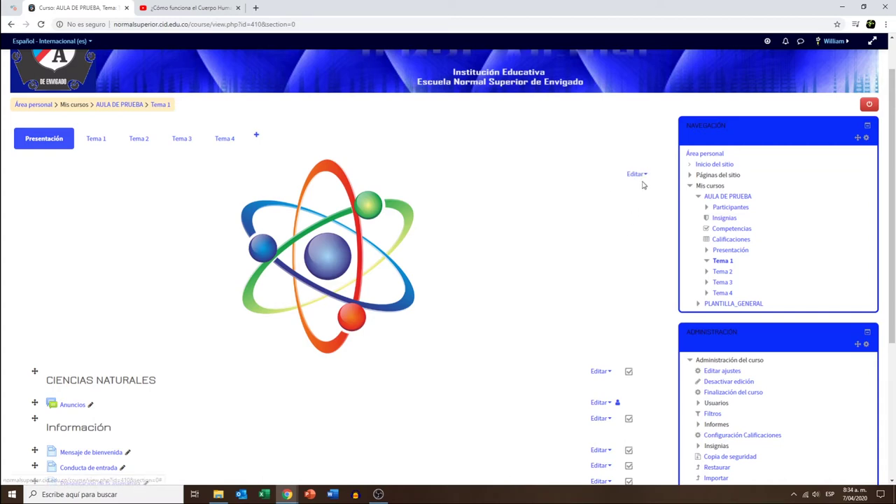
Review the editing options of the CIENCIAS NATURALES label and of the Presentación section.
scroll(595, 364, "down", 2)
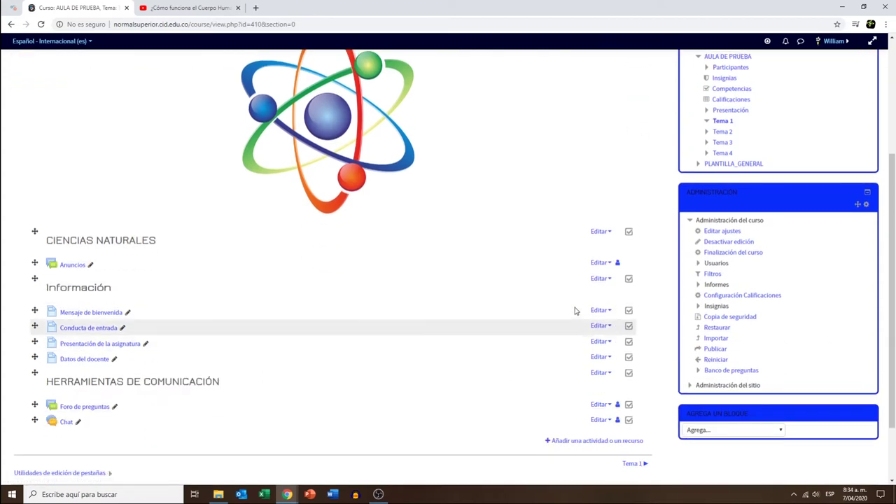
left_click(600, 232)
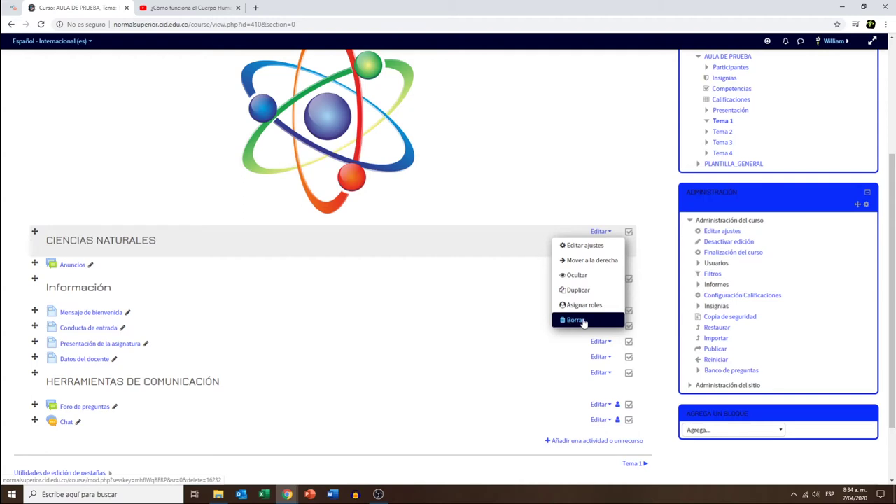
left_click(552, 189)
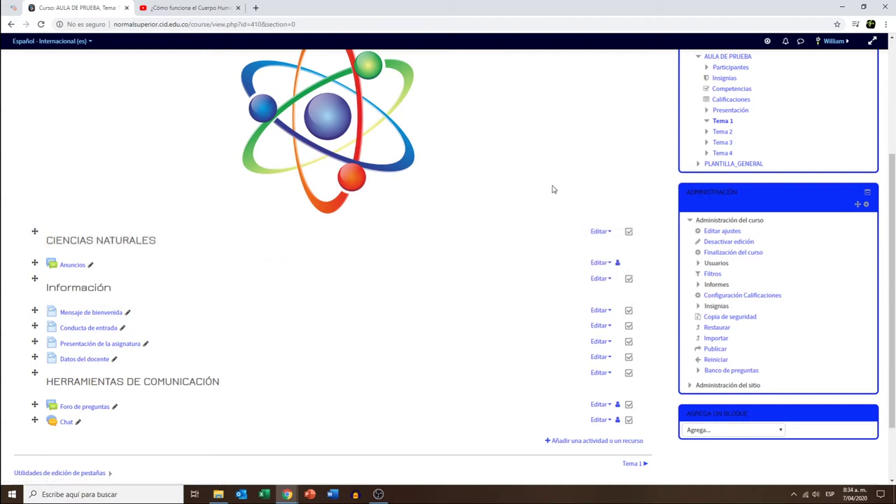
scroll(564, 238, "up", 3)
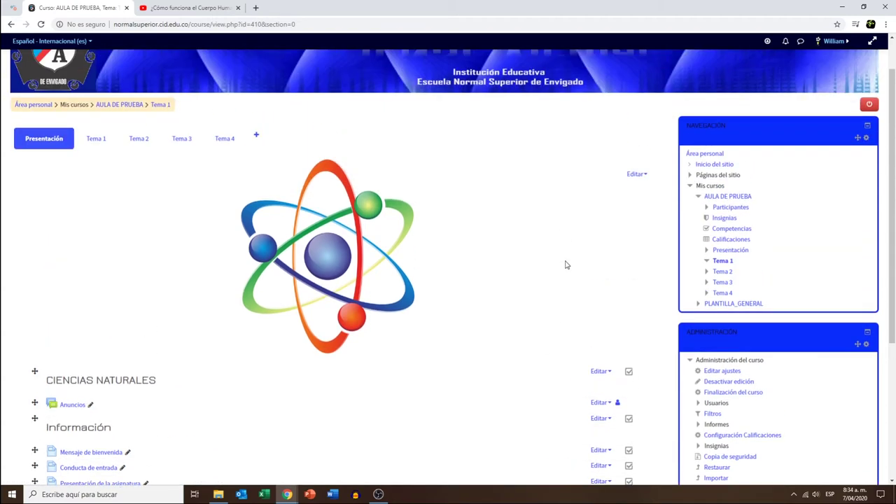
left_click(646, 179)
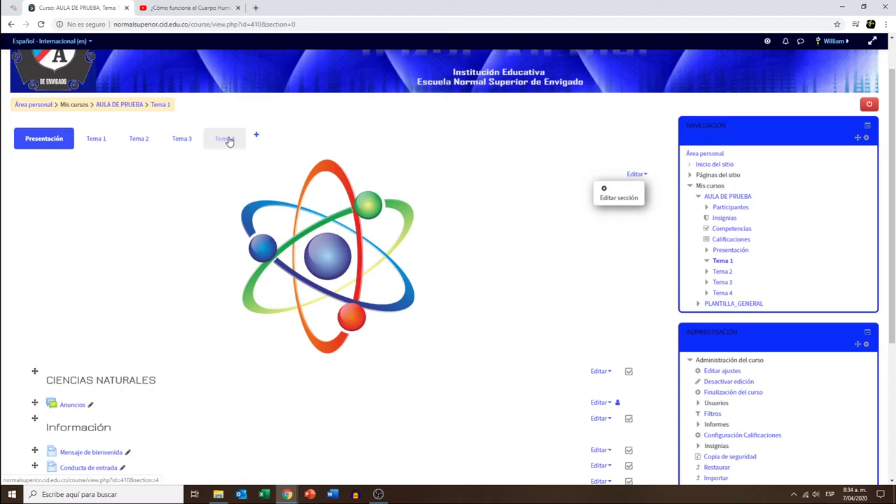
Go to the Tema 1 section of the course and review its section editing options.
left_click(98, 142)
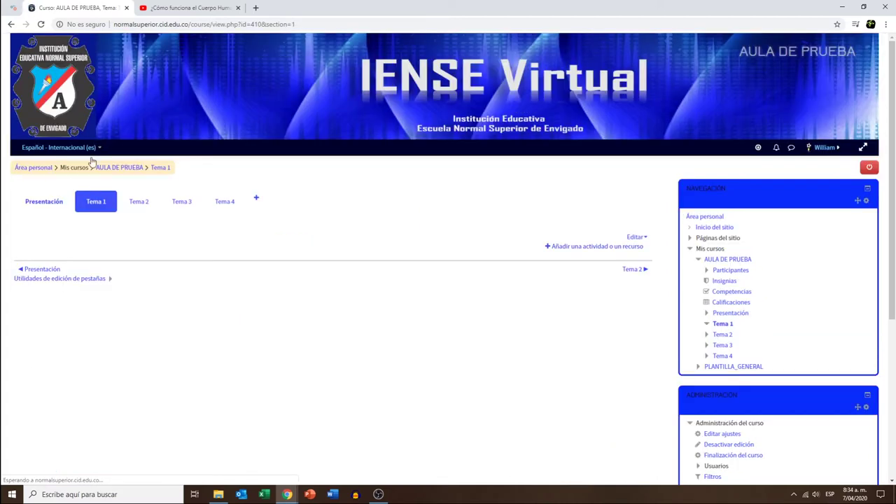
left_click(643, 238)
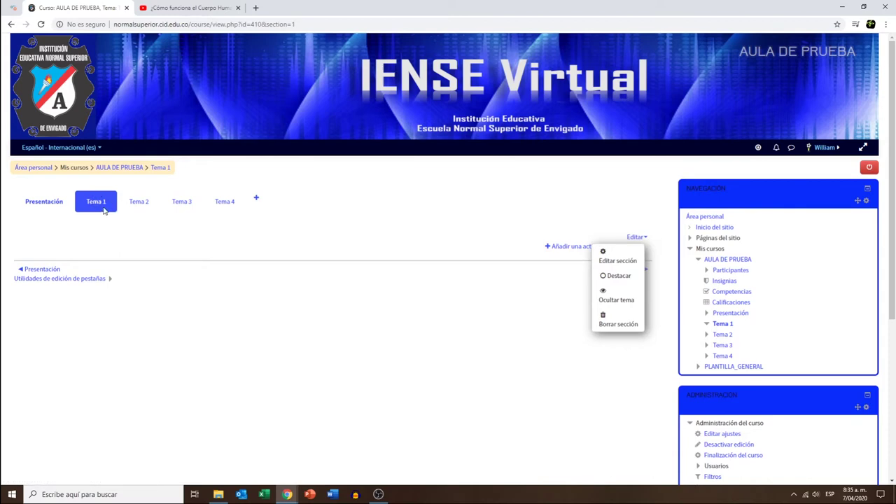
left_click(322, 247)
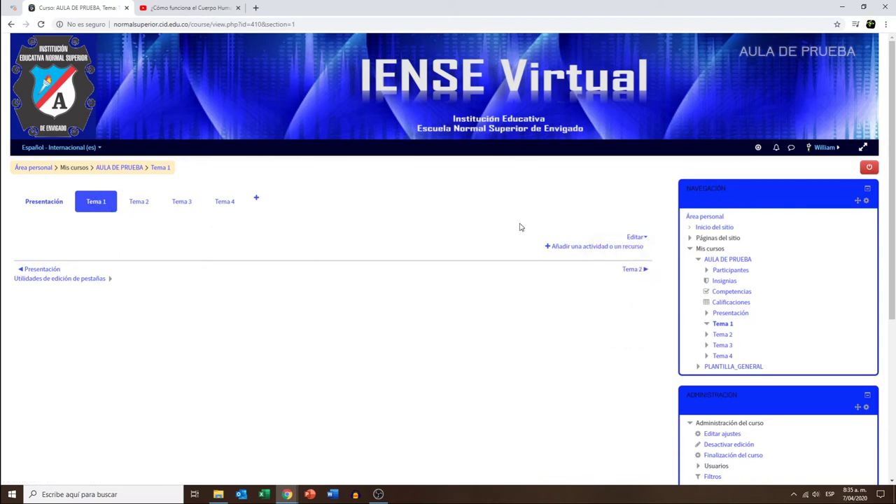
left_click(645, 238)
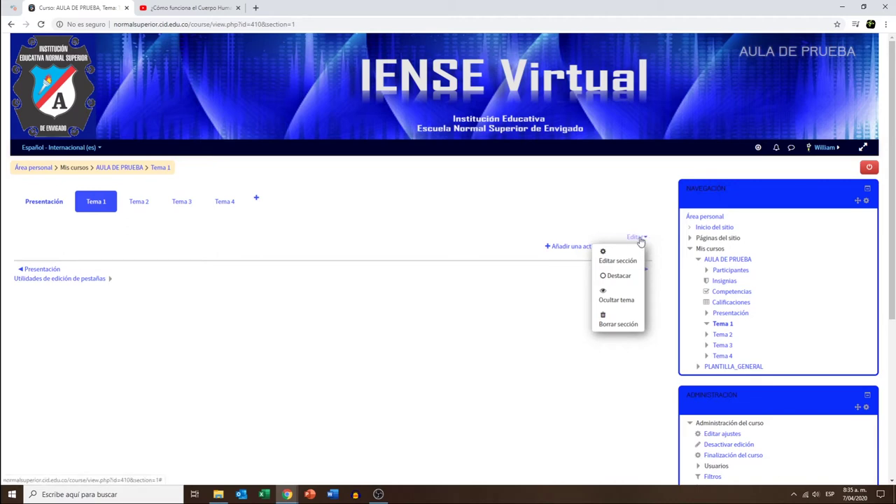
left_click(400, 238)
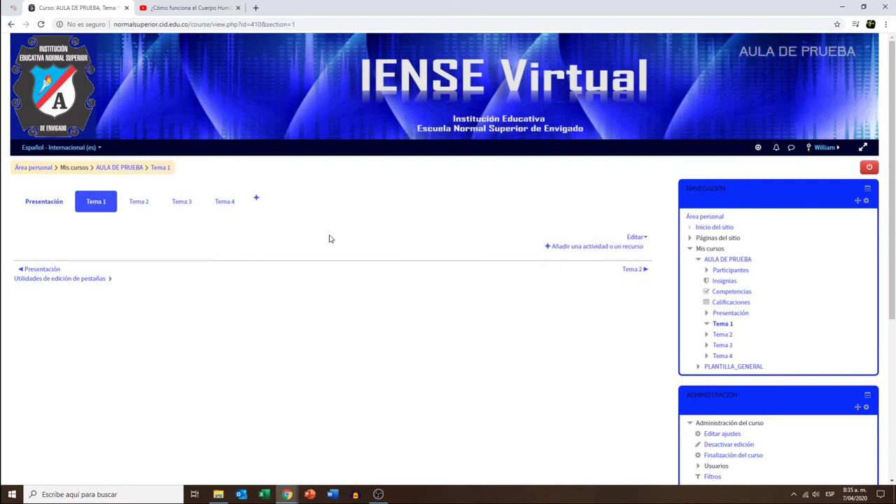
Add an Etiqueta resource to Tema 1 with the text TEMA formatted as a heading, and save it to the course.
left_click(580, 250)
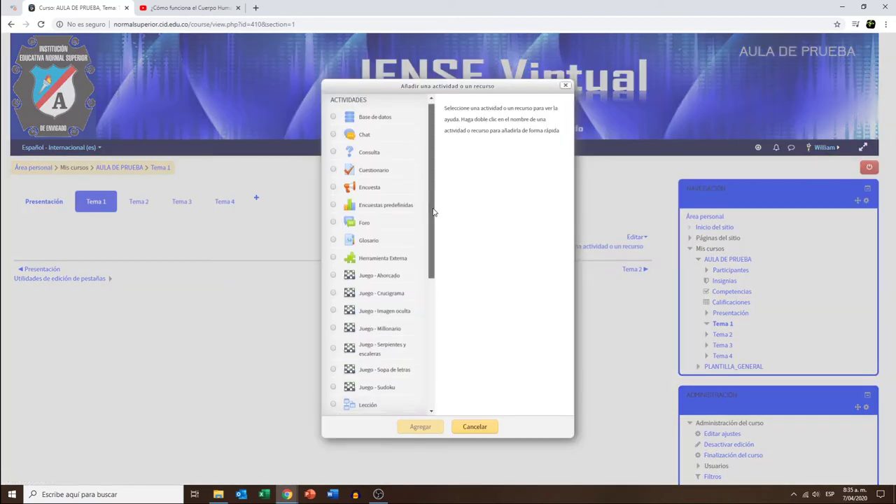
left_click_drag(433, 212, 430, 339)
left_click(365, 333)
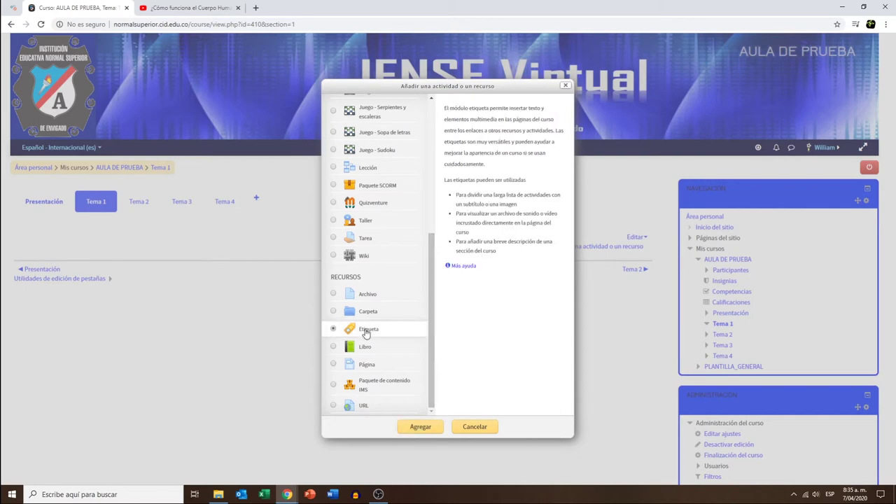
left_click(420, 427)
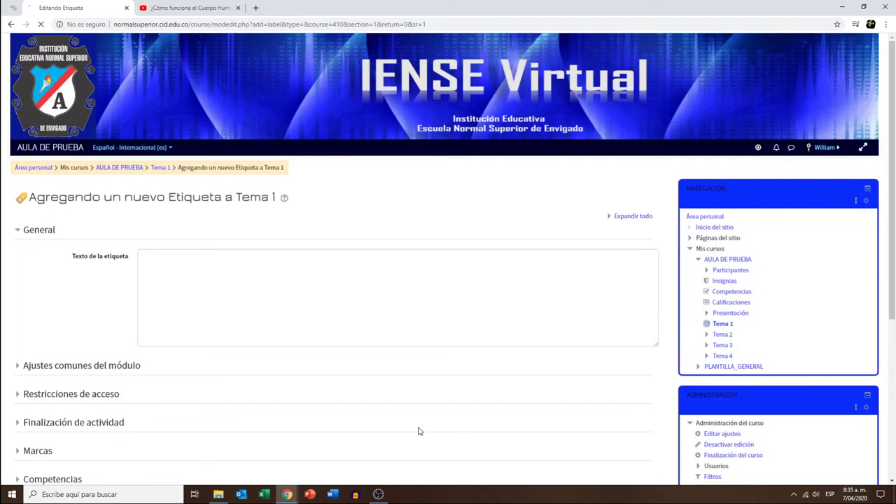
left_click(209, 293)
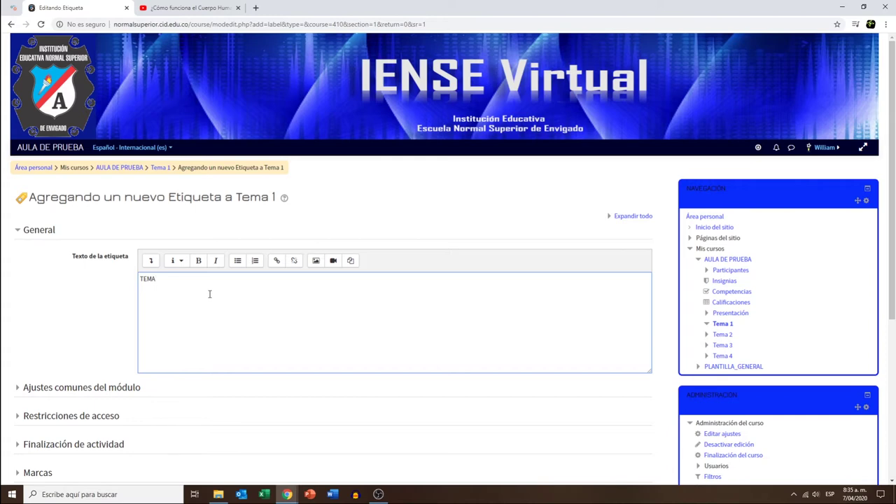
double_click(149, 278)
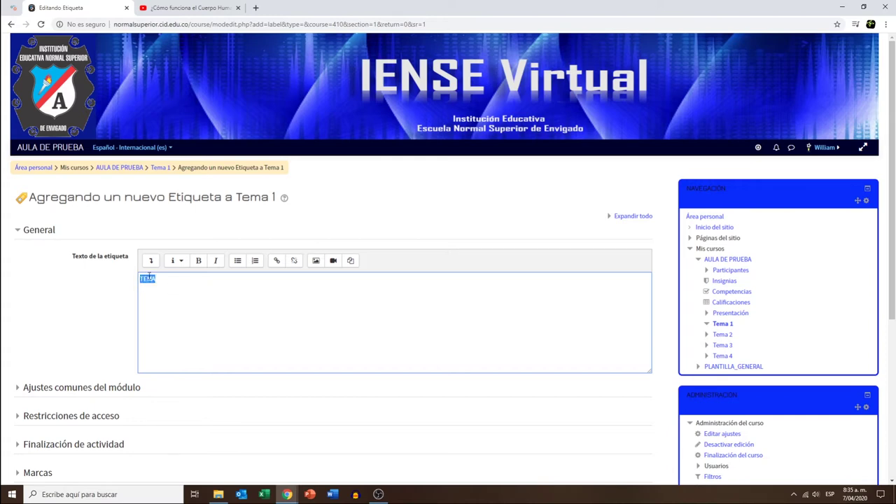
left_click(180, 260)
left_click(185, 276)
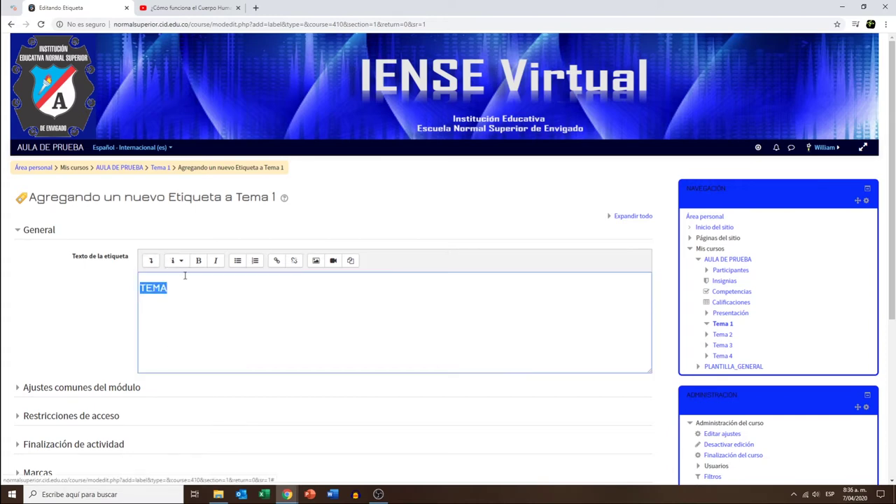
scroll(126, 312, "down", 4)
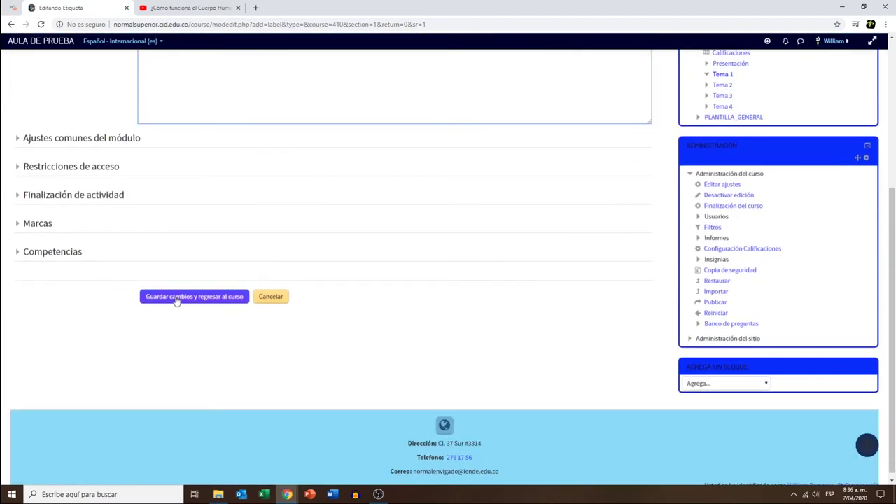
left_click(202, 299)
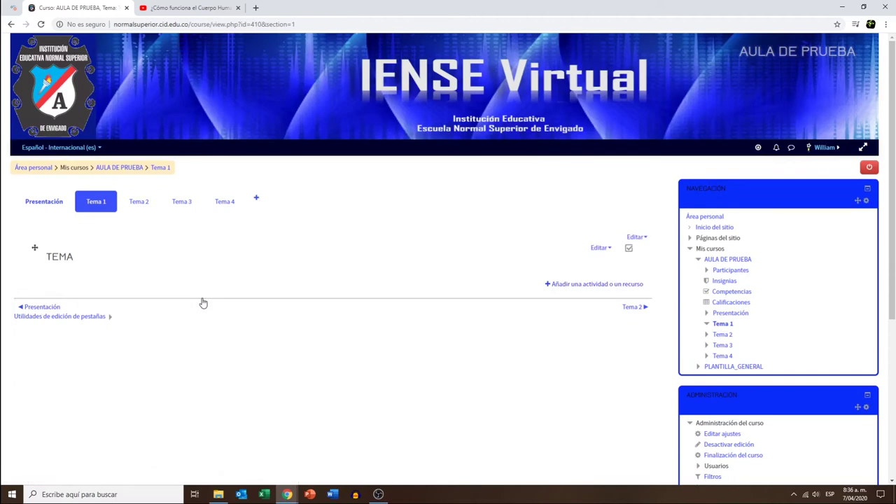
Add a second Etiqueta to Tema 1 reading "Material de estudio", formatted as a heading, and save it to the course.
left_click(575, 285)
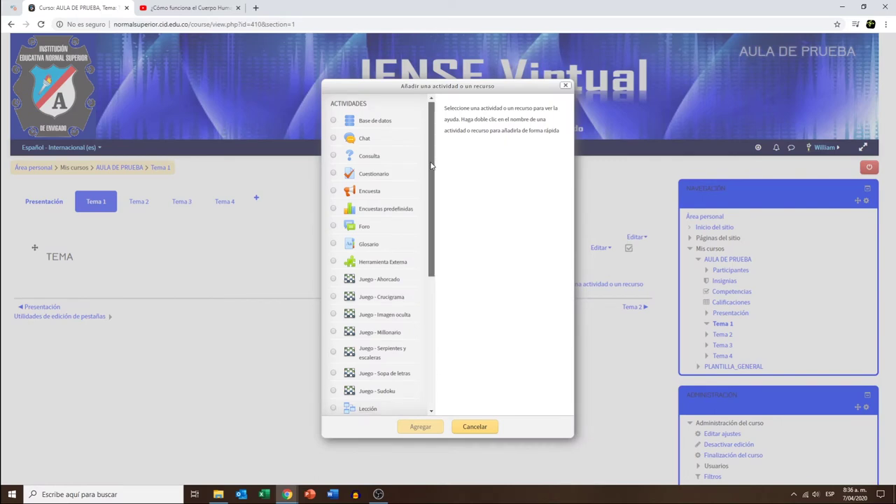
left_click_drag(431, 165, 423, 326)
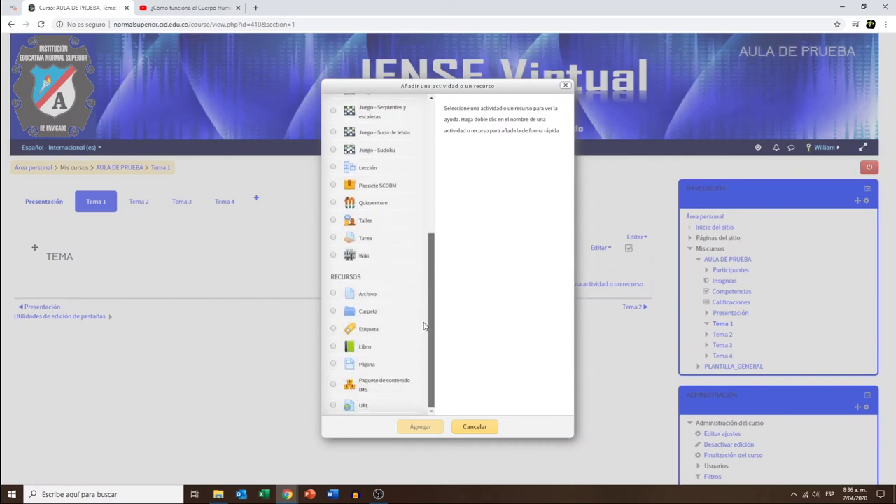
left_click(361, 331)
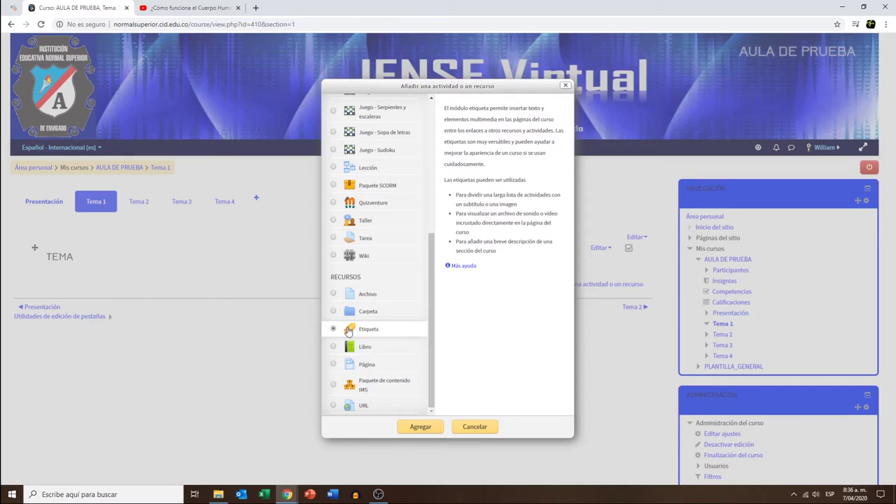
left_click(420, 427)
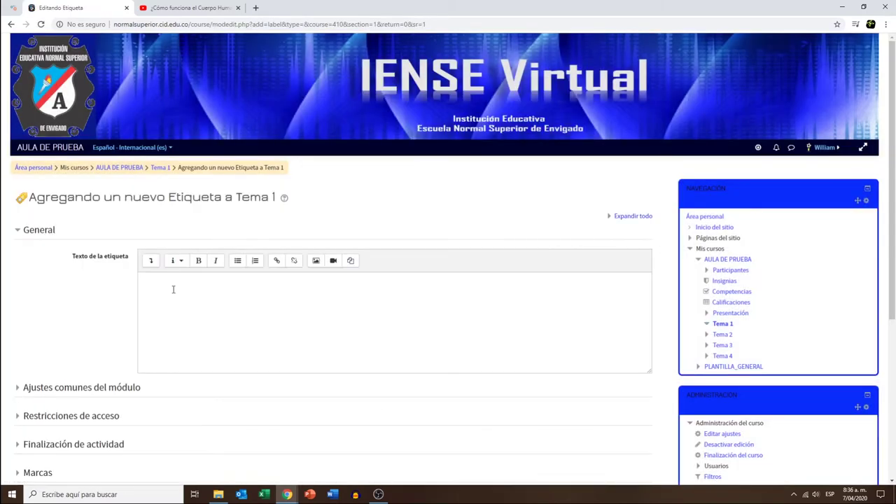
left_click(172, 287)
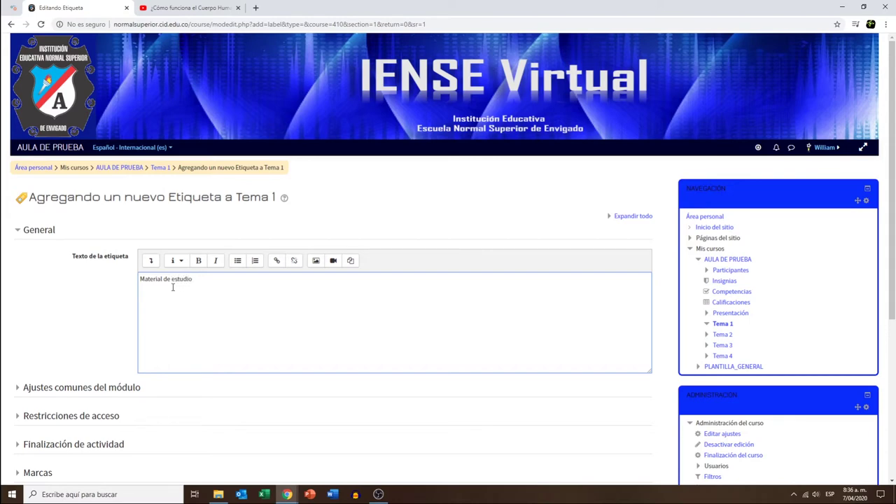
left_click_drag(209, 280, 134, 281)
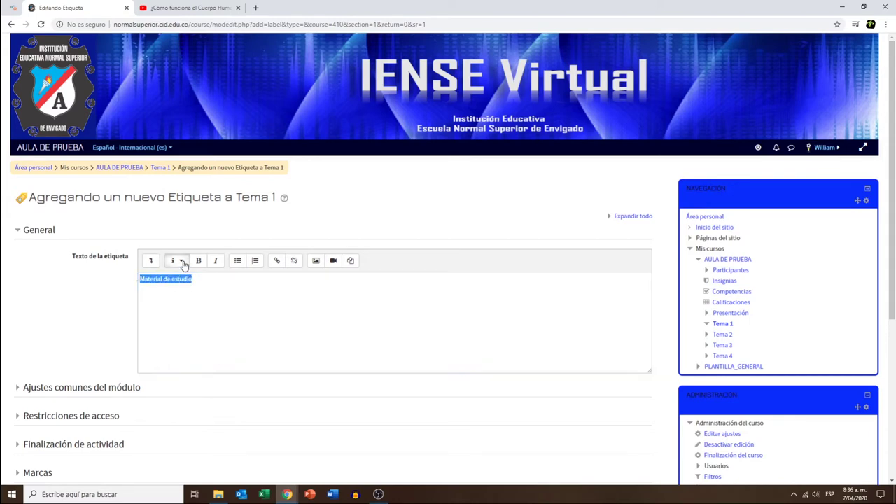
left_click(179, 260)
left_click(195, 278)
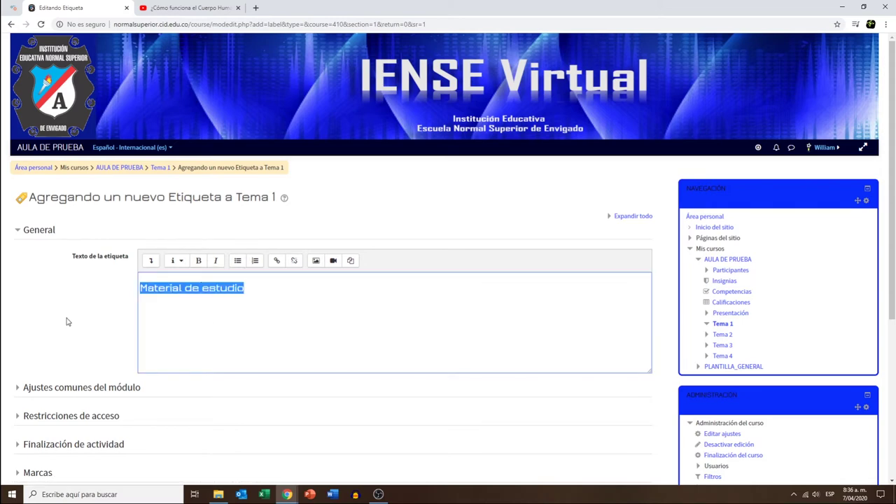
scroll(95, 316, "down", 1)
scroll(95, 317, "down", 2)
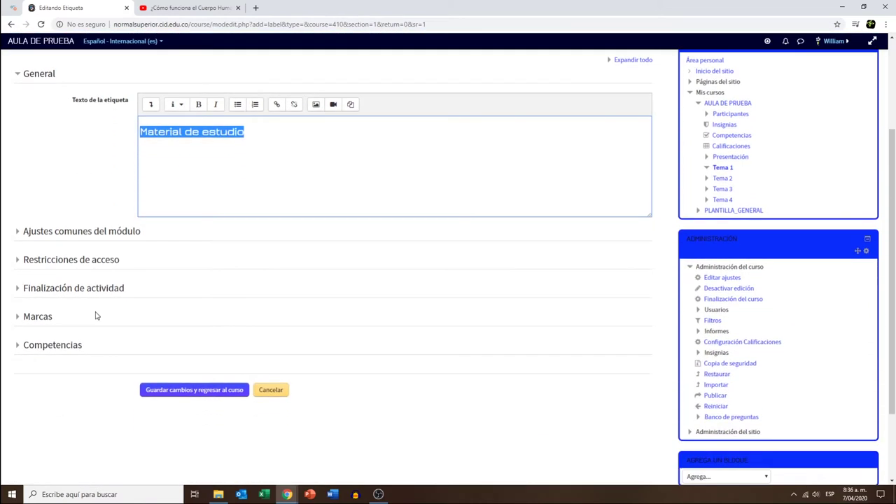
left_click(187, 392)
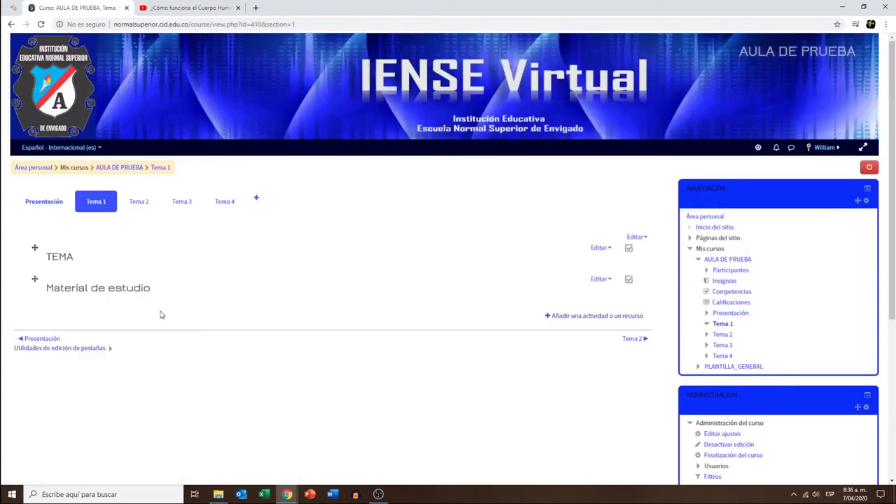
Add a third Etiqueta to Tema 1 reading "Actividades complementarias", formatted as a heading, and save it to the course.
left_click(568, 320)
scroll(423, 315, "down", 2)
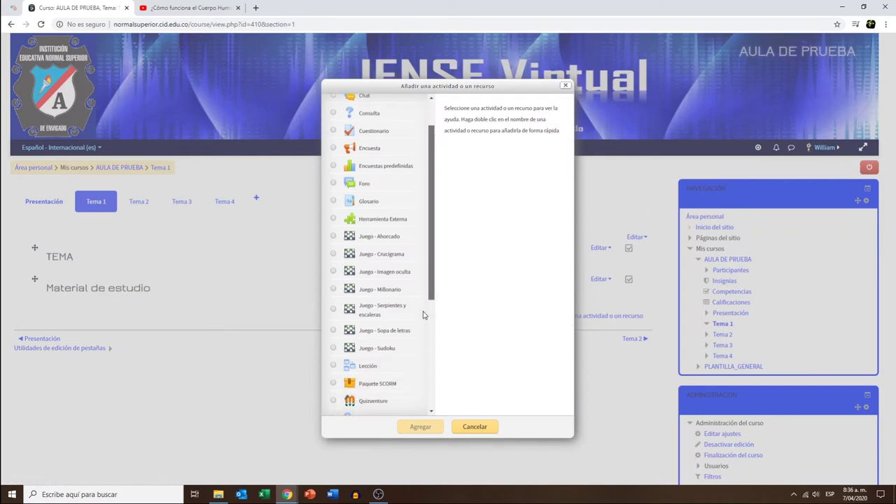
scroll(422, 315, "down", 3)
left_click(368, 329)
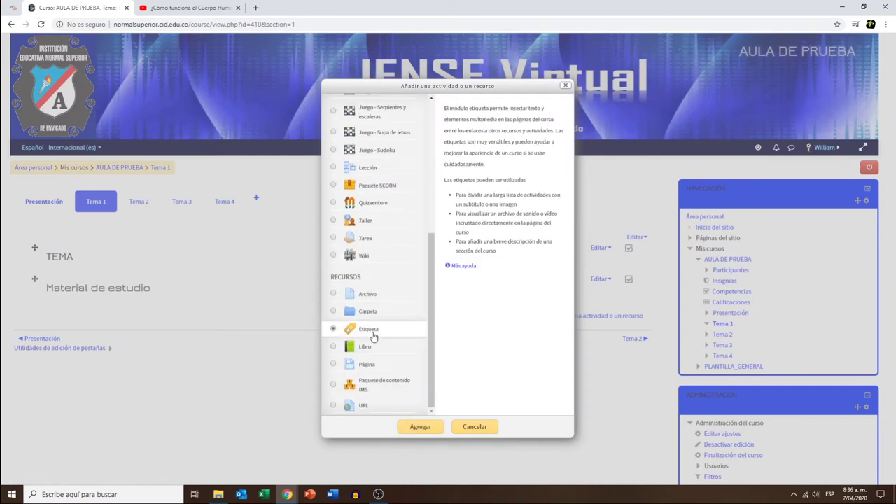
left_click(419, 427)
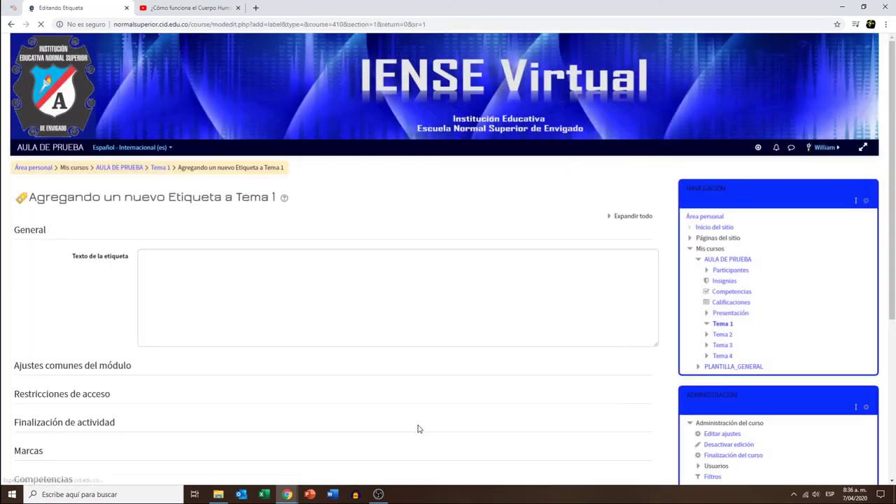
left_click(181, 284)
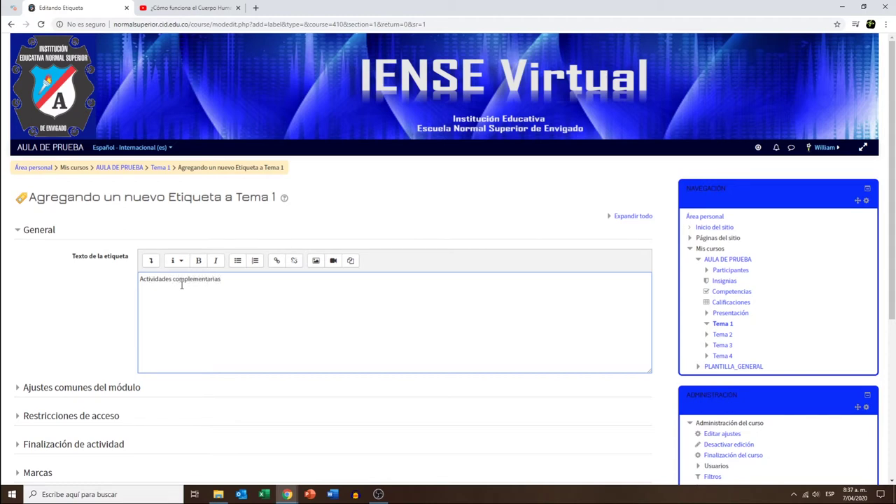
left_click_drag(233, 279, 124, 285)
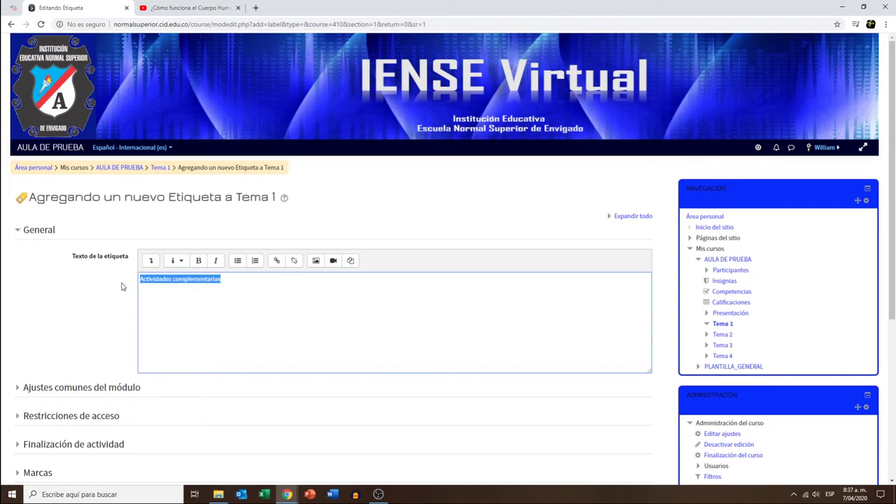
left_click(176, 261)
left_click(201, 279)
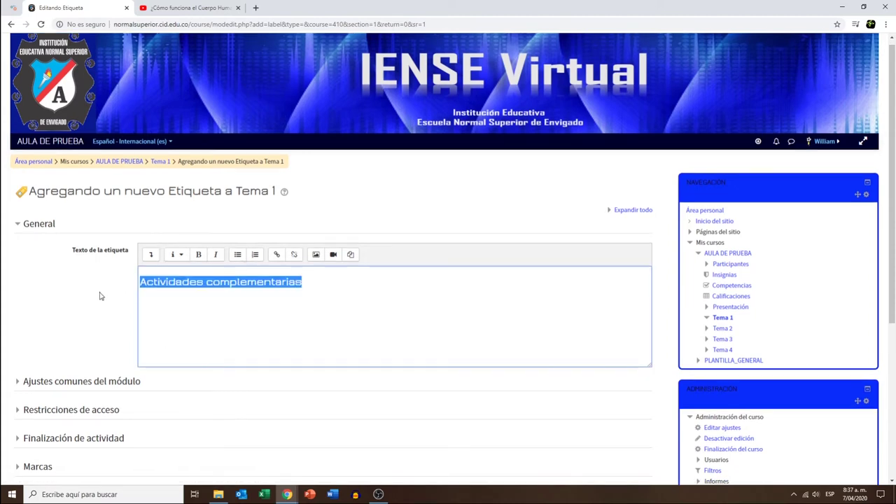
scroll(140, 296, "down", 4)
left_click(178, 294)
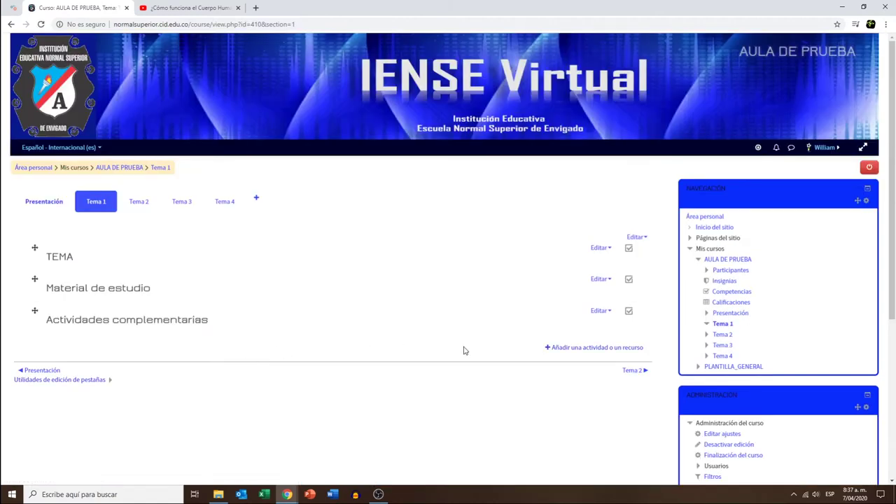
Add a fourth Etiqueta to Tema 1 reading "Evaluación", formatted as Encabezado (largo), and save it to the course.
left_click(593, 348)
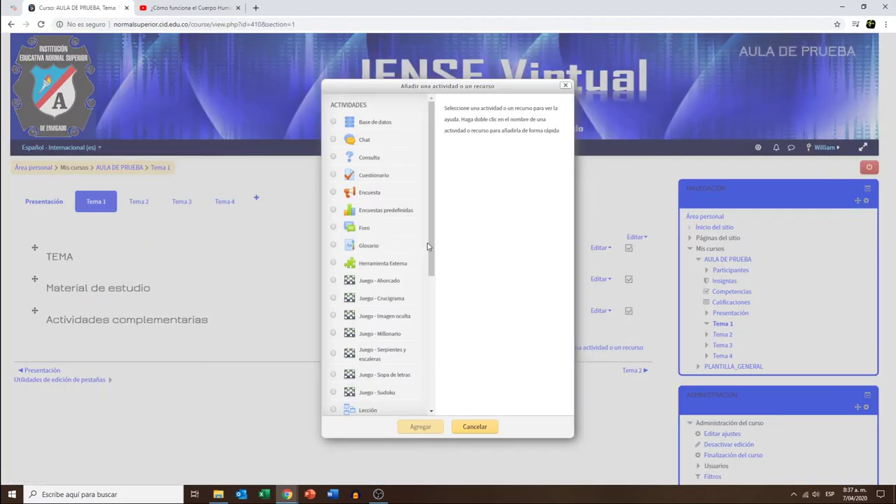
left_click_drag(428, 246, 432, 379)
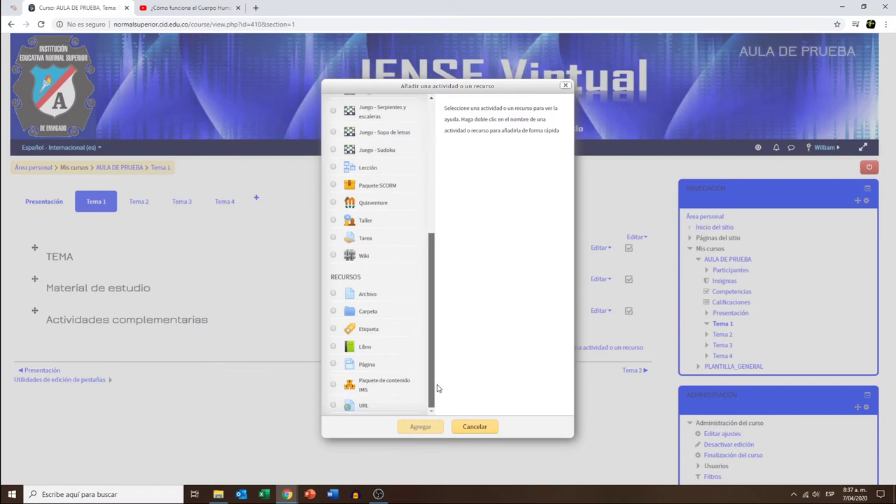
left_click(369, 328)
left_click(423, 430)
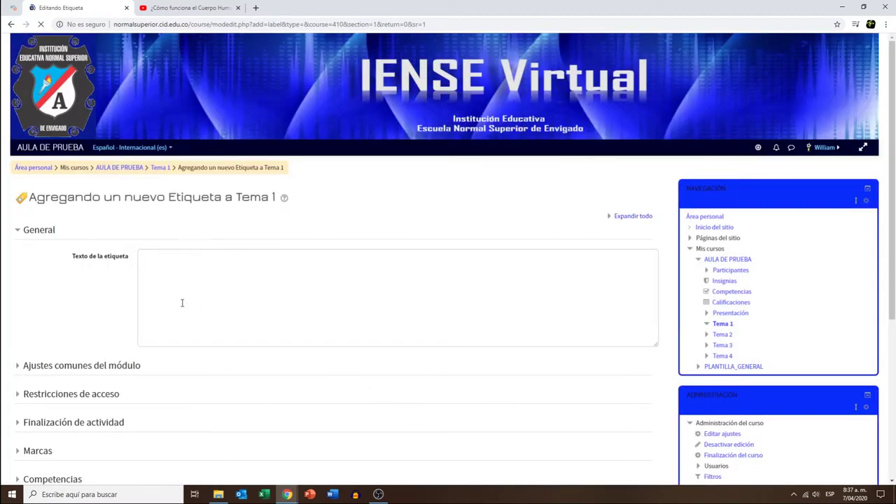
left_click(184, 294)
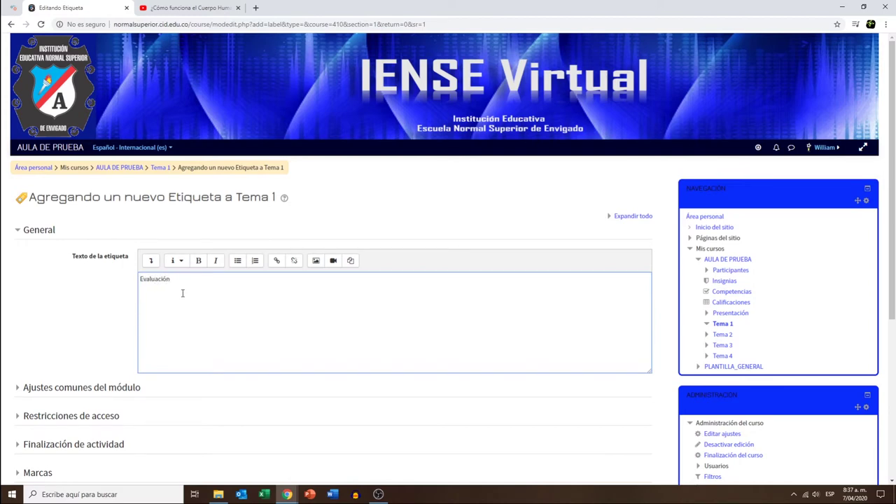
left_click_drag(183, 279, 115, 280)
left_click(176, 260)
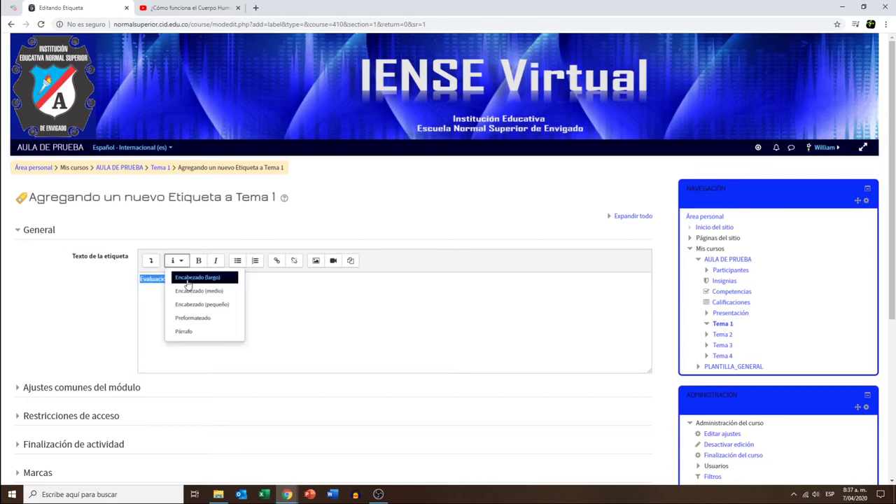
left_click(189, 280)
scroll(114, 308, "down", 5)
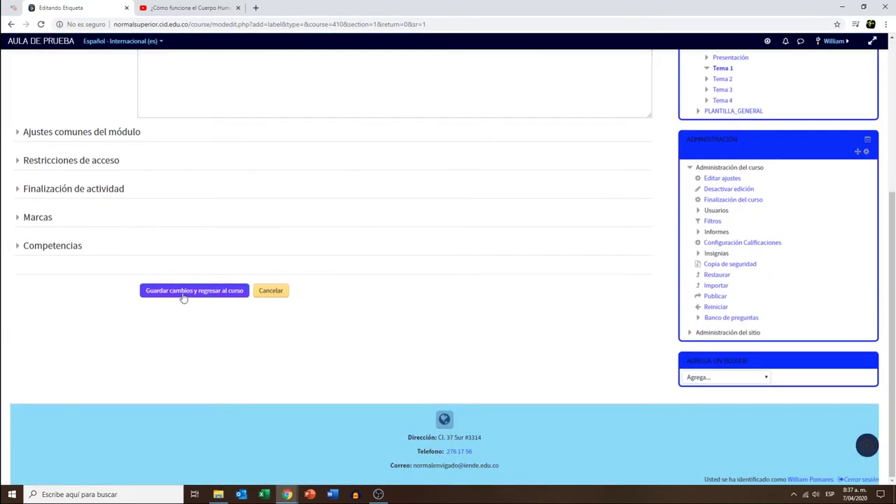
left_click(183, 294)
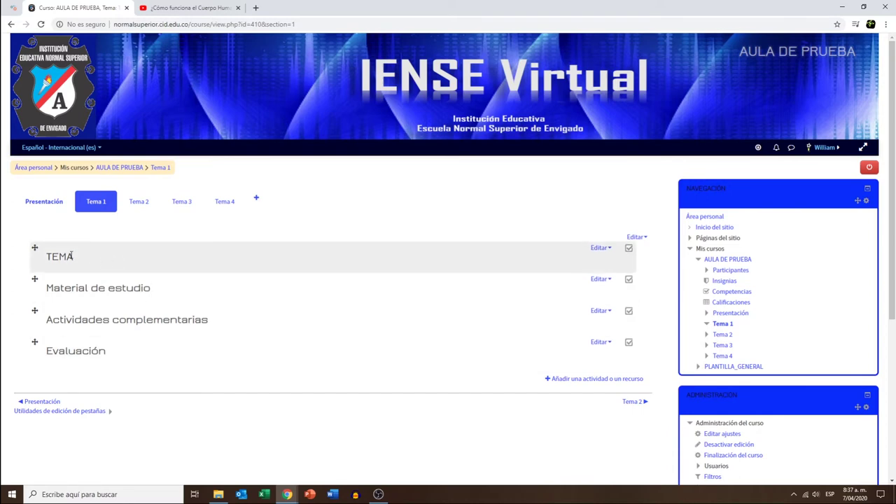
left_click(644, 238)
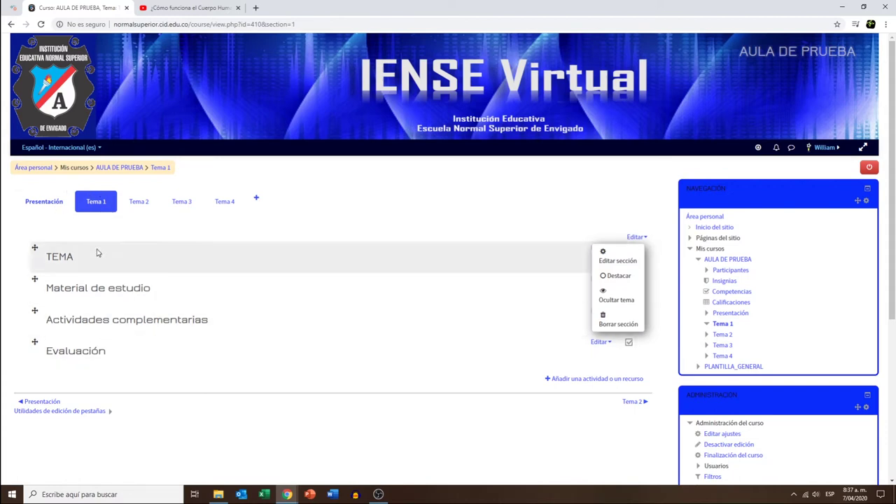
left_click(335, 357)
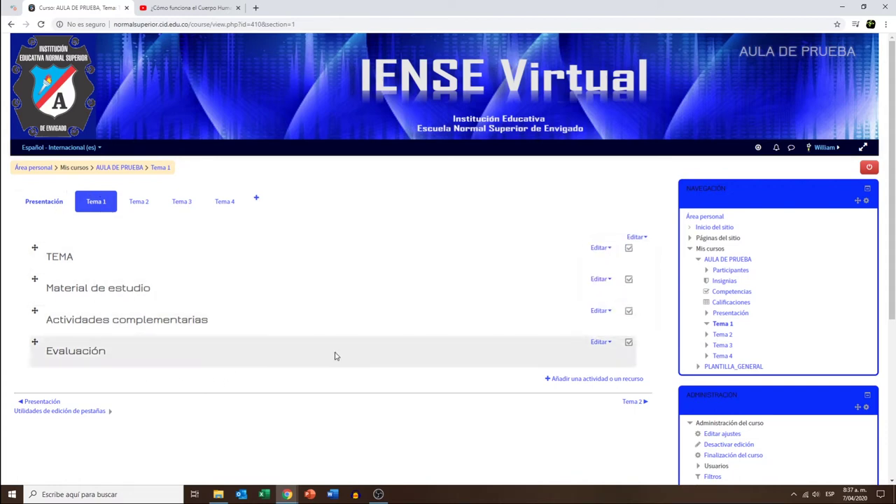
left_click(609, 250)
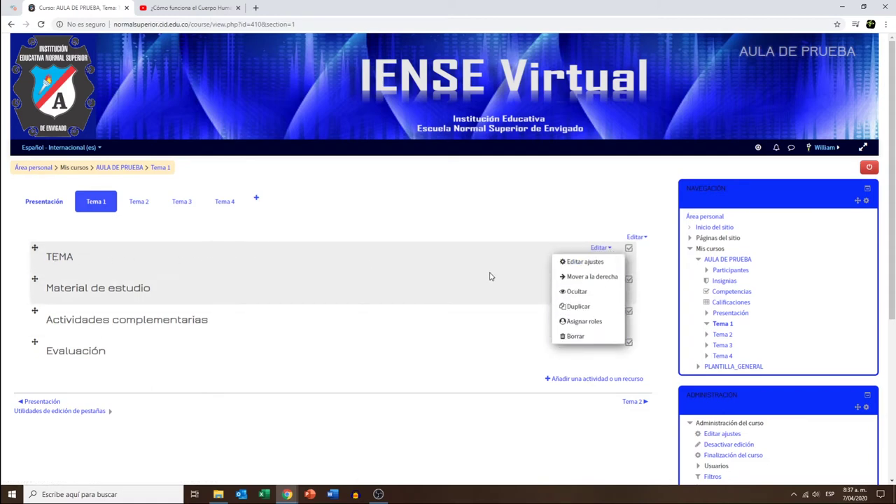
left_click(603, 343)
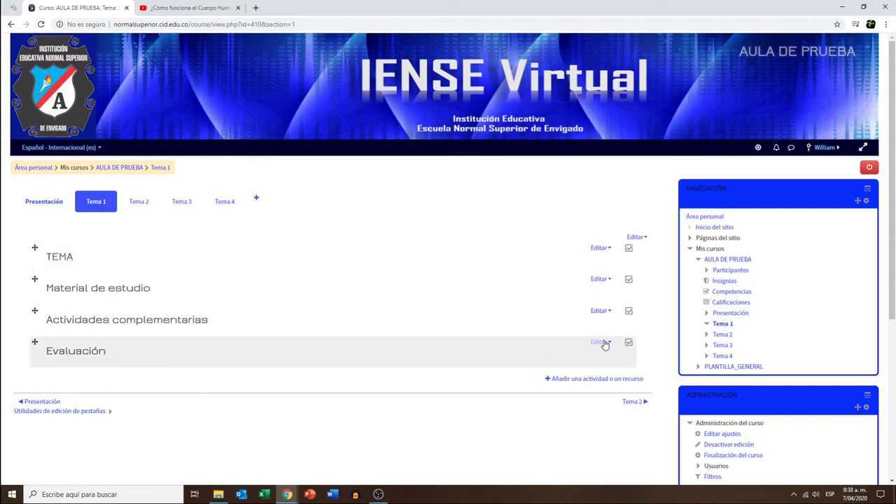
left_click(603, 343)
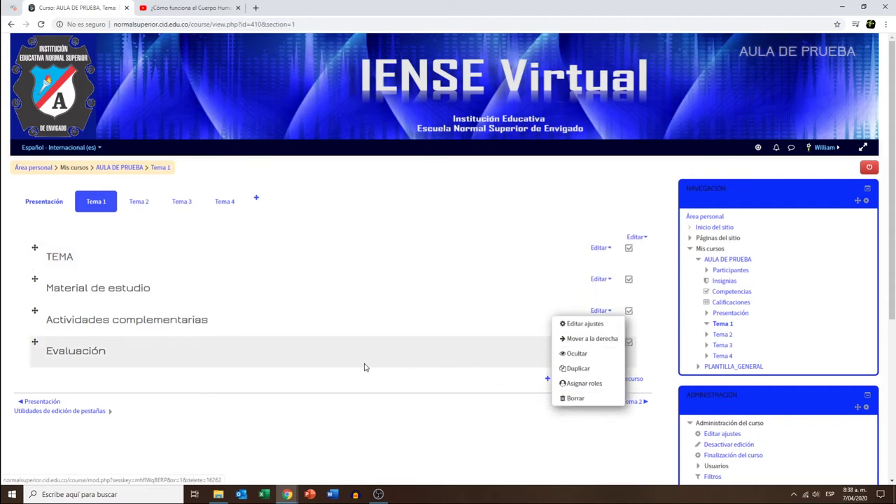
left_click(202, 382)
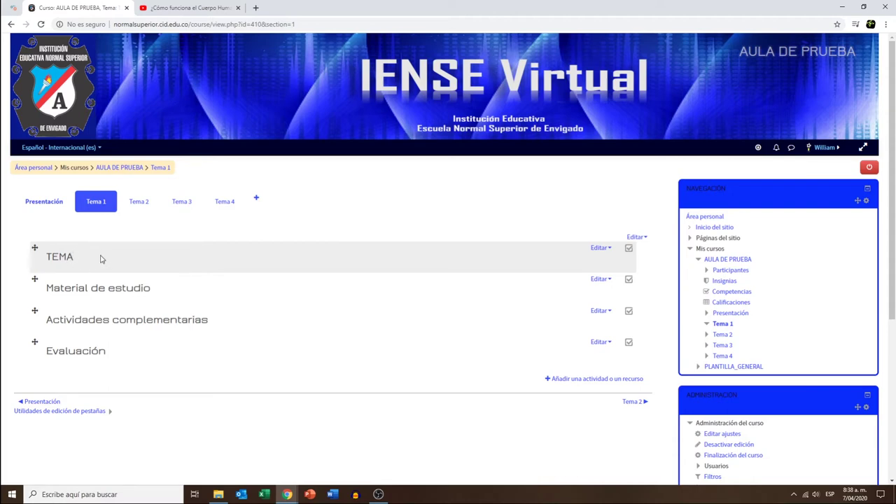
Change the text of the TEMA label to "Cuerpo humano" and save it to the course.
left_click(609, 249)
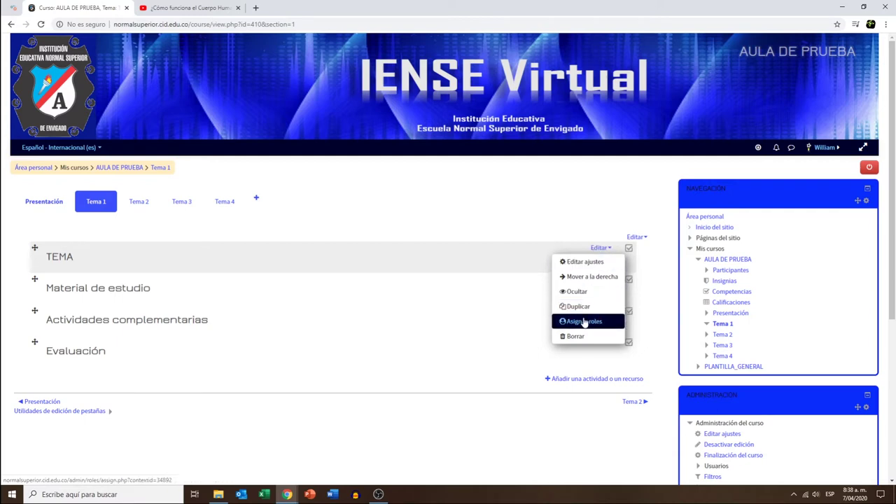
left_click(581, 263)
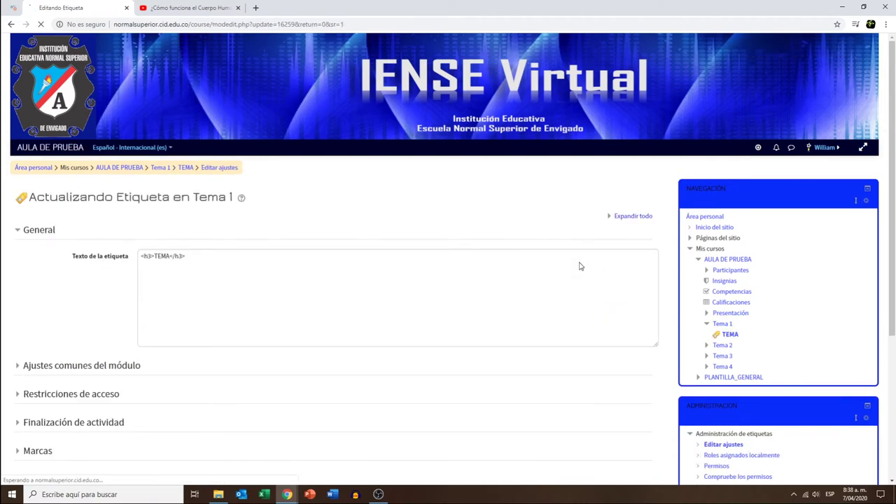
left_click_drag(178, 289, 137, 294)
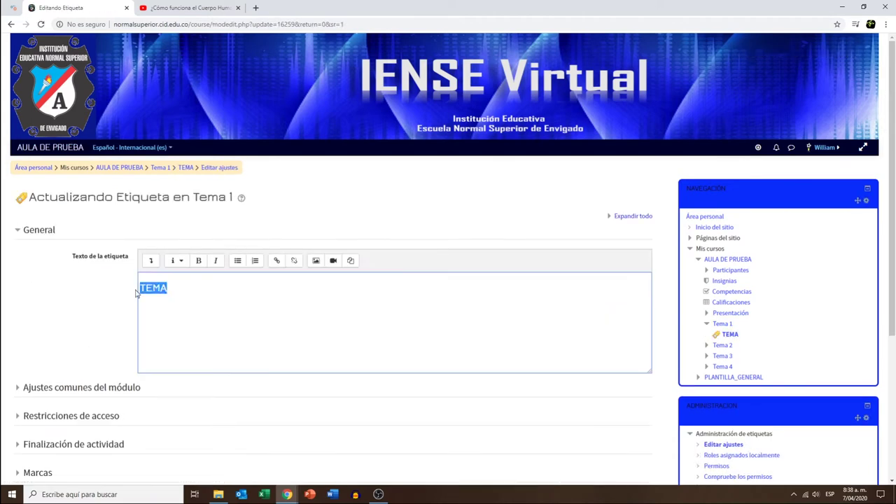
type("Cuerpo")
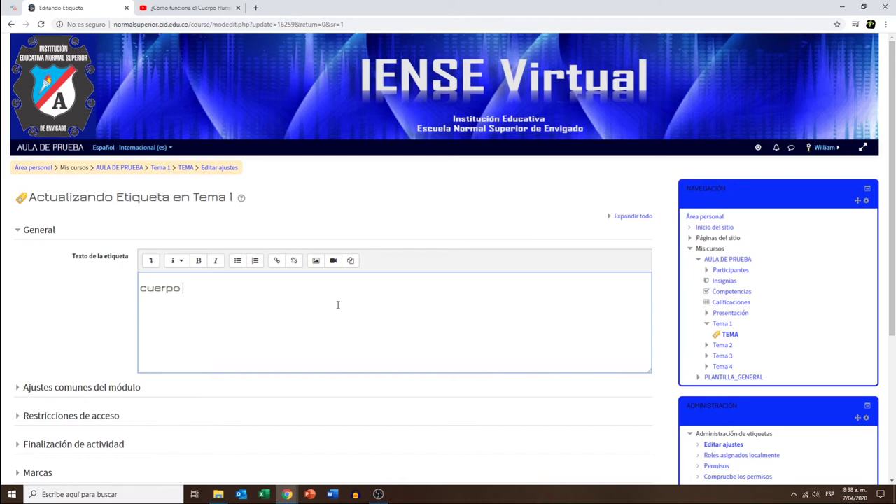
type(" humano")
left_click(145, 292)
key("Delete")
type("C")
scroll(105, 291, "down", 3)
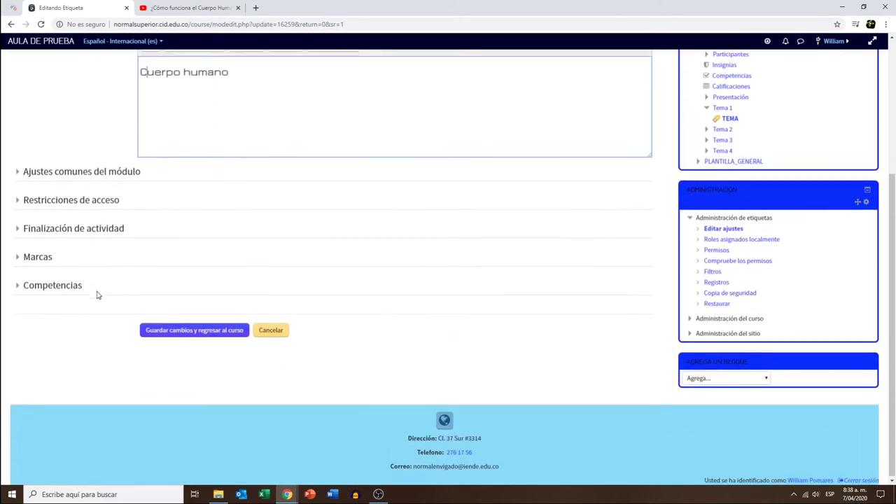
left_click(178, 330)
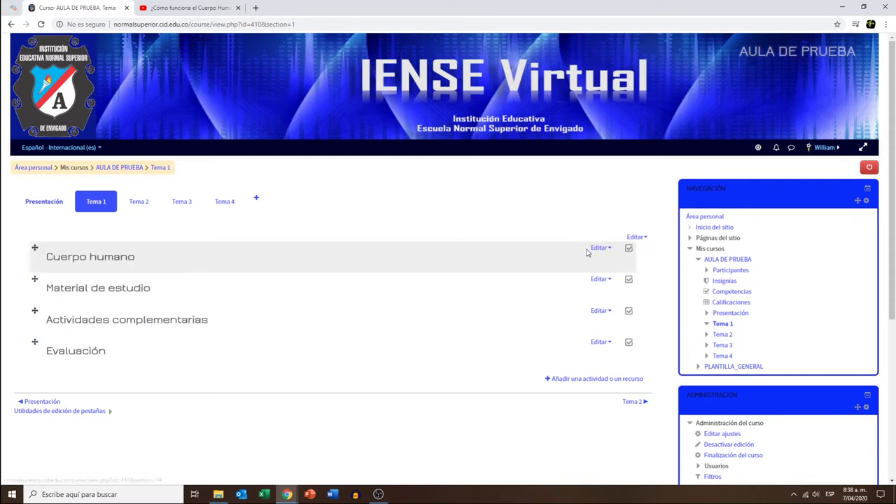
Try adding the line "Objetivos" below the heading in the Cuerpo humano label, remove it, and save the label.
left_click(607, 250)
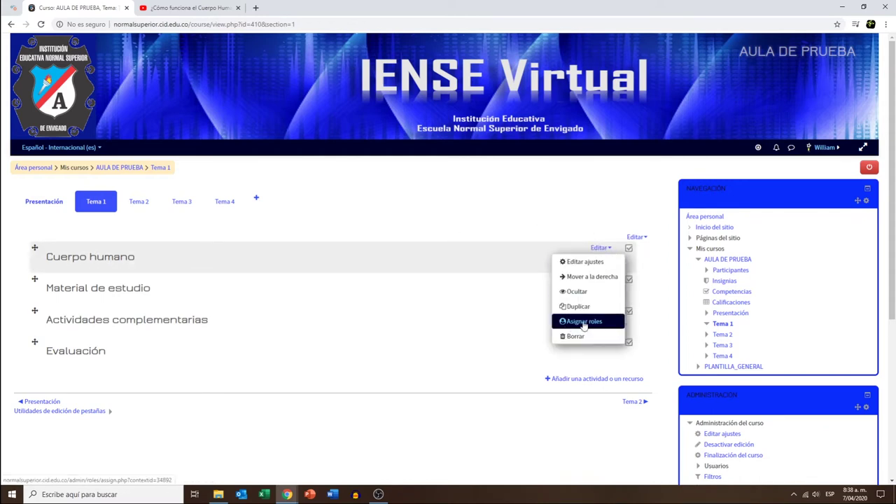
left_click(581, 262)
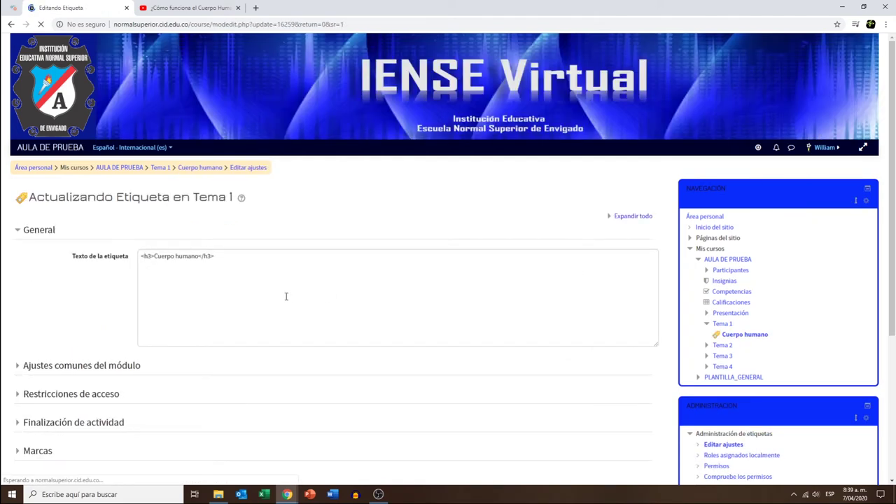
left_click(181, 315)
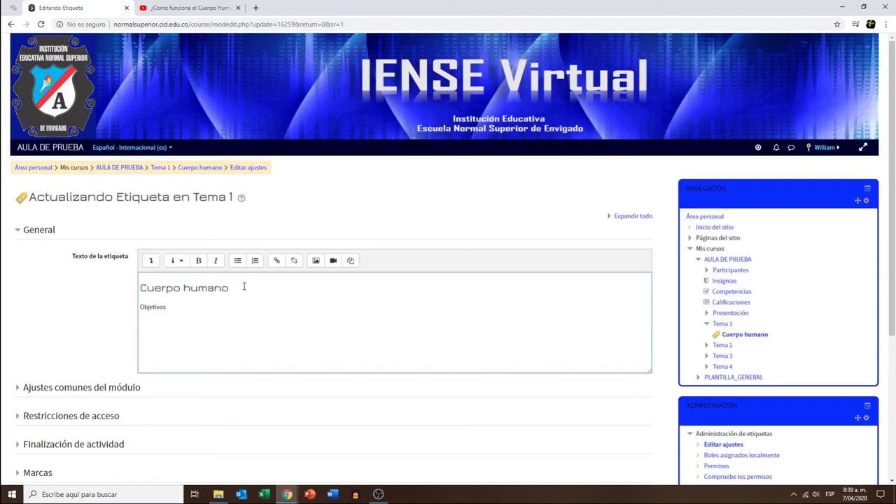
left_click_drag(171, 306, 142, 310)
key("BackSpace")
scroll(133, 307, "down", 2)
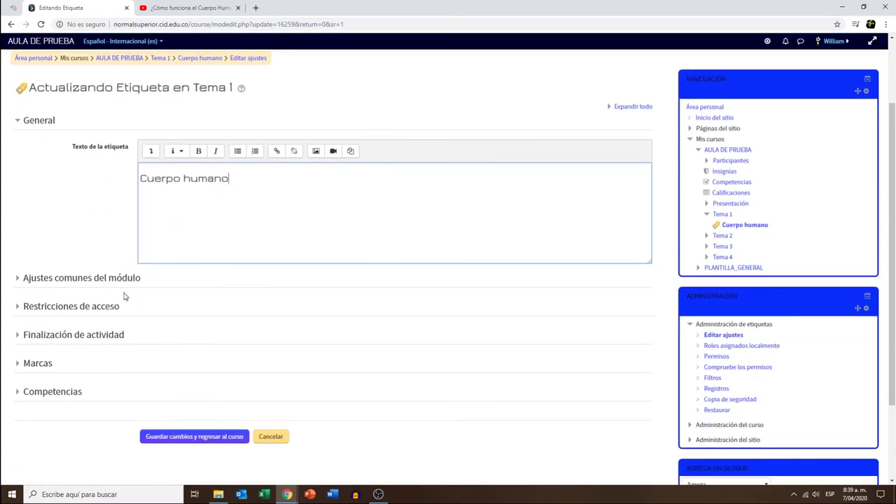
left_click(178, 439)
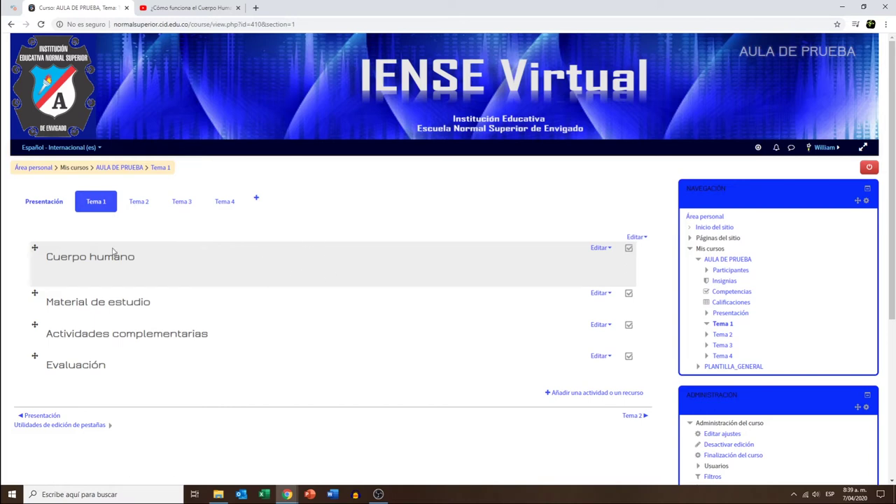
Insert the image anatomy.jpg from the desktop below the heading in the Cuerpo humano label, marking its description as not necessary.
left_click(609, 249)
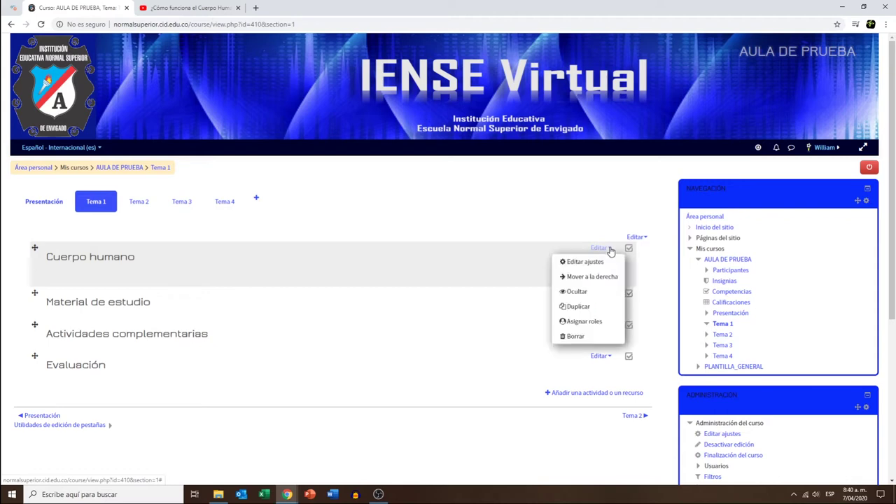
left_click(576, 263)
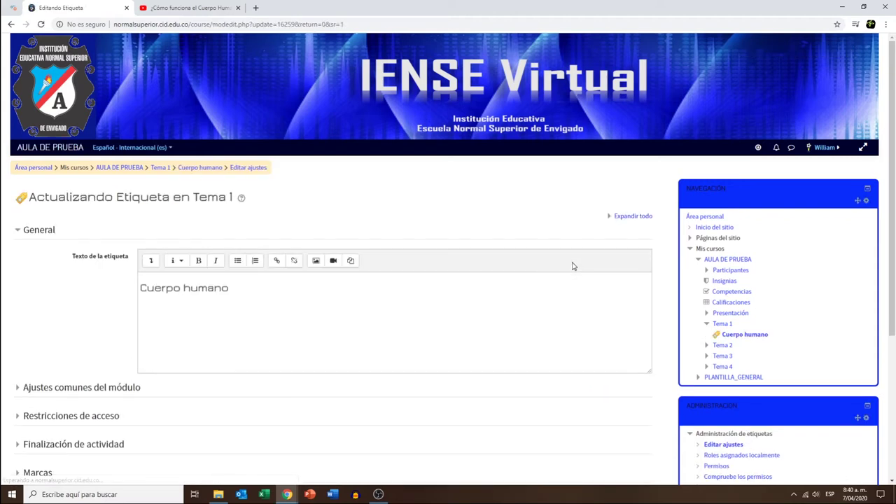
left_click(167, 306)
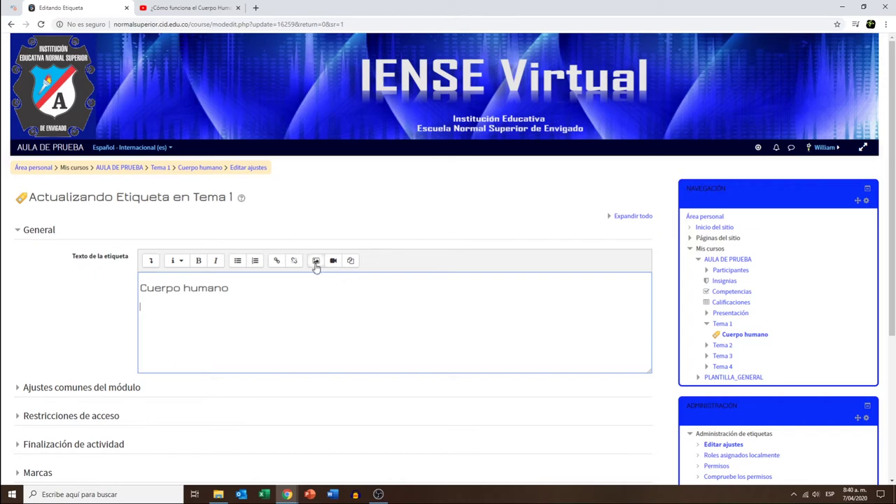
left_click(316, 261)
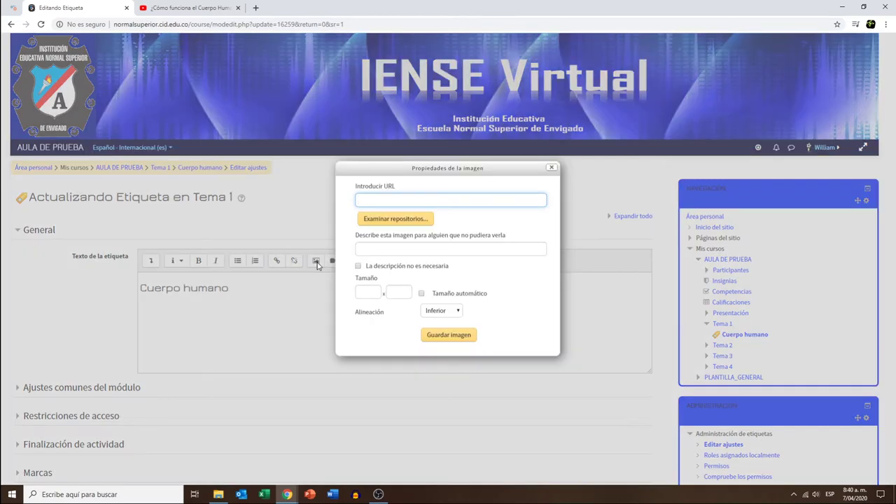
left_click(395, 219)
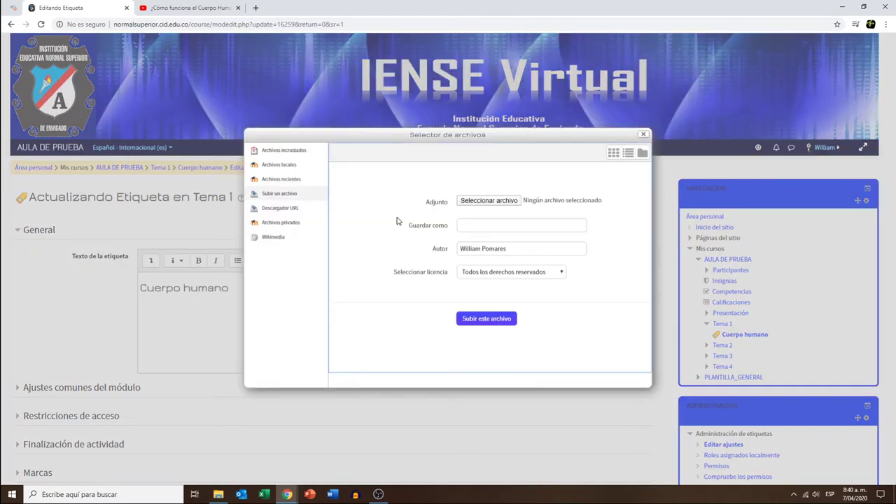
left_click(489, 203)
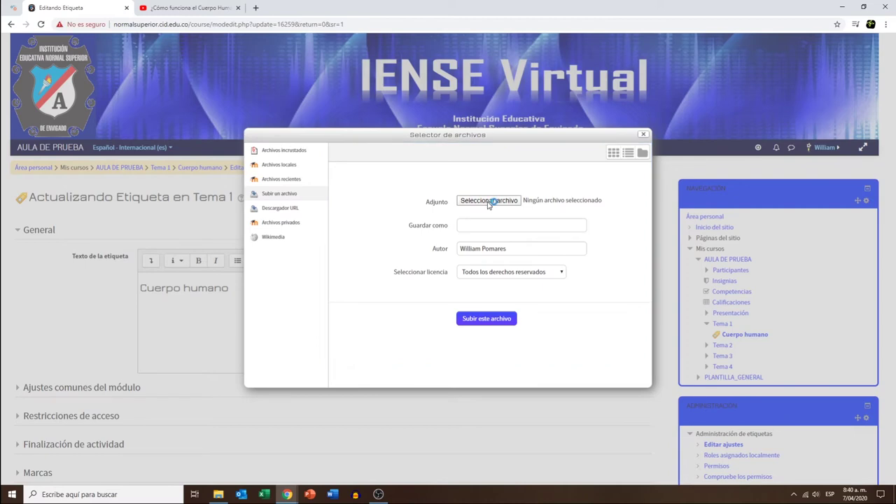
left_click(489, 203)
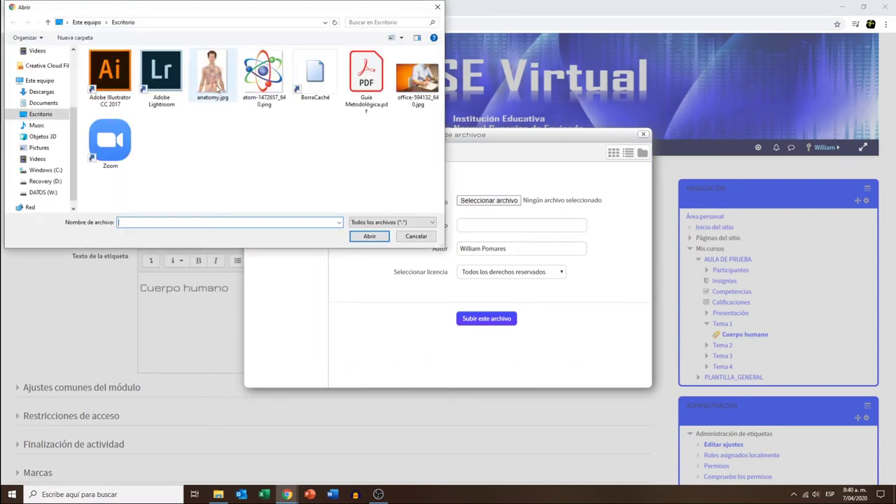
left_click(215, 77)
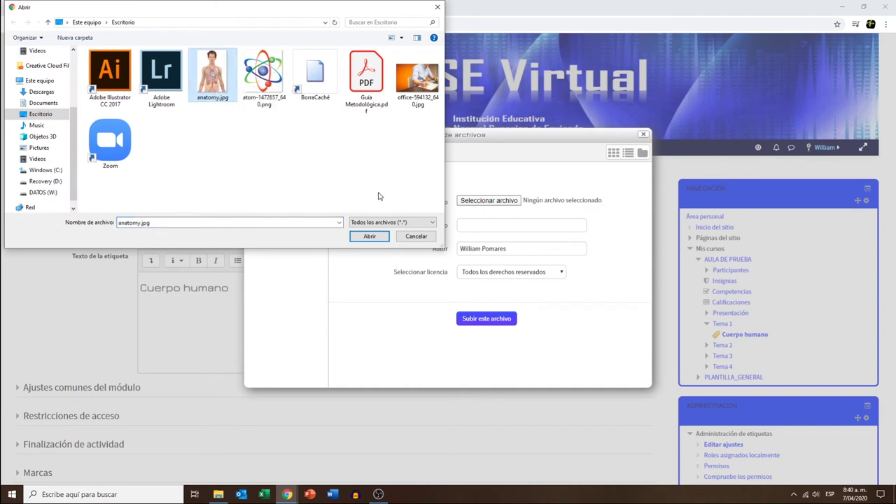
left_click(371, 237)
left_click(371, 235)
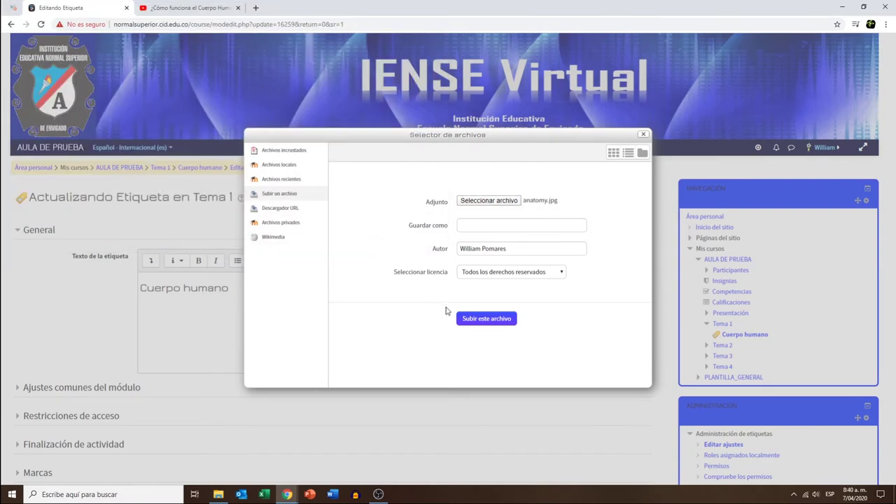
left_click(492, 321)
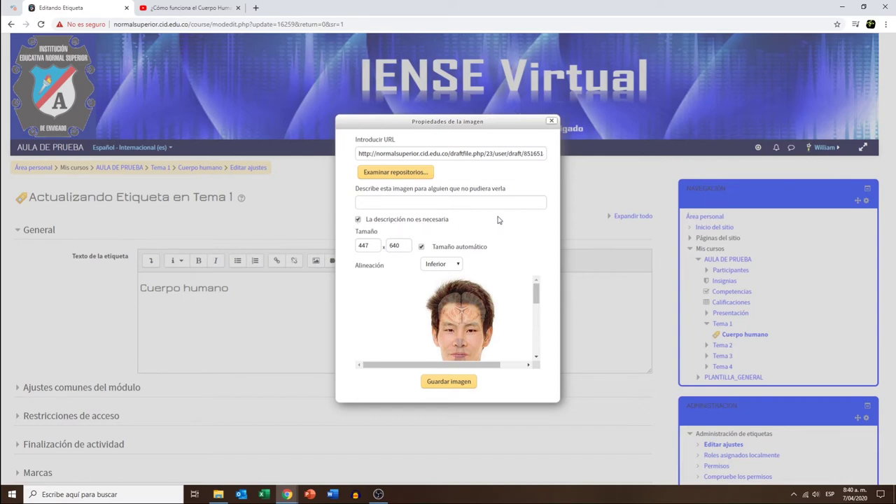
left_click(450, 381)
scroll(340, 343, "down", 5)
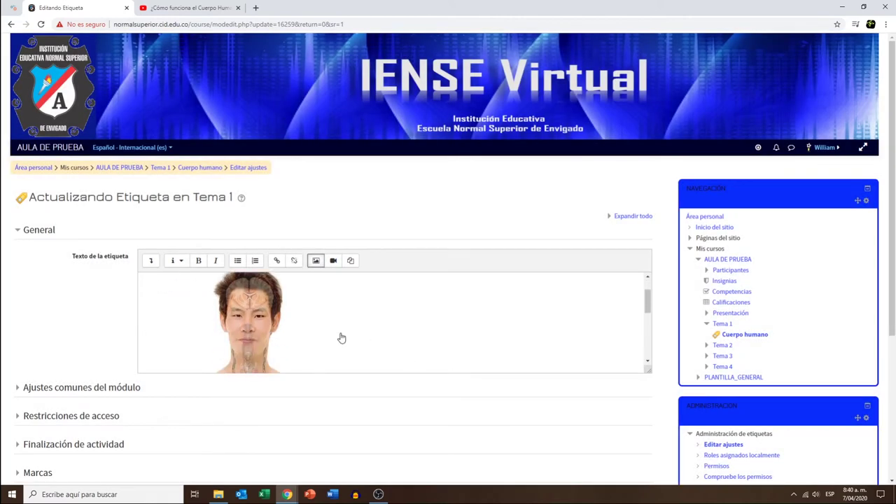
Center the anatomy image in the Cuerpo humano label and save the label to the course.
scroll(336, 333, "up", 5)
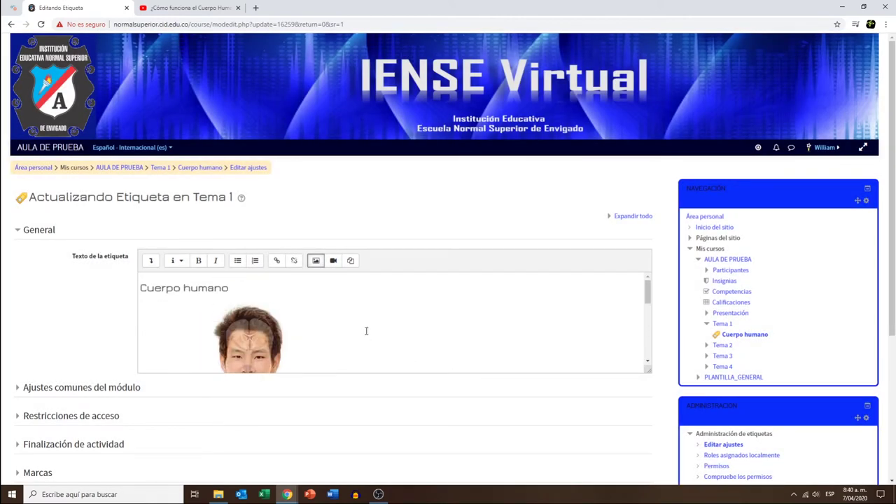
left_click(369, 334)
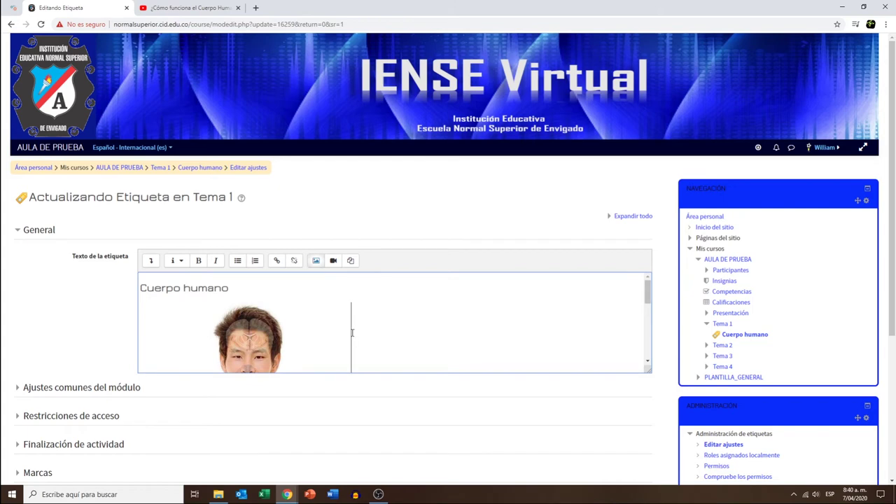
left_click(151, 263)
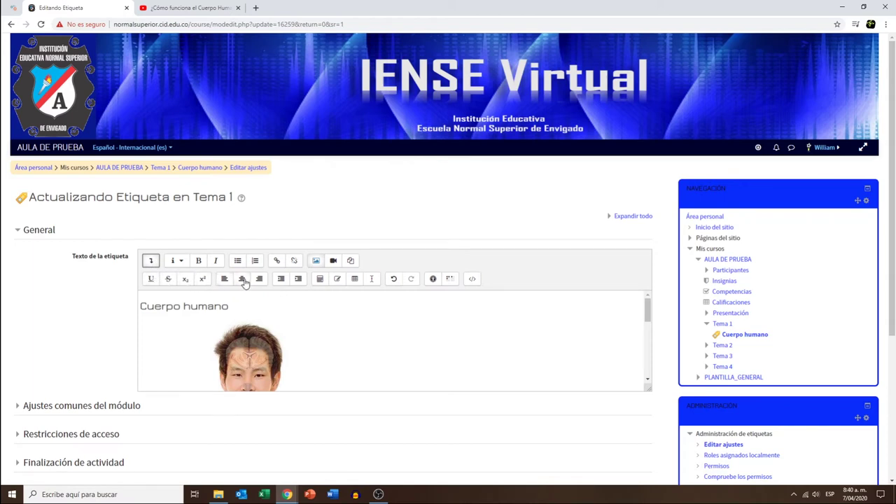
left_click(242, 279)
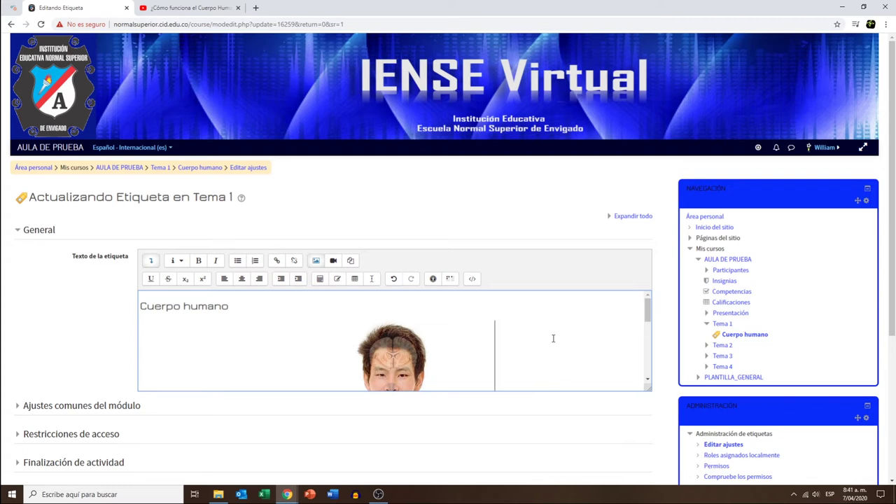
scroll(539, 332, "down", 5)
scroll(545, 350, "down", 3)
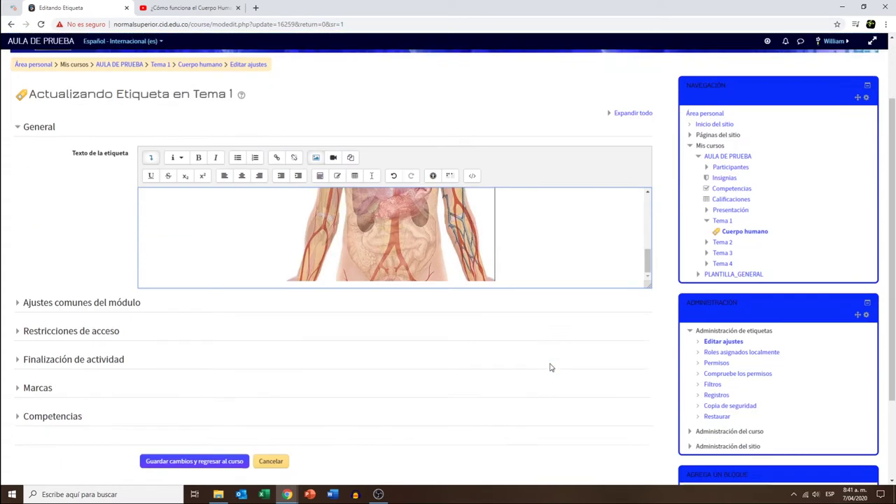
left_click(183, 353)
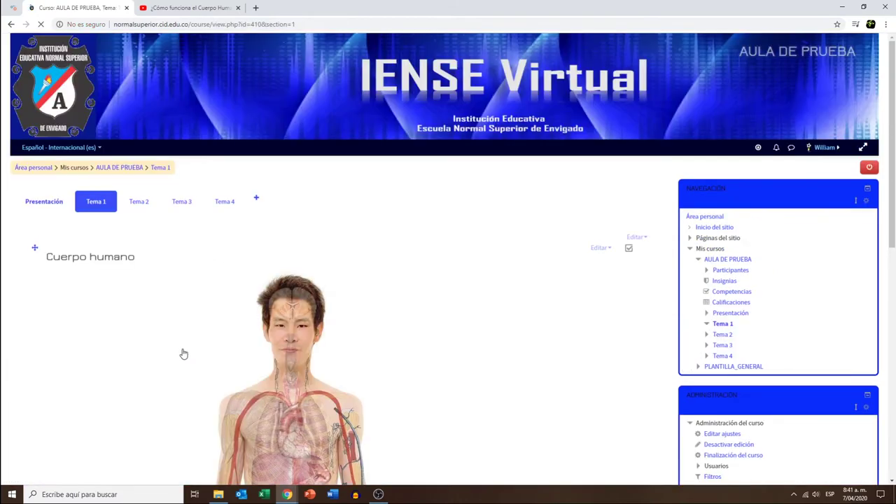
Add an Archivo resource to Tema 1 and name it "Guía metodológica".
scroll(180, 343, "down", 2)
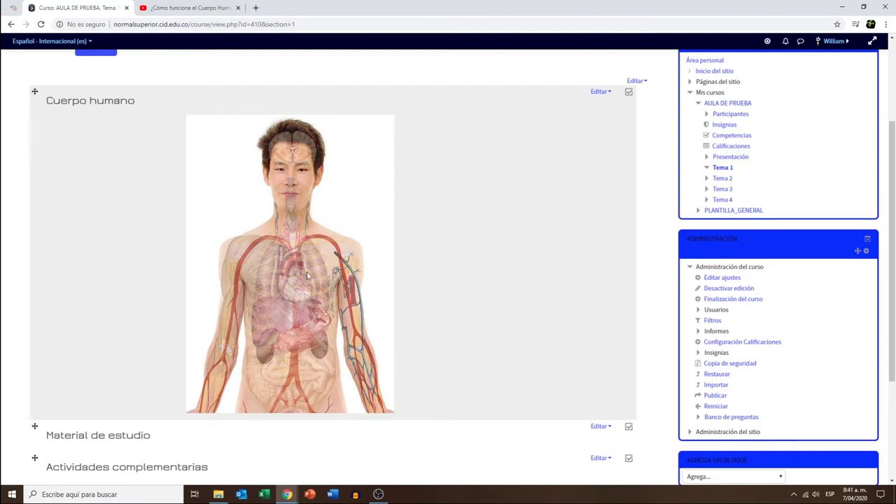
scroll(458, 346, "down", 2)
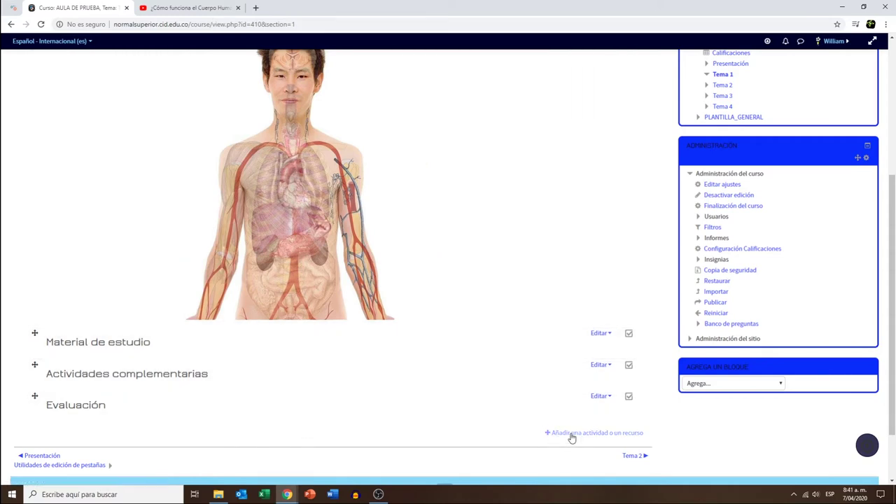
left_click(580, 434)
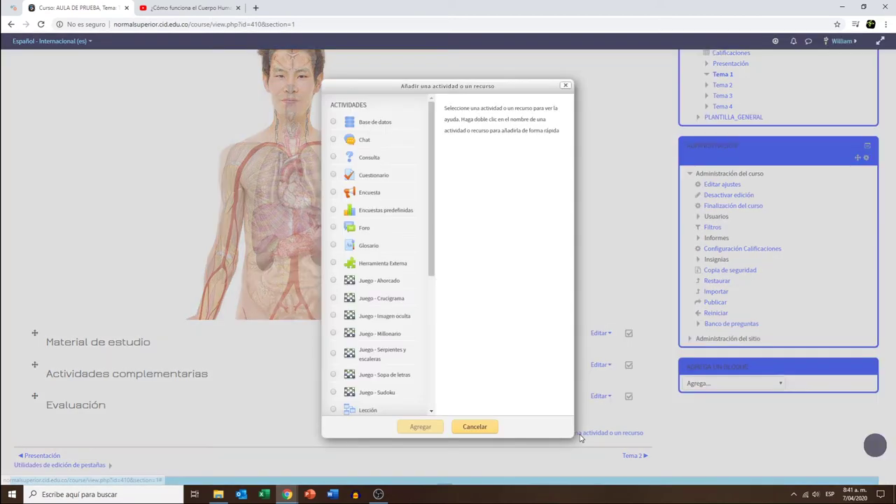
left_click_drag(433, 224, 433, 349)
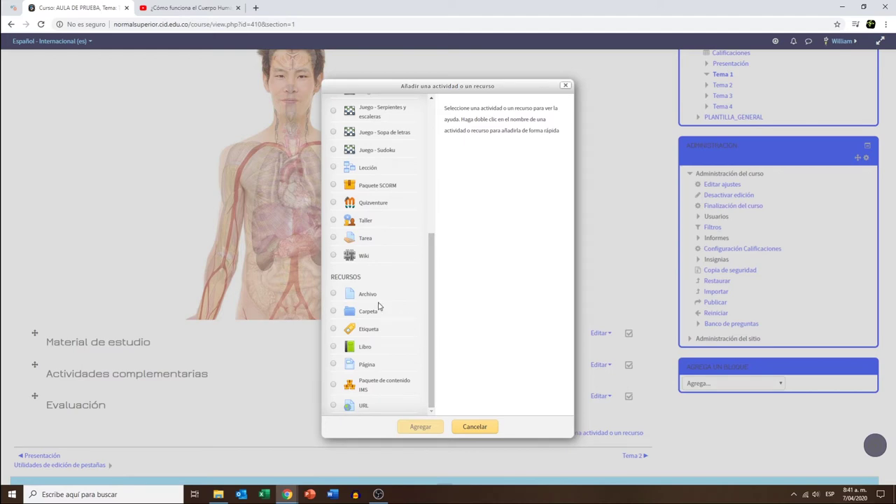
left_click(364, 294)
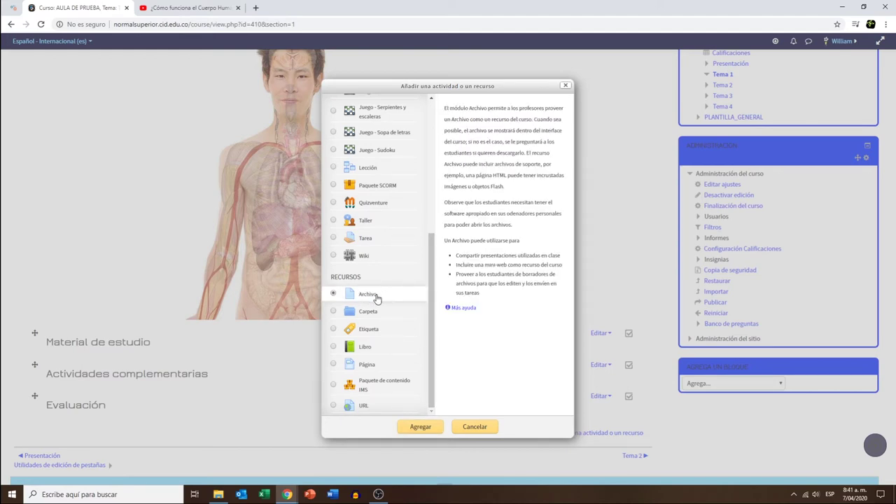
left_click(421, 428)
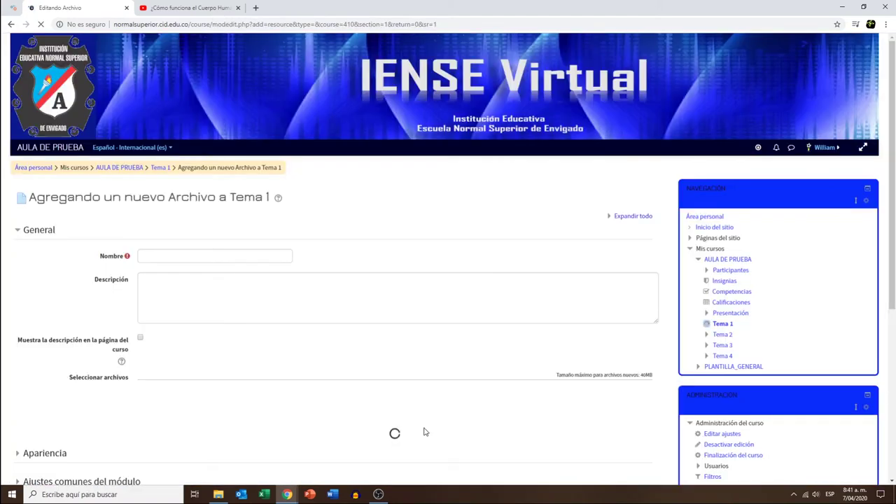
left_click(158, 255)
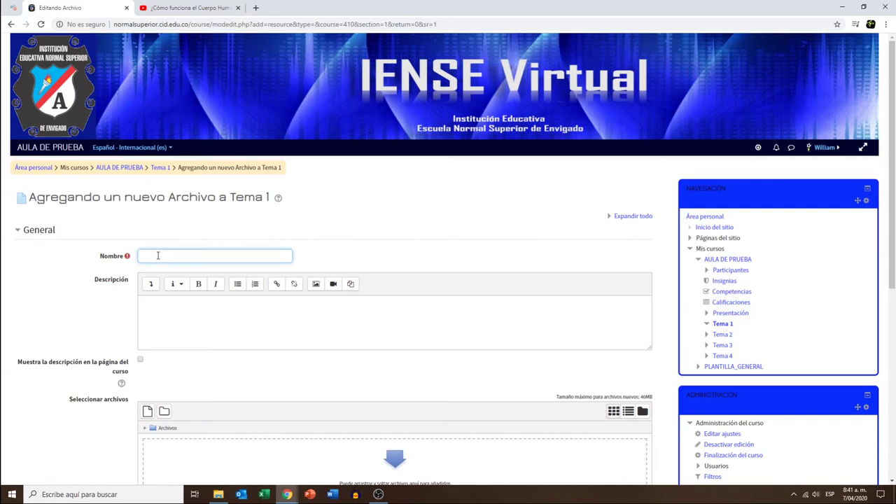
type("Guía")
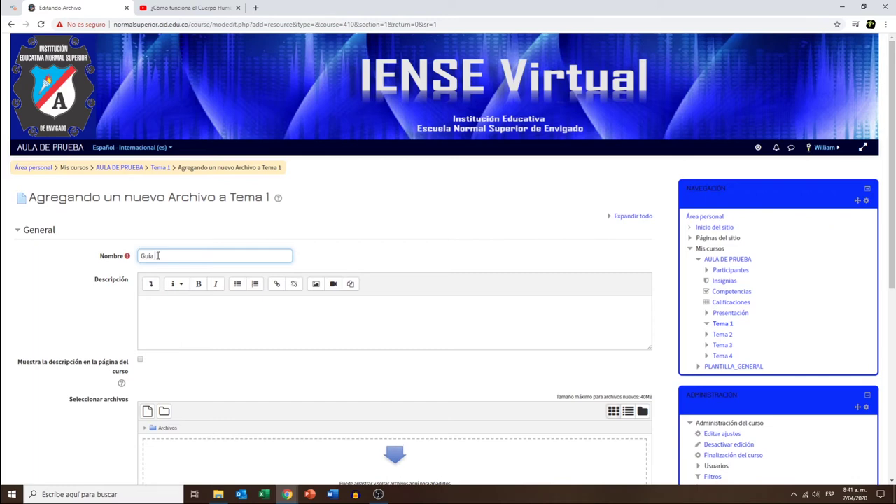
type(" metodológica")
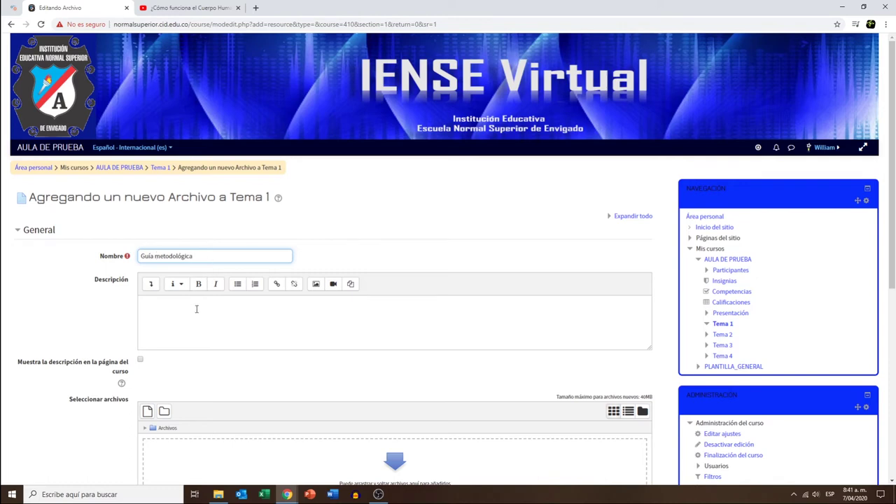
Enter the placeholder description "Describir..........." for the file resource and enable showing the description on the course page.
scroll(156, 258, "down", 2)
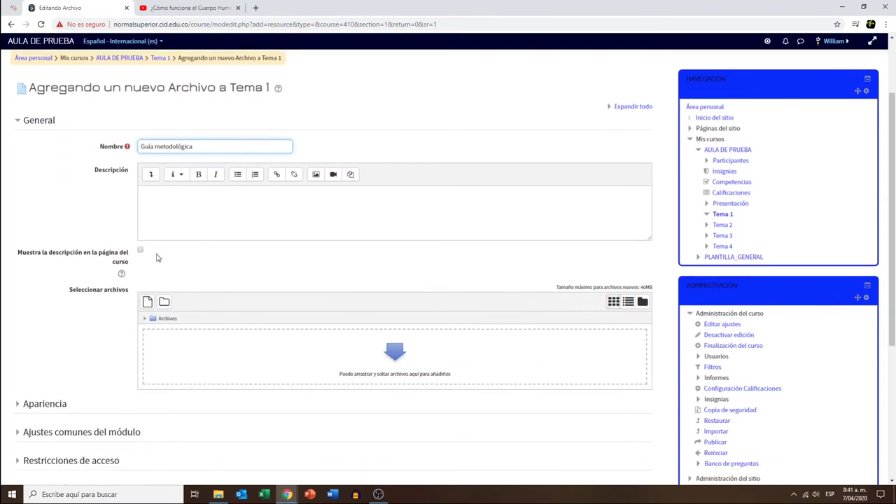
left_click(149, 196)
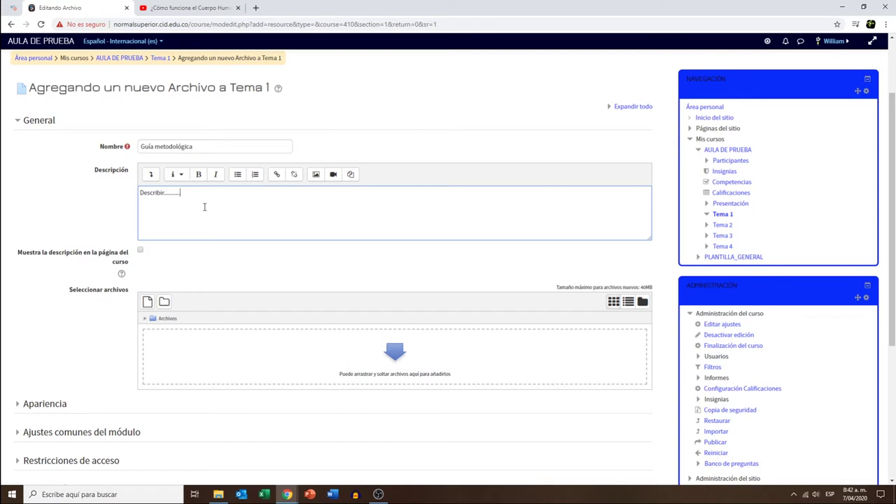
left_click(140, 251)
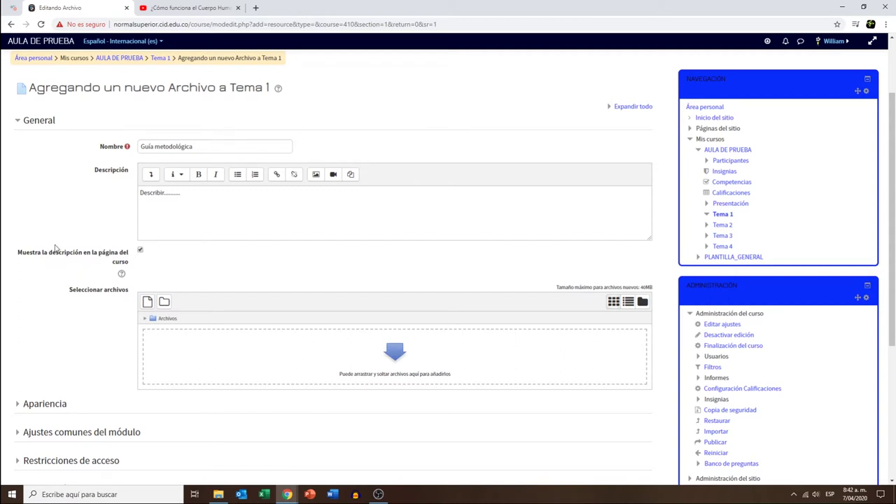
Upload Guía Metodológica.pdf from the desktop as the resource's file.
scroll(170, 237, "down", 1)
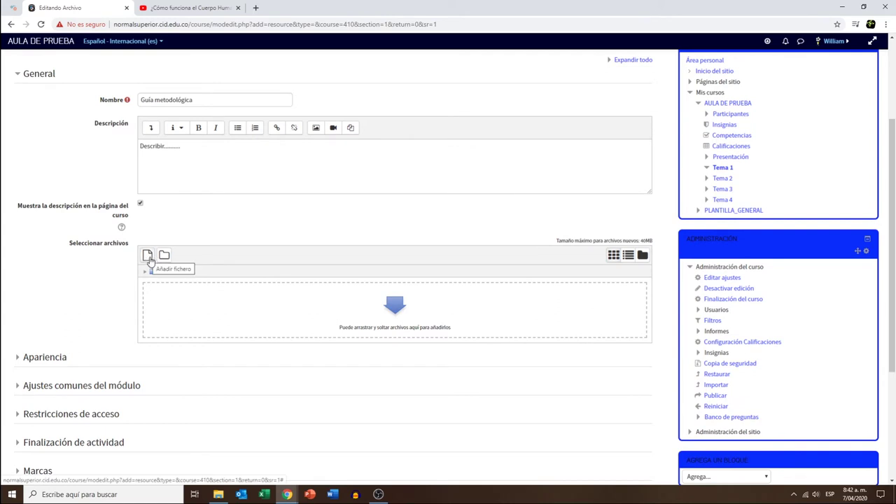
left_click(147, 256)
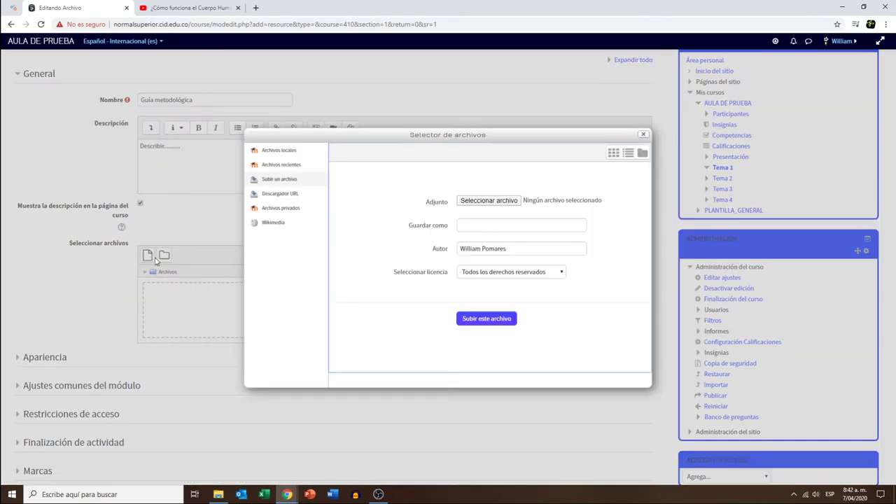
left_click(503, 201)
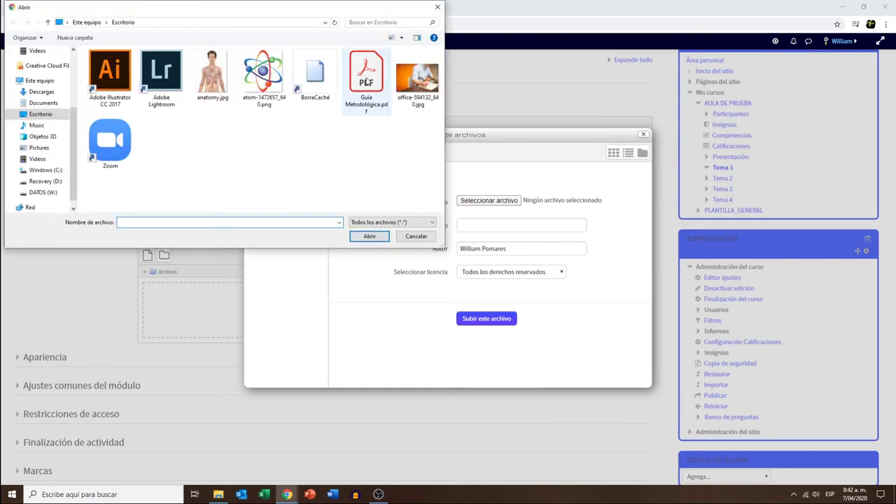
left_click(367, 82)
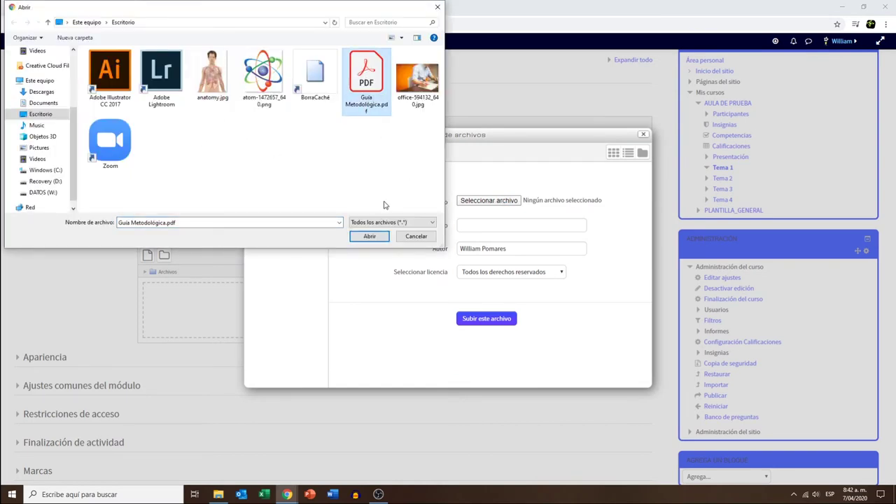
left_click(369, 237)
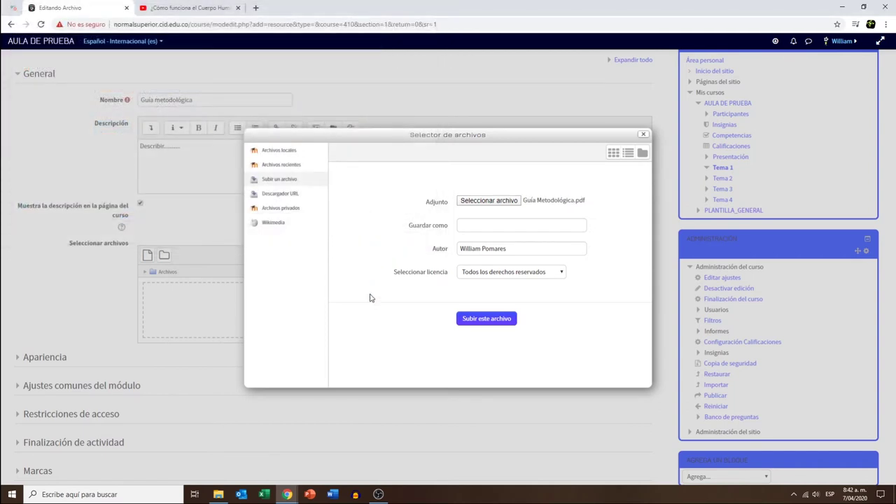
left_click(488, 319)
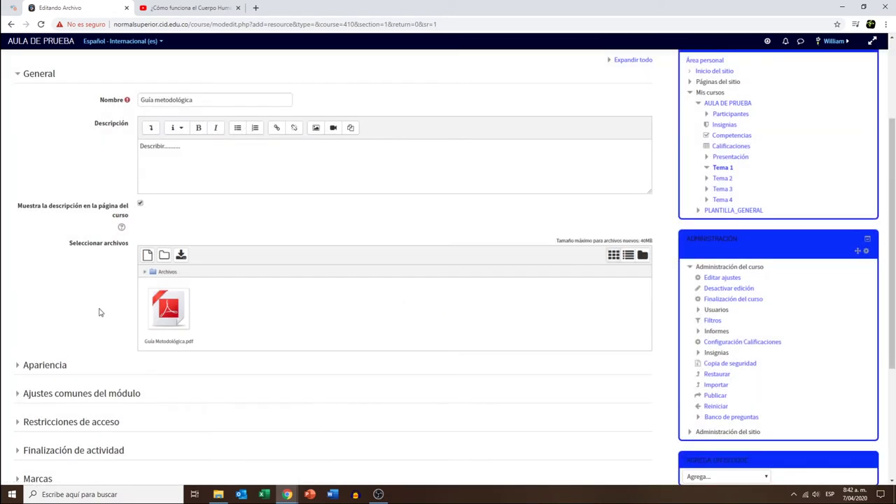
Set the file resource's Mostrar option to En ventana emergente and save it to the course.
scroll(77, 312, "down", 2)
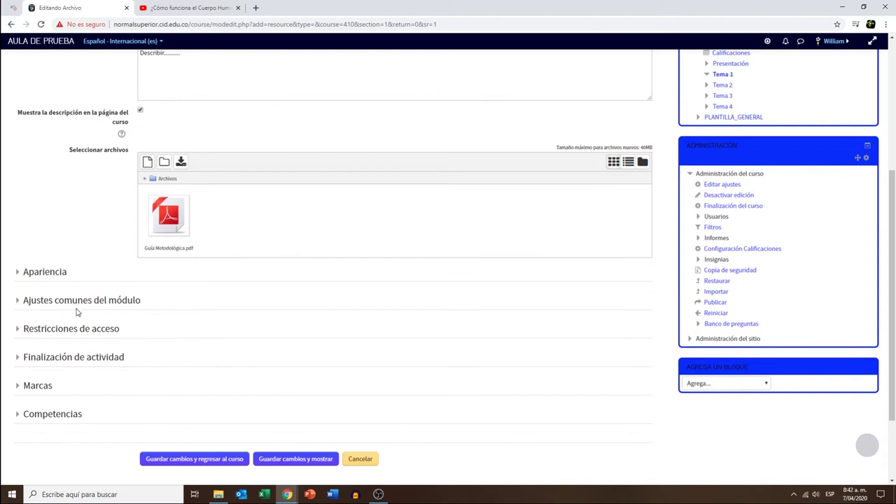
left_click(43, 274)
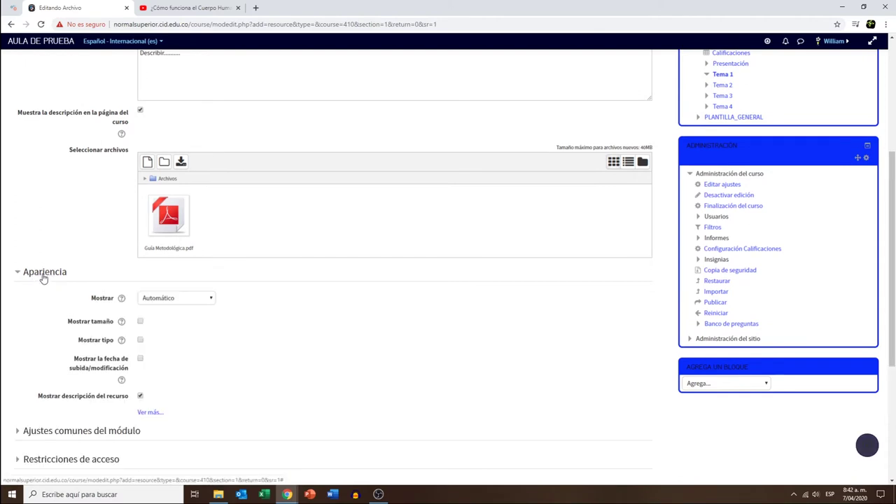
left_click(212, 302)
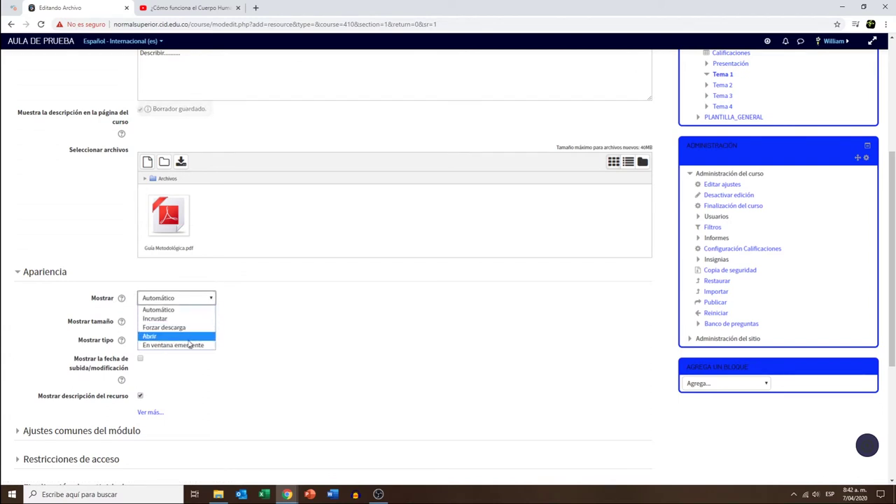
left_click(186, 346)
left_click(252, 329)
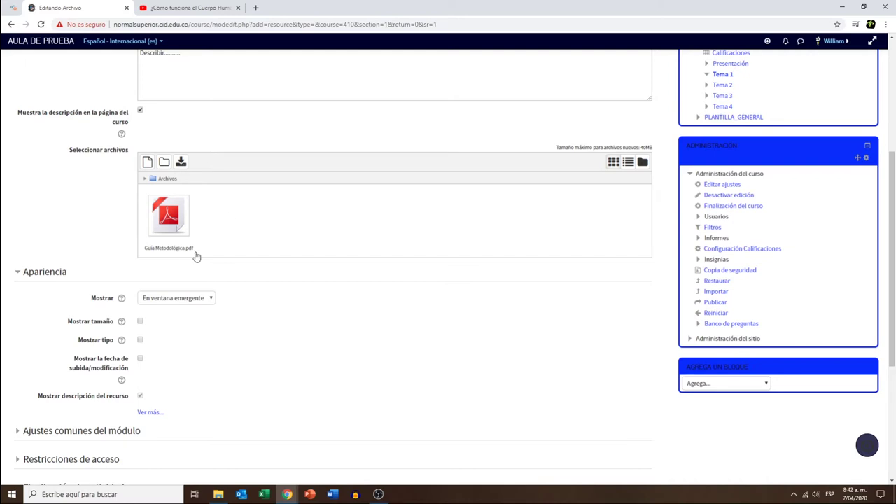
scroll(360, 304, "down", 3)
scroll(356, 280, "down", 3)
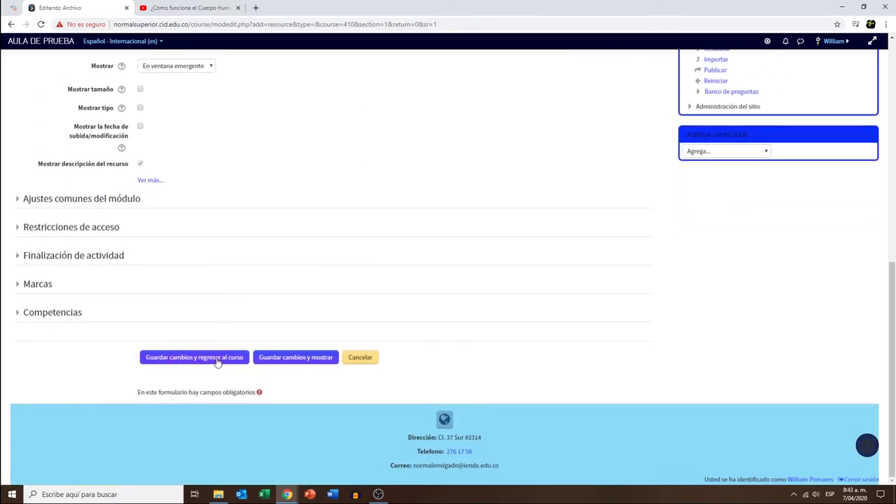
left_click(213, 358)
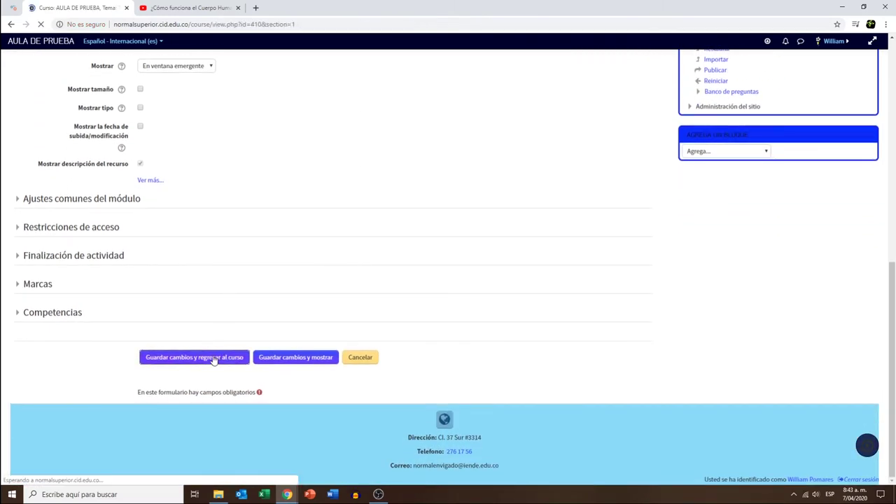
Move the Guía metodológica resource directly below the Cuerpo humano label, above Material de estudio.
scroll(188, 329, "down", 3)
scroll(189, 327, "down", 2)
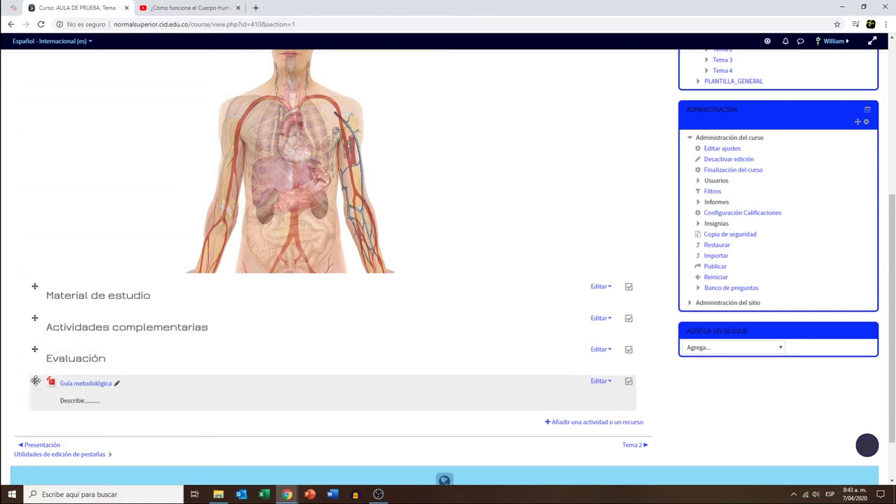
left_click_drag(35, 380, 37, 292)
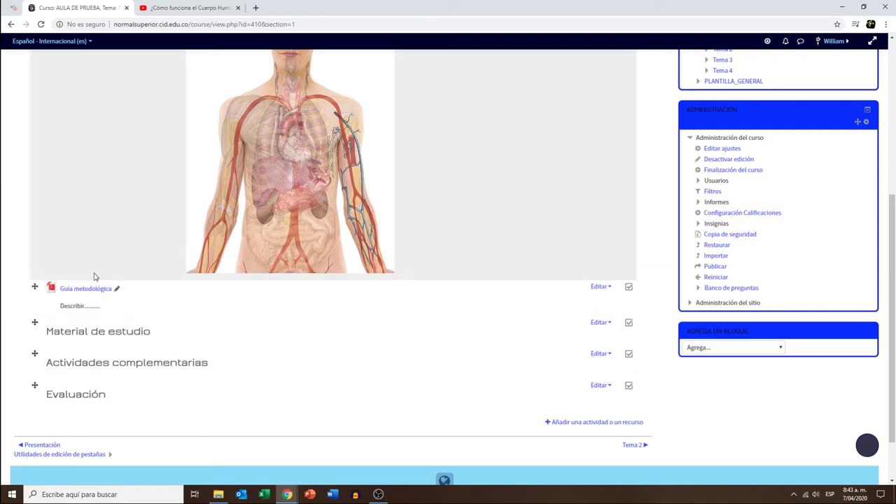
Open the Guía metodológica resource from the course page and look through the PDF to its last page.
scroll(87, 266, "up", 2)
scroll(98, 218, "down", 1)
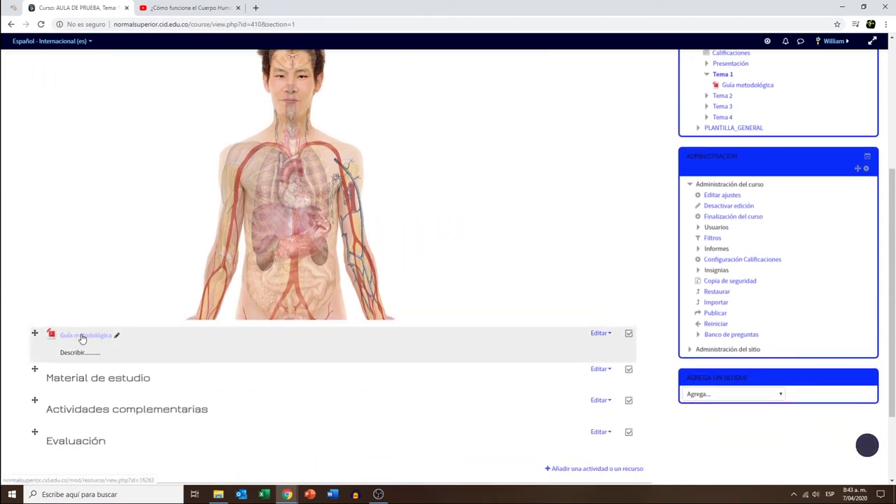
left_click(82, 336)
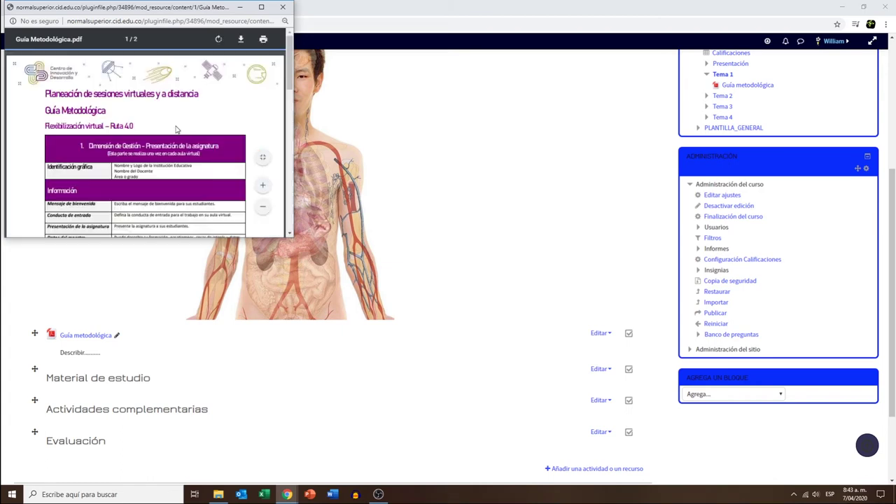
scroll(180, 128, "down", 10)
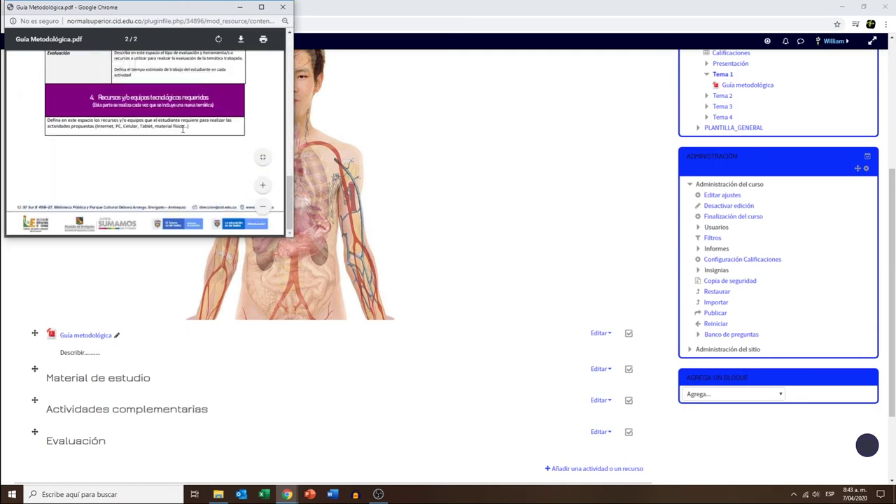
Close the Guía metodológica PDF window and start adding a new Etiqueta resource to Tema 1.
left_click(283, 7)
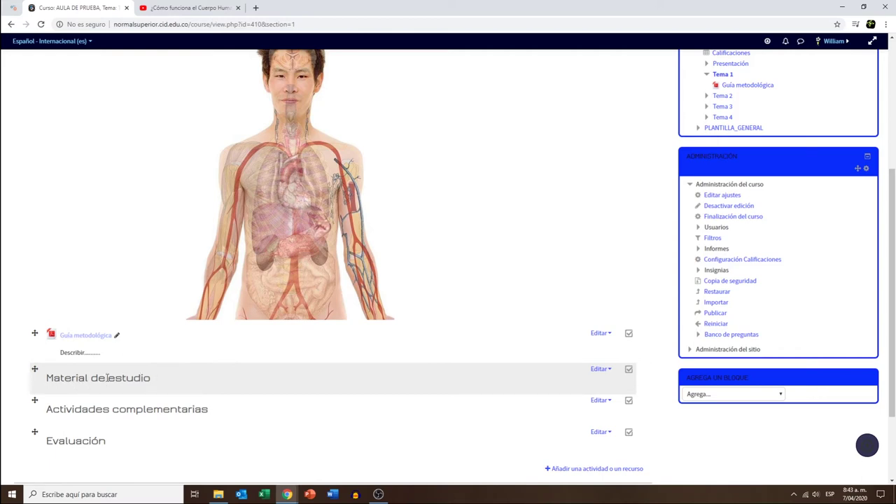
scroll(488, 374, "down", 1)
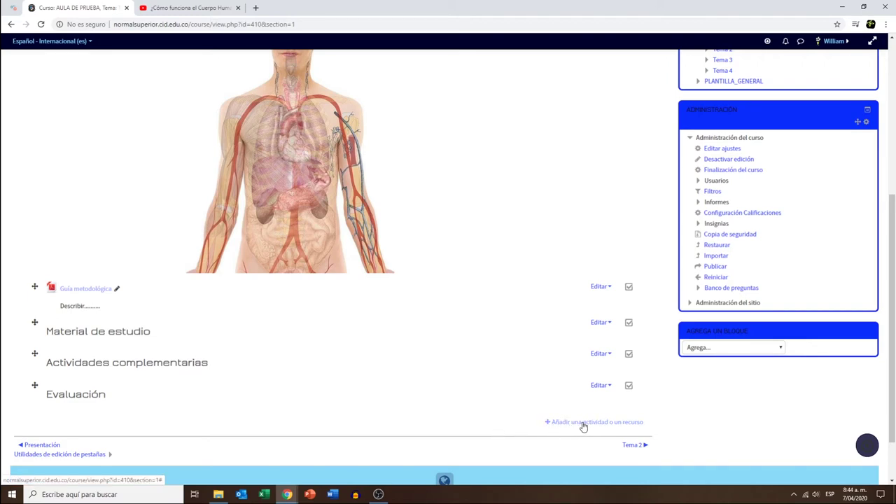
left_click(571, 424)
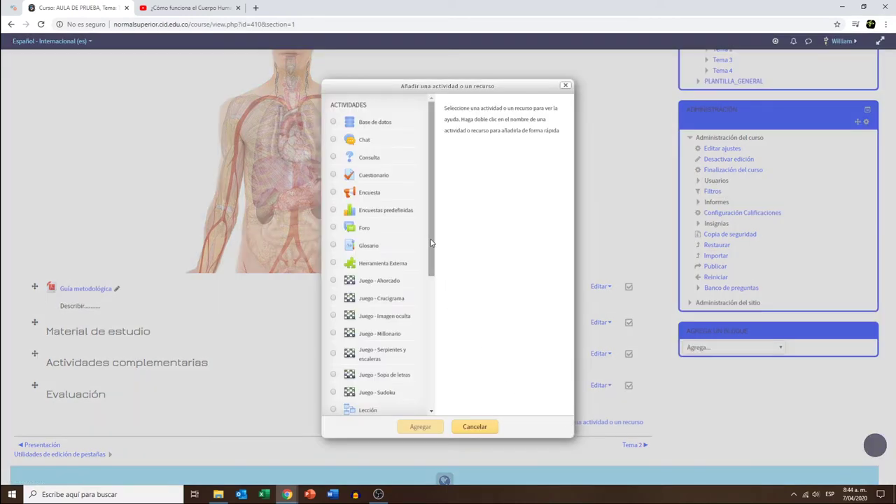
left_click_drag(431, 241, 434, 374)
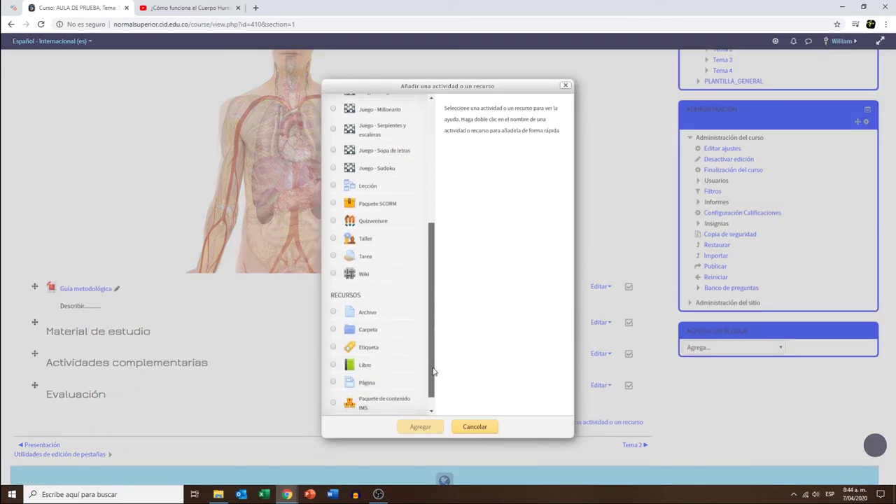
left_click(370, 332)
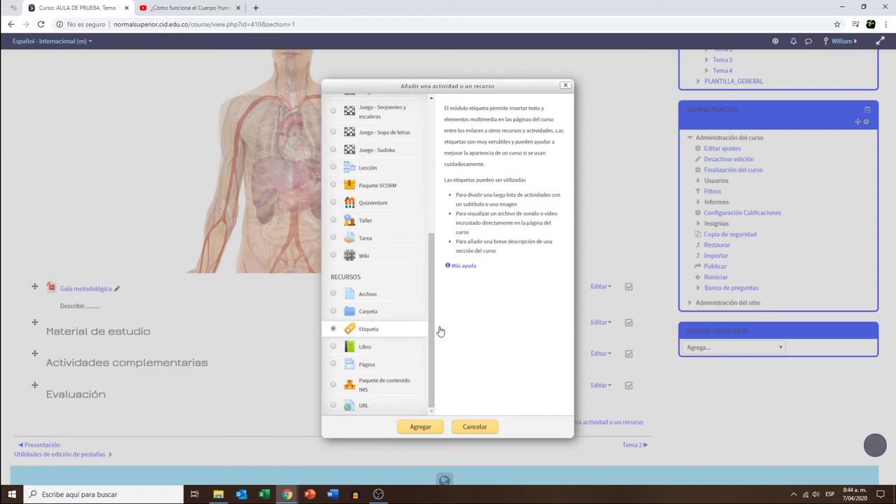
left_click(419, 429)
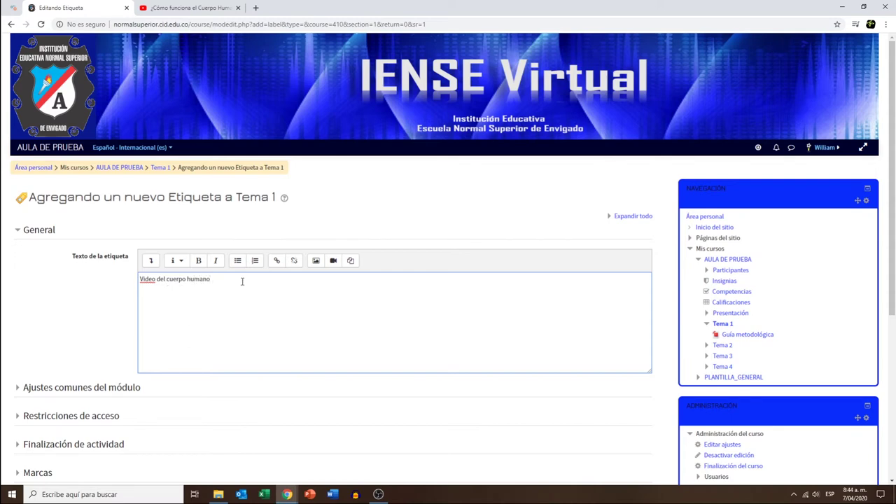
Write "Video del cuerpo humano" in bold as the label text and continue on a new line below it.
key("Return")
left_click_drag(224, 279, 130, 283)
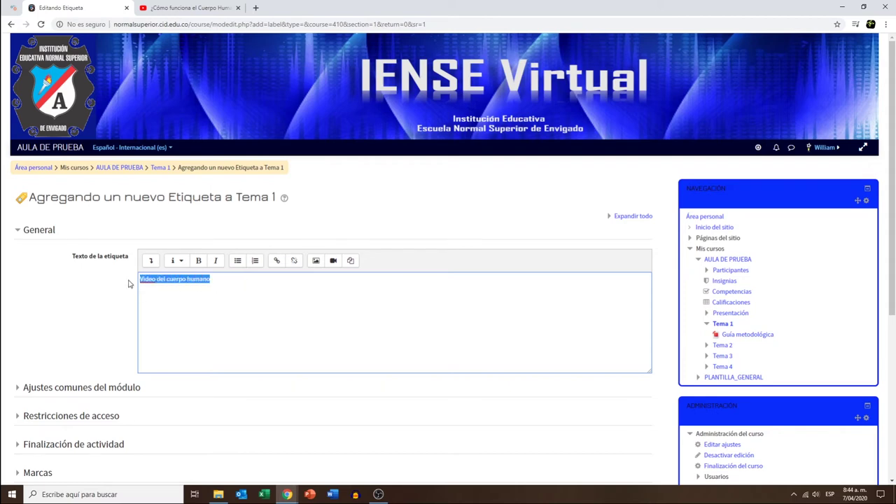
left_click(198, 261)
left_click(163, 292)
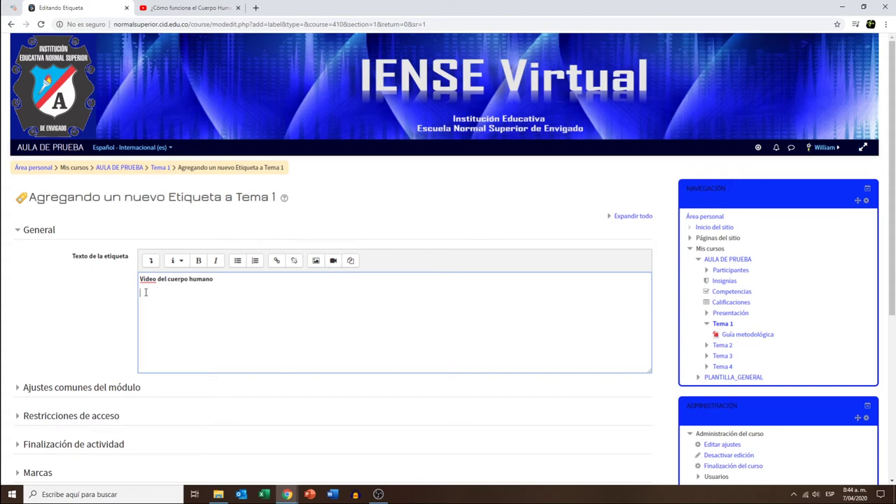
Insert the YouTube video ¿Cómo funciona el Cuerpo Humano? as multimedia under the label's title, using the link copied from its open page.
left_click(334, 263)
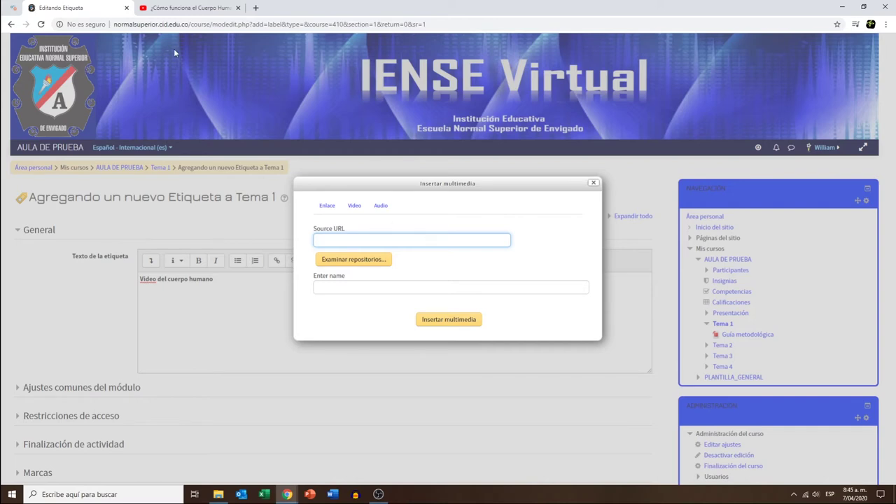
left_click(187, 9)
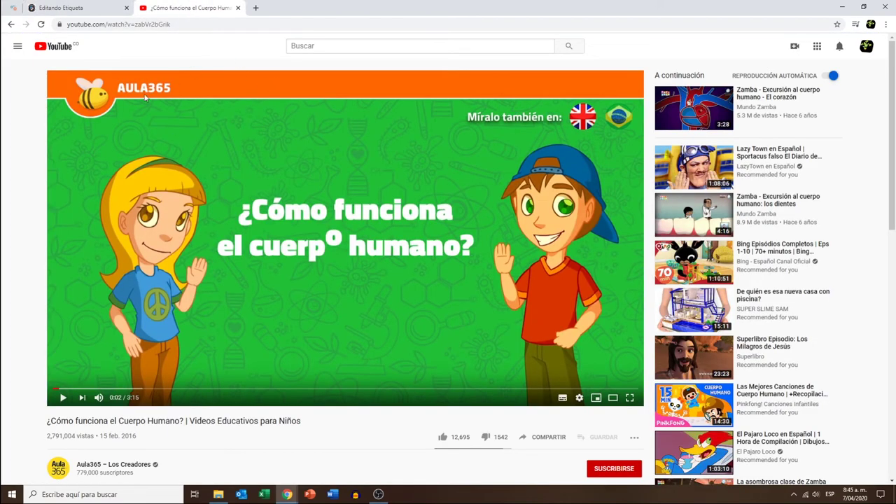
left_click(173, 24)
key("ctrl+c")
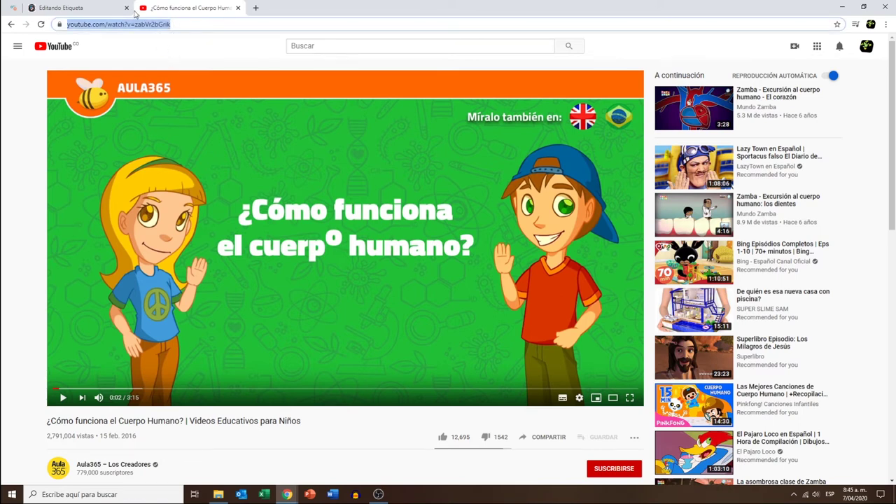
left_click(103, 8)
left_click(343, 239)
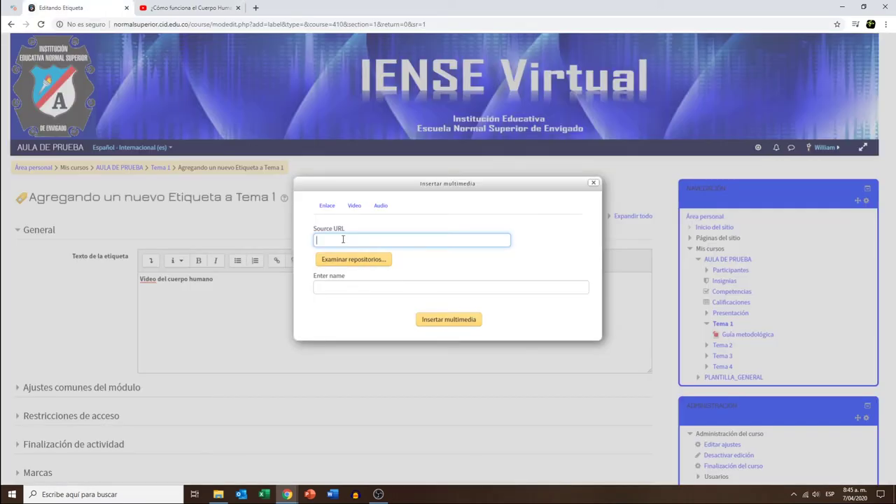
key("ctrl+v")
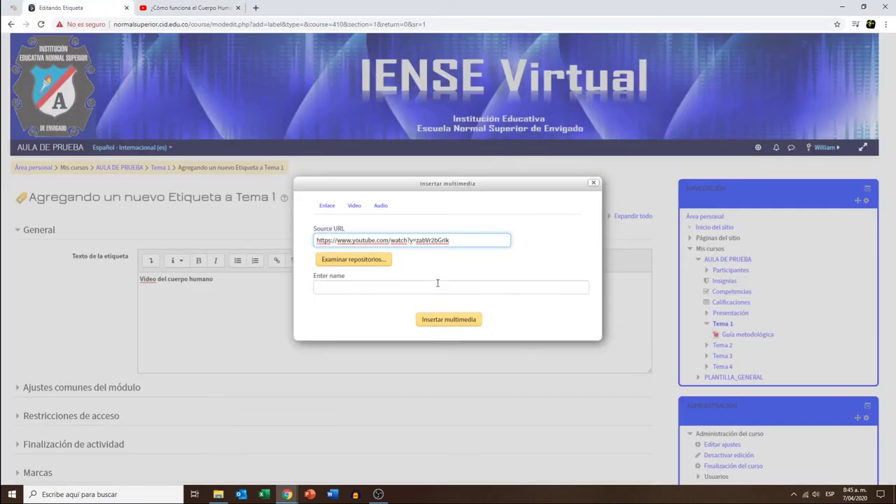
left_click(452, 320)
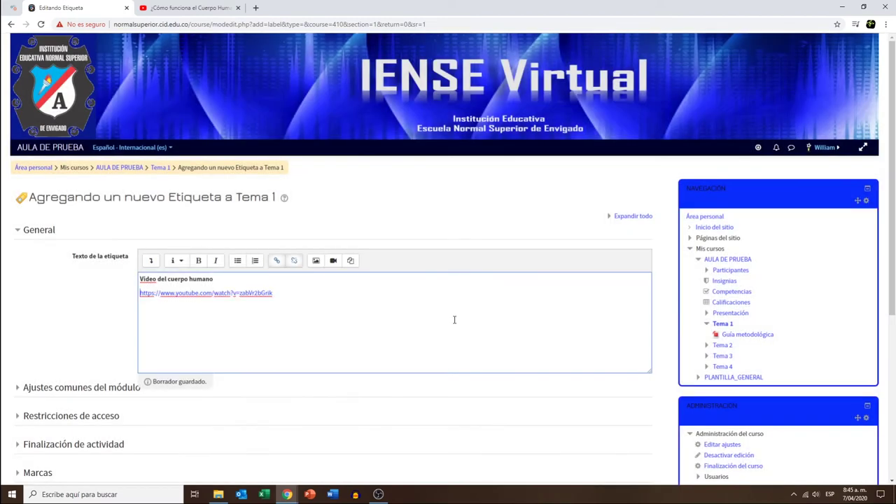
Save the label to the course and move it directly below Material de estudio, above Actividades complementarias.
scroll(96, 301, "down", 3)
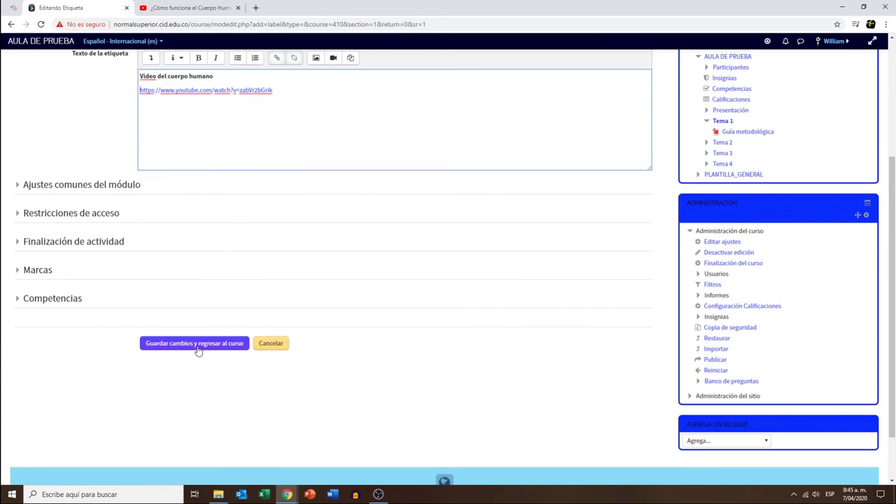
left_click(195, 348)
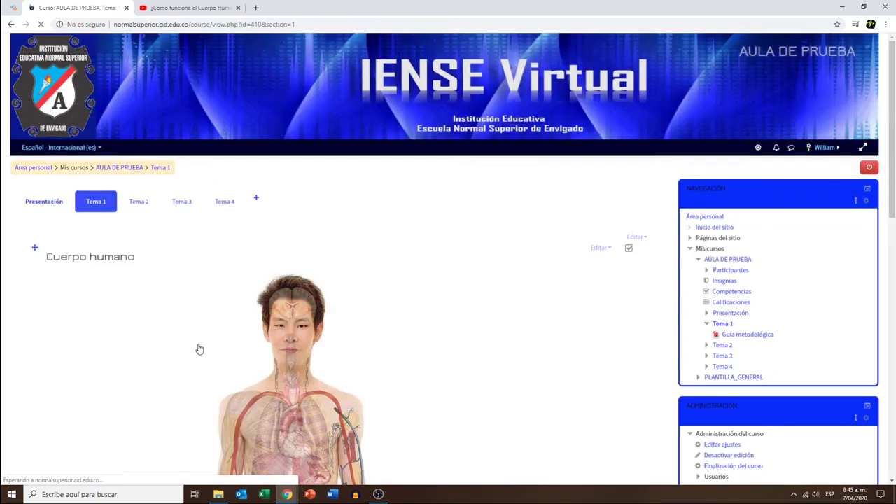
scroll(199, 349, "down", 4)
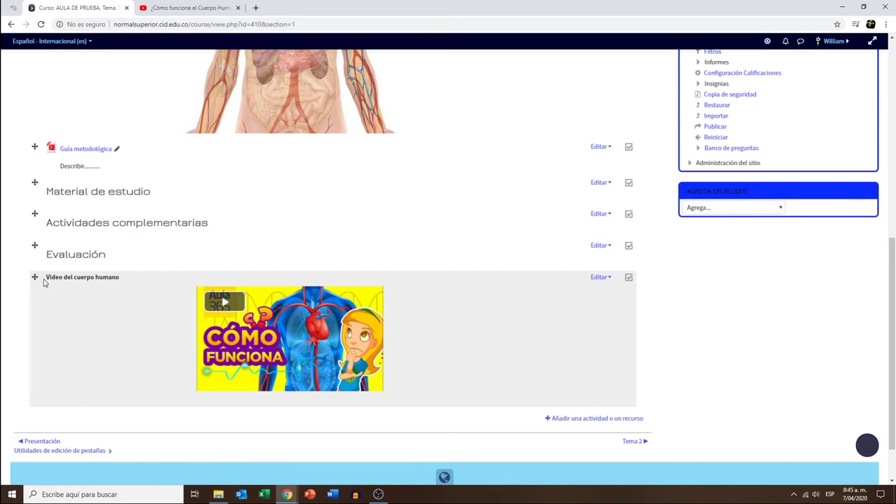
left_click_drag(34, 278, 37, 226)
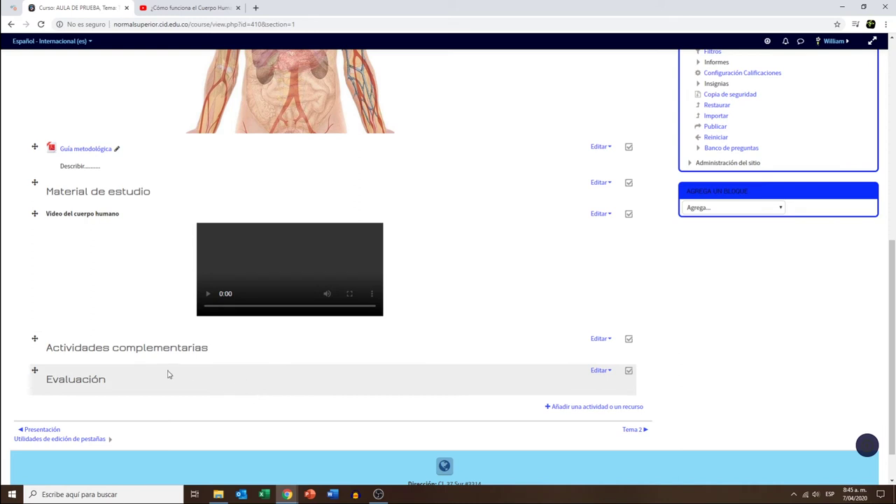
scroll(735, 330, "down", 1)
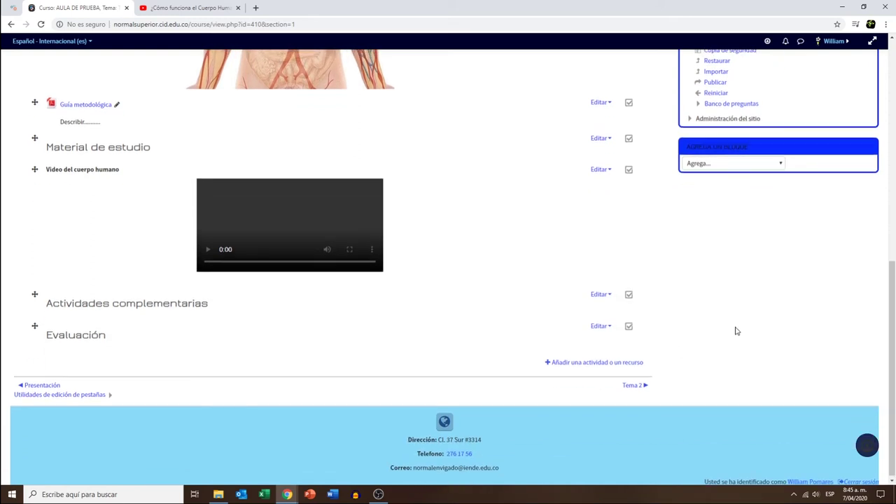
scroll(734, 329, "up", 2)
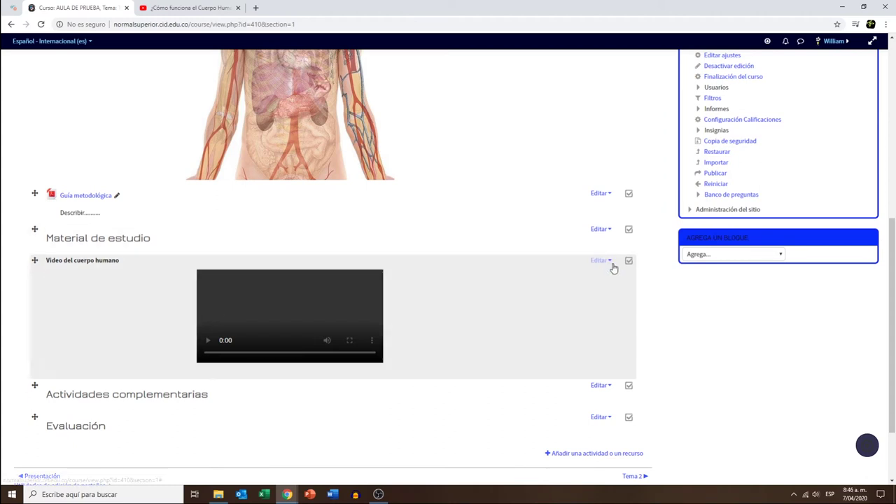
left_click(607, 262)
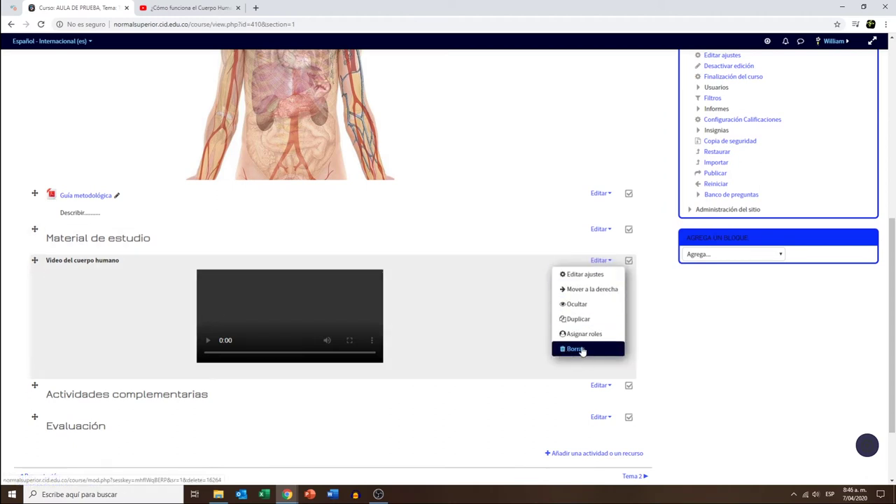
left_click(715, 420)
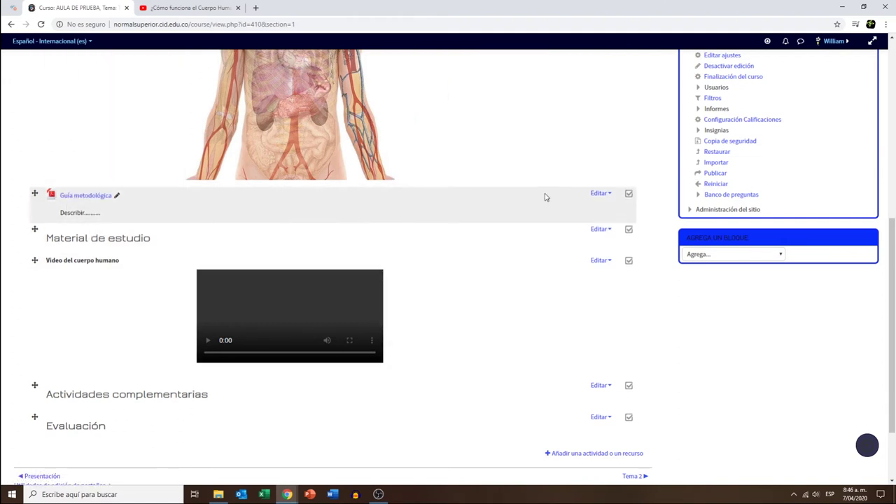
scroll(700, 390, "down", 1)
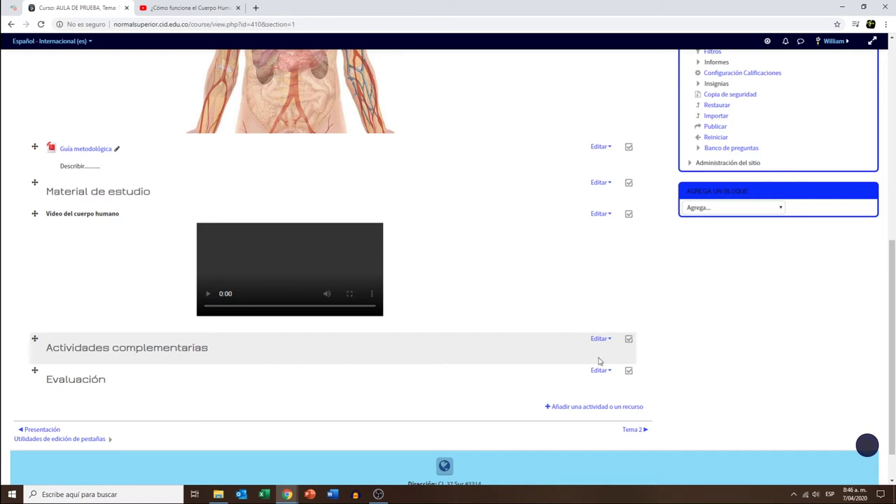
Search Google for educaplay in a new browser tab and open the Educaplay website.
left_click(255, 7)
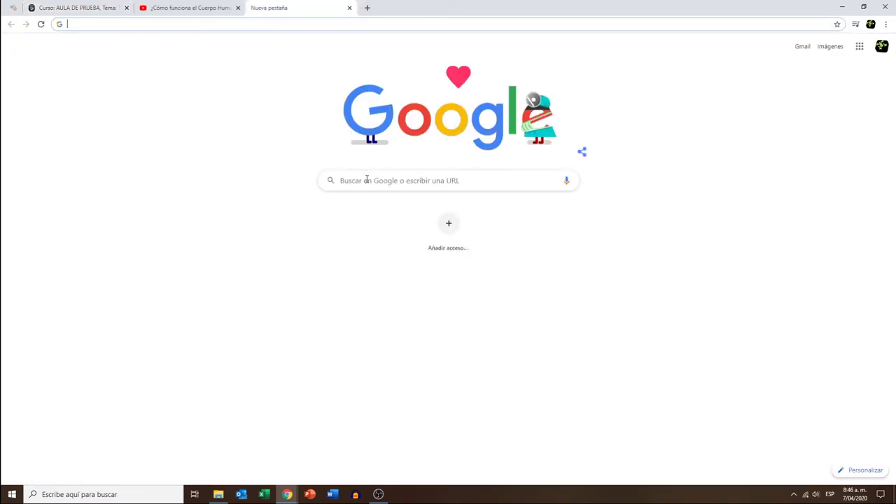
type("educaplay")
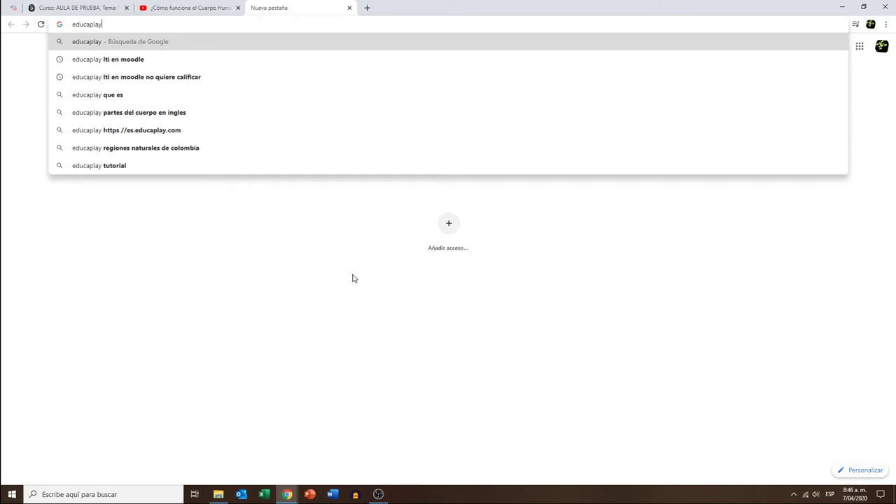
key("Return")
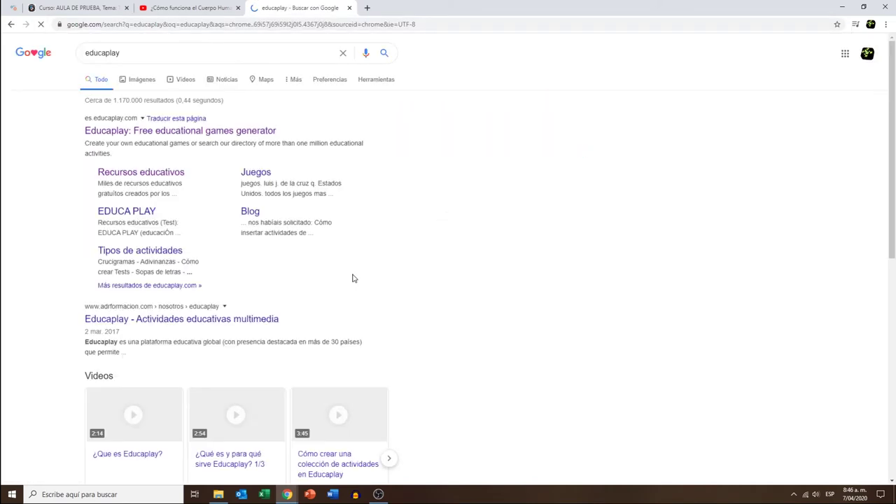
left_click(189, 133)
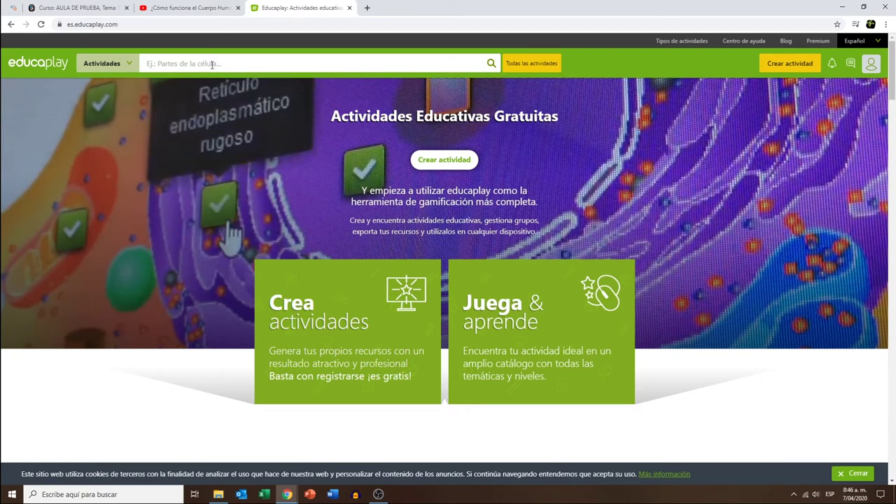
Search the Educaplay activities for "cuerpo humano".
left_click(162, 64)
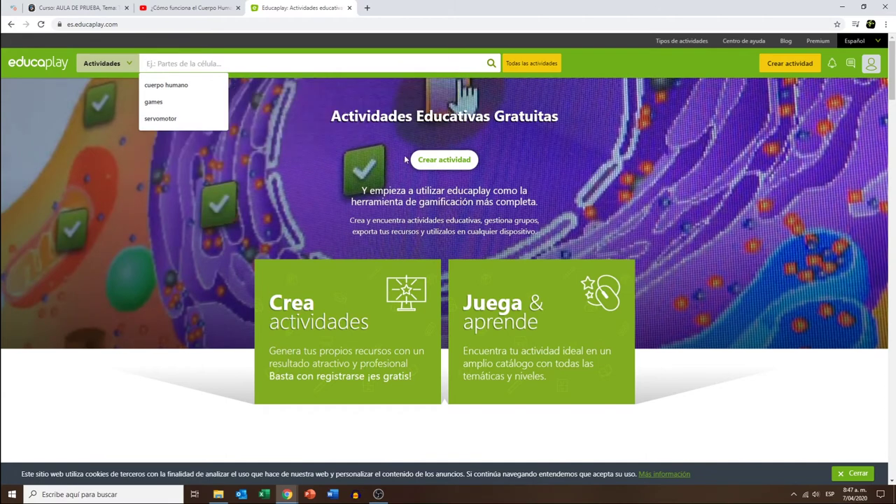
left_click(166, 84)
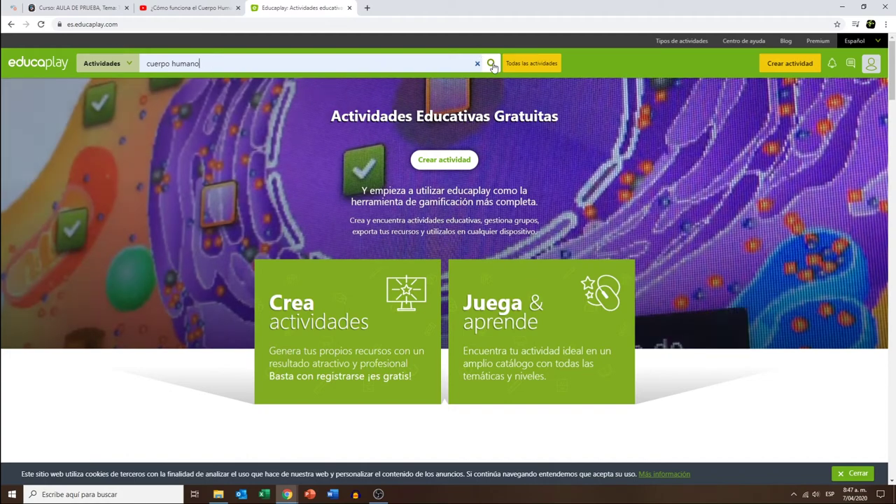
left_click(491, 64)
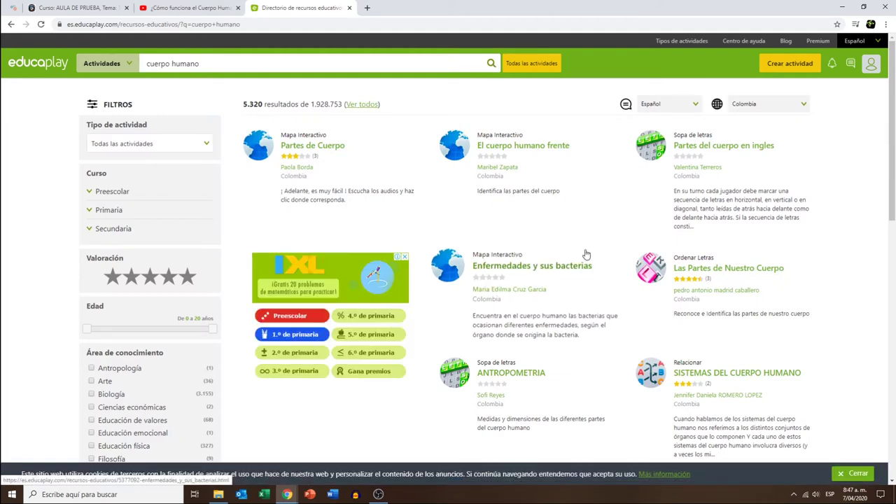
Browse the activity results, open the interactive map titled "cuerpo humano" and start it.
scroll(586, 254, "down", 2)
scroll(588, 252, "down", 1)
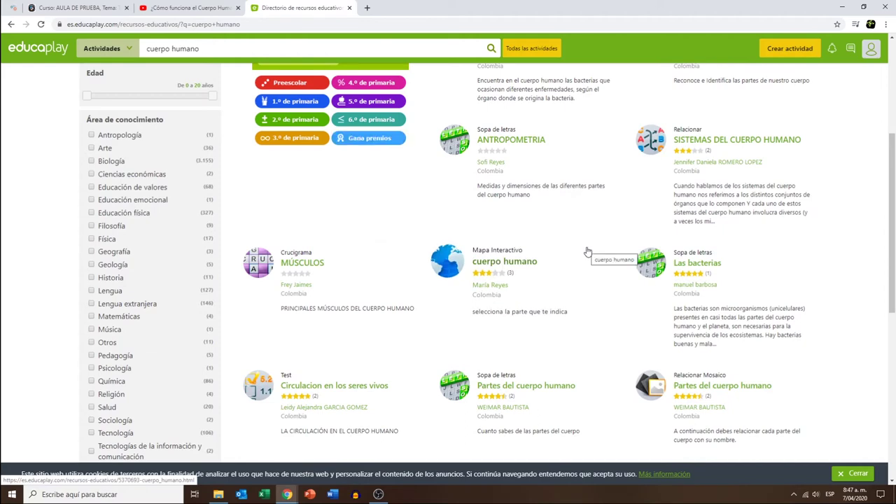
scroll(588, 252, "down", 1)
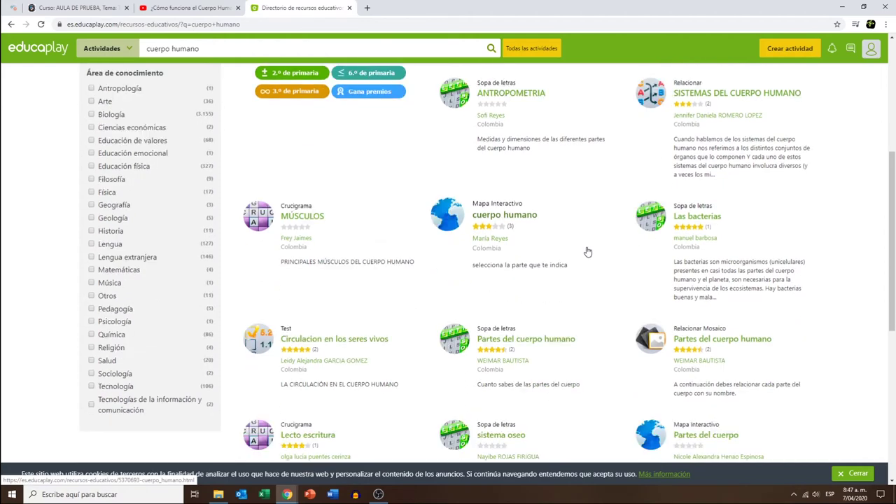
scroll(588, 252, "down", 2)
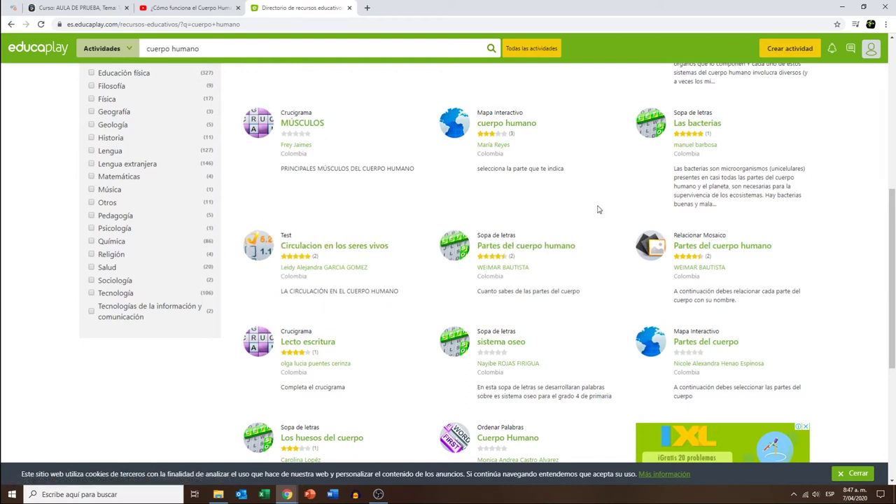
left_click(497, 124)
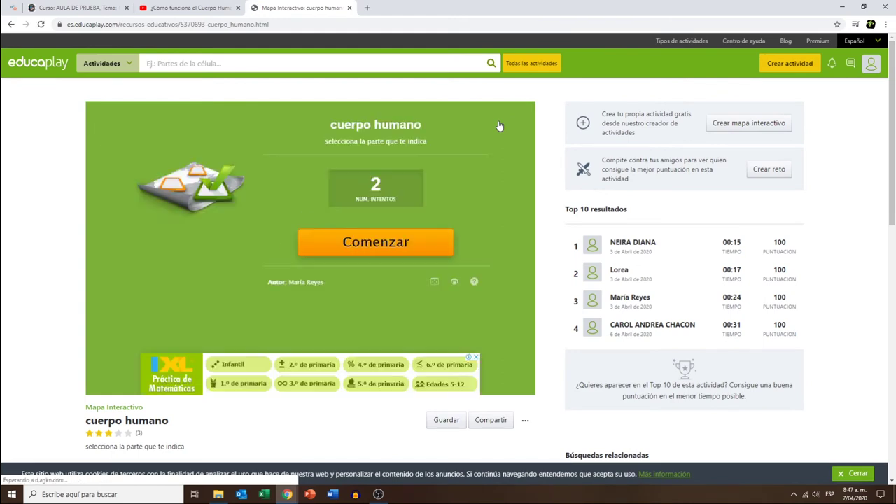
left_click(381, 242)
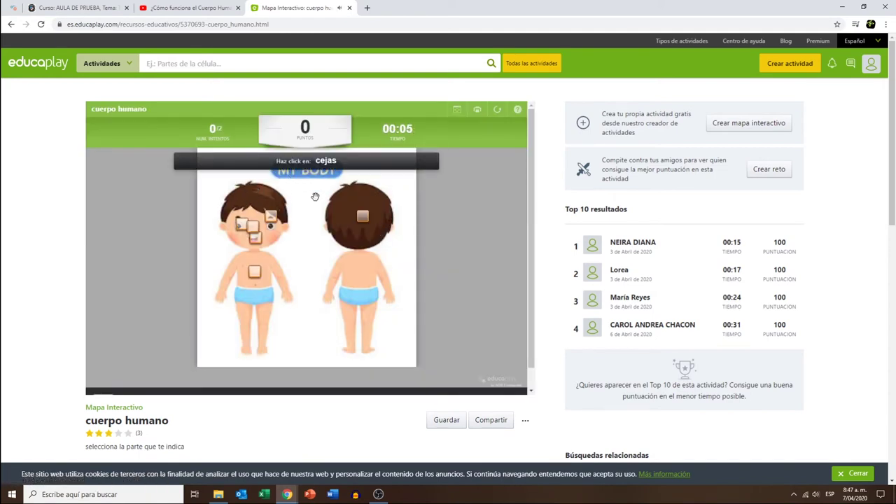
Try the interactive map by marking the eyebrow for "cejas" and the eye for "ojos".
left_click(272, 219)
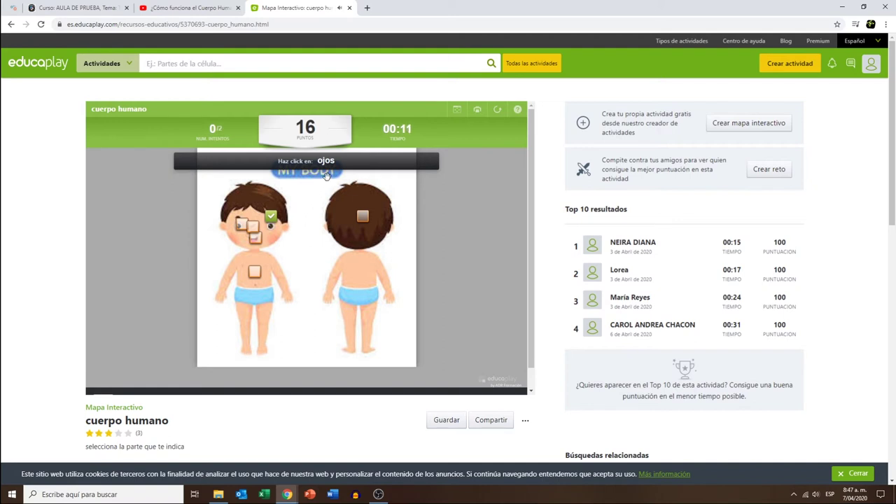
left_click(240, 228)
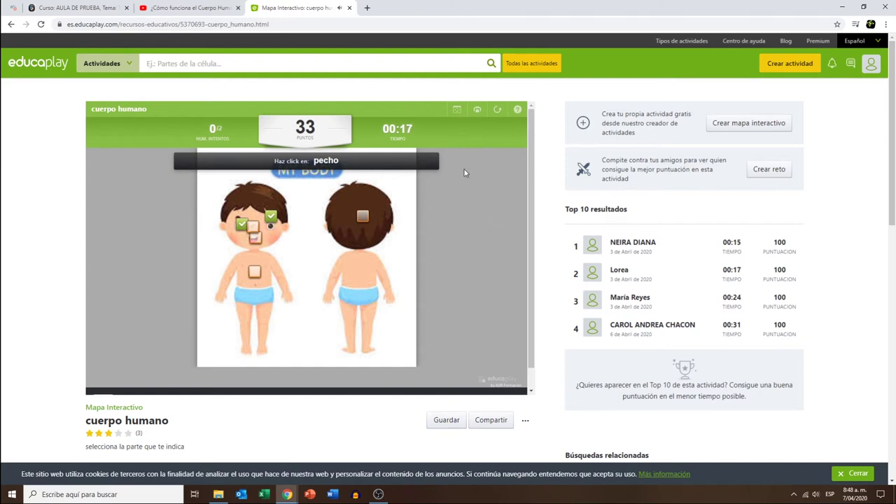
scroll(449, 292, "down", 1)
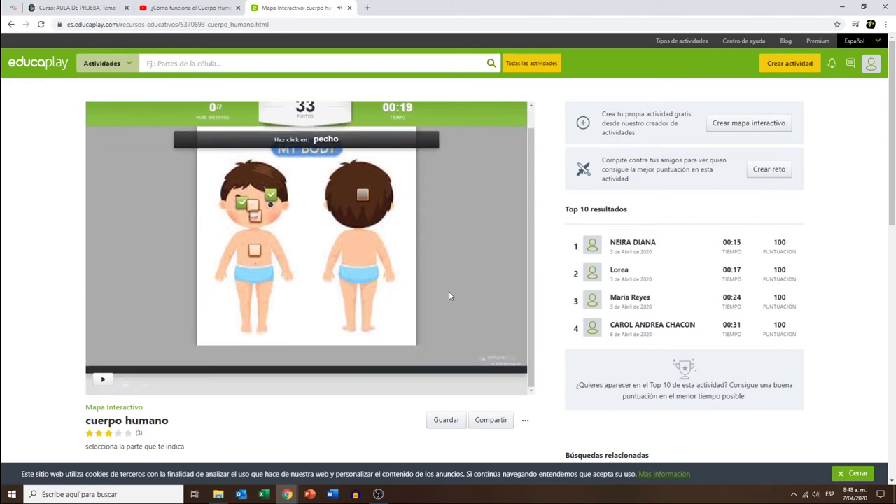
Open the sharing options of the cuerpo humano activity and copy its iframe embed code.
scroll(370, 388, "down", 1)
scroll(371, 371, "down", 1)
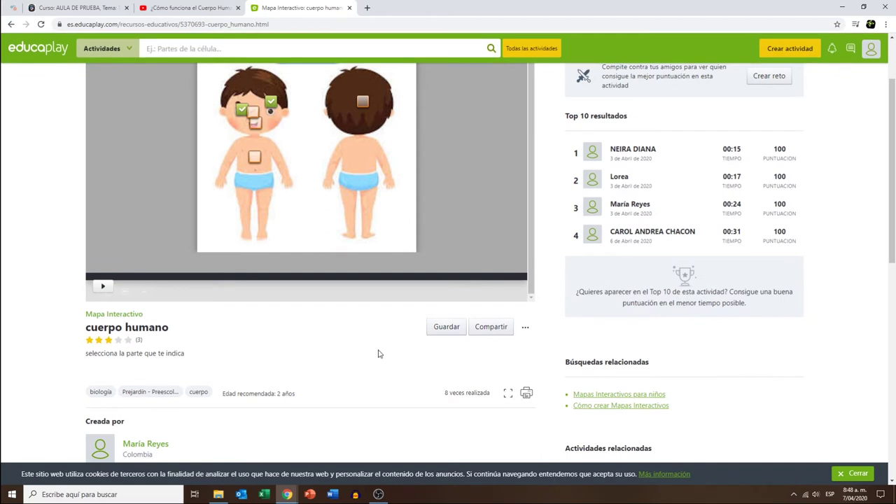
left_click(492, 334)
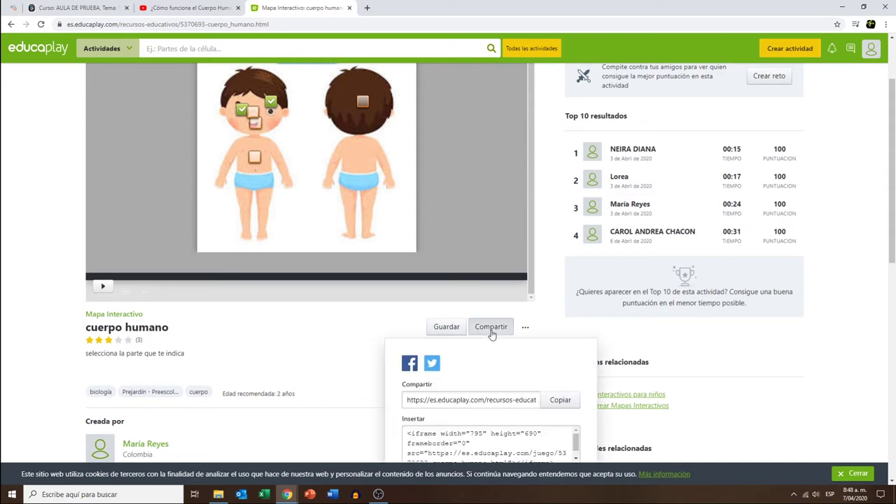
scroll(699, 337, "down", 2)
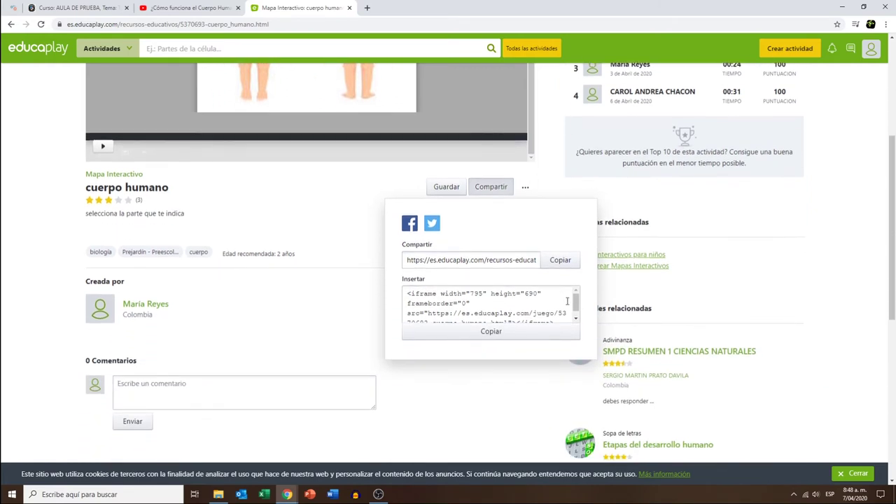
mouse_move(576, 302)
left_mouse_down()
mouse_move(576, 312)
mouse_move(576, 302)
left_mouse_up()
left_click(490, 331)
key("ctrl+c")
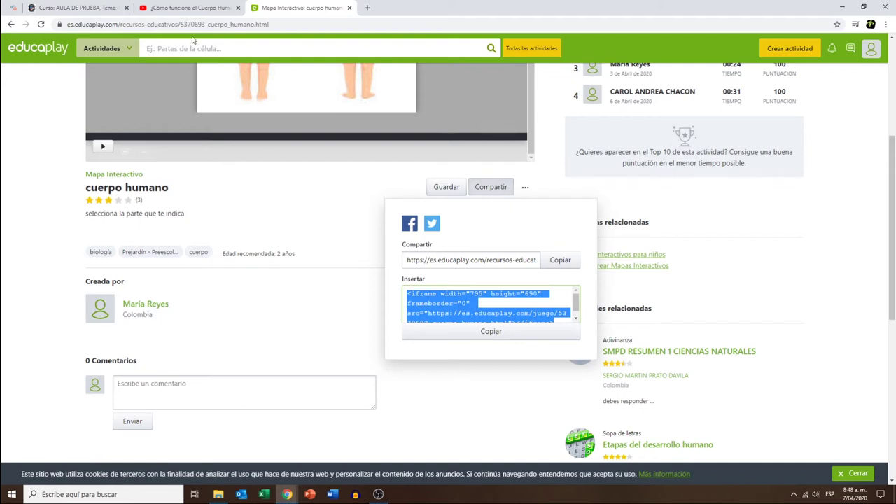
Return to the Moodle course and add a new Etiqueta resource to Tema 1.
left_click(100, 9)
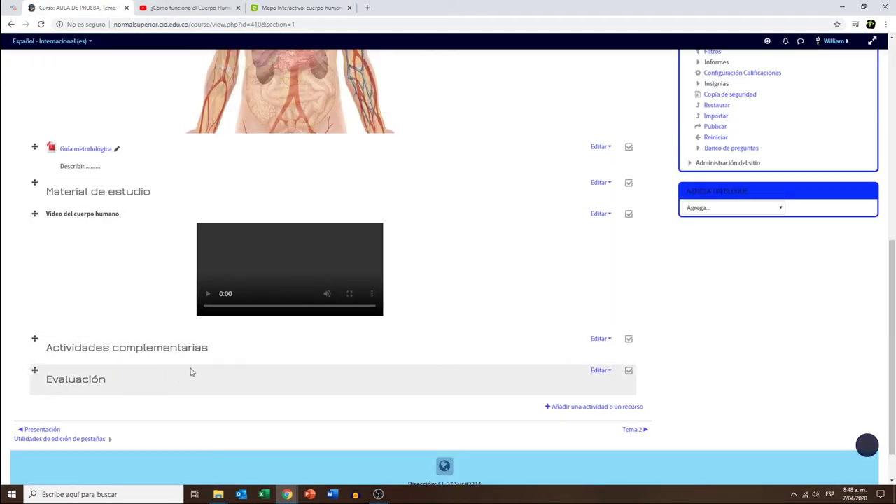
left_click(589, 410)
left_click_drag(431, 234, 431, 380)
left_click(371, 333)
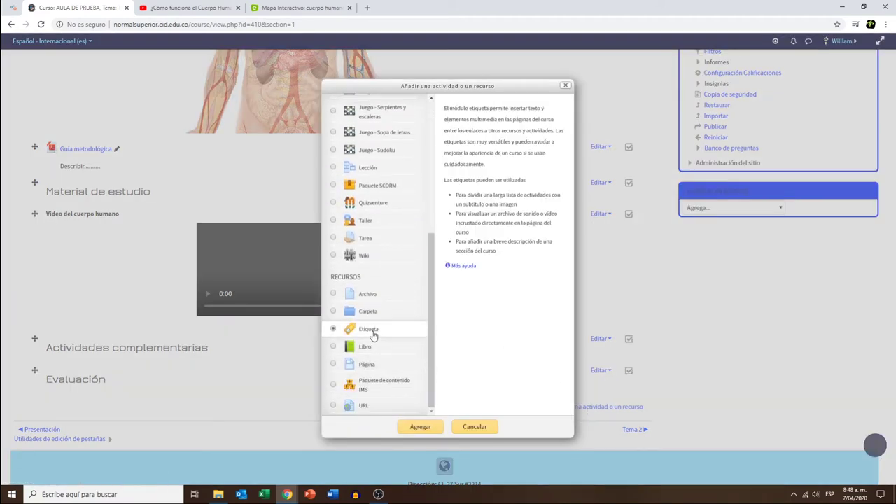
left_click(335, 328)
left_click(420, 427)
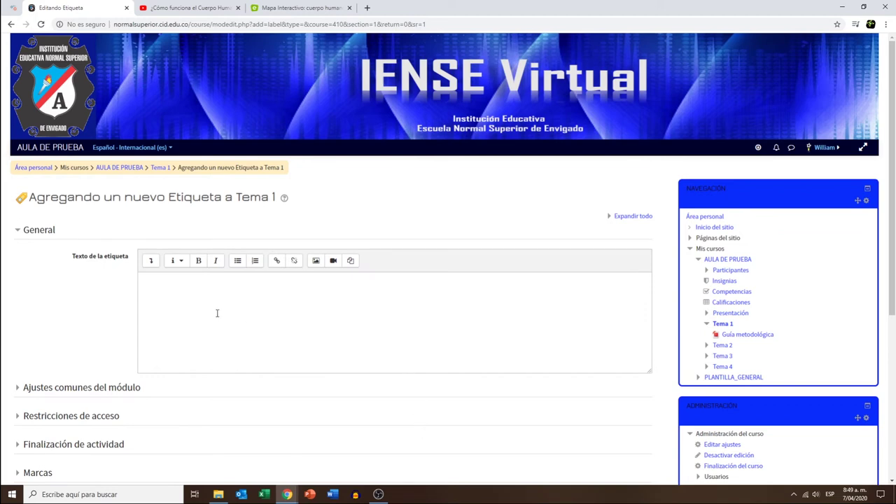
Enter "Mapa interactivo del cuerpo humano" as the label text, format it as Encabezado (medio) and start an empty line below it.
left_click(161, 291)
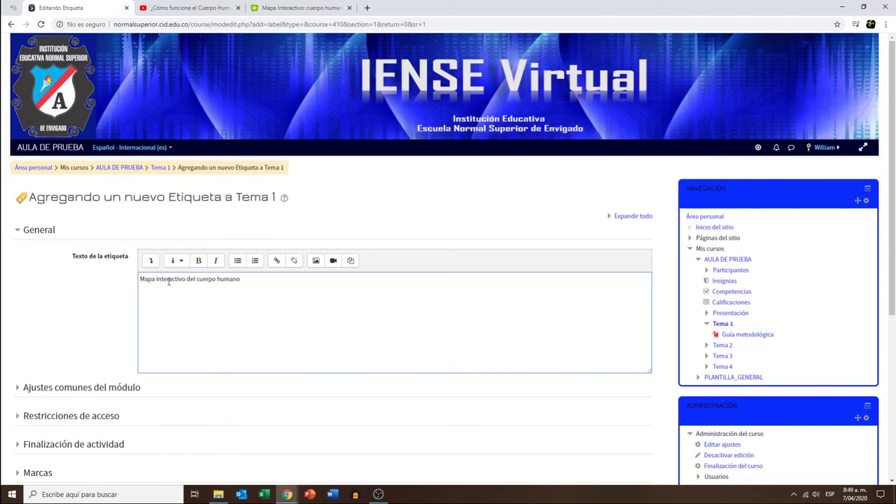
left_click_drag(251, 282, 139, 279)
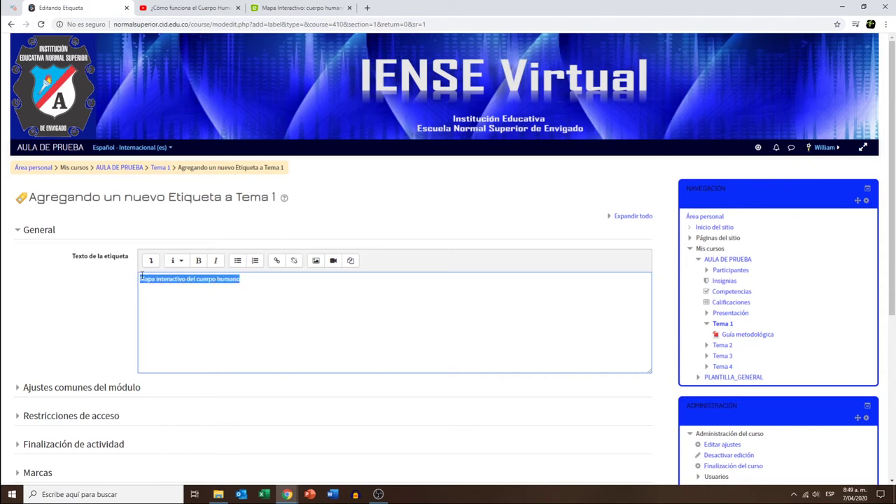
left_click(178, 260)
left_click(196, 281)
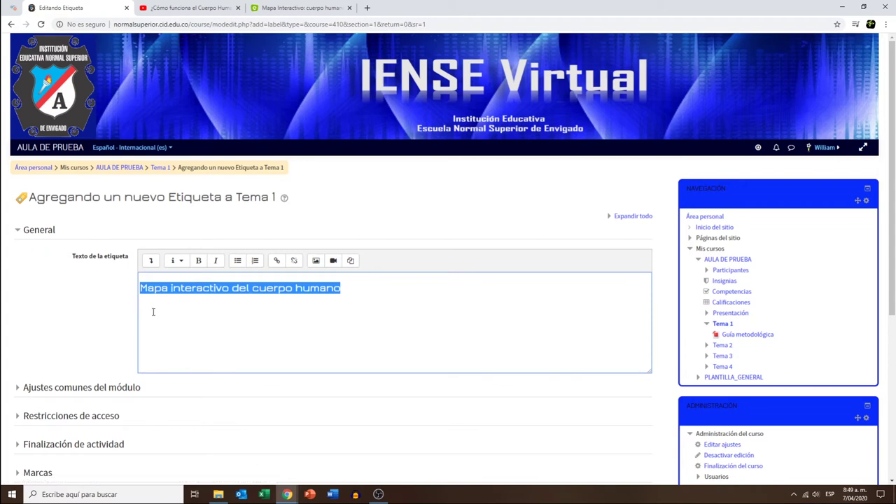
left_click(179, 263)
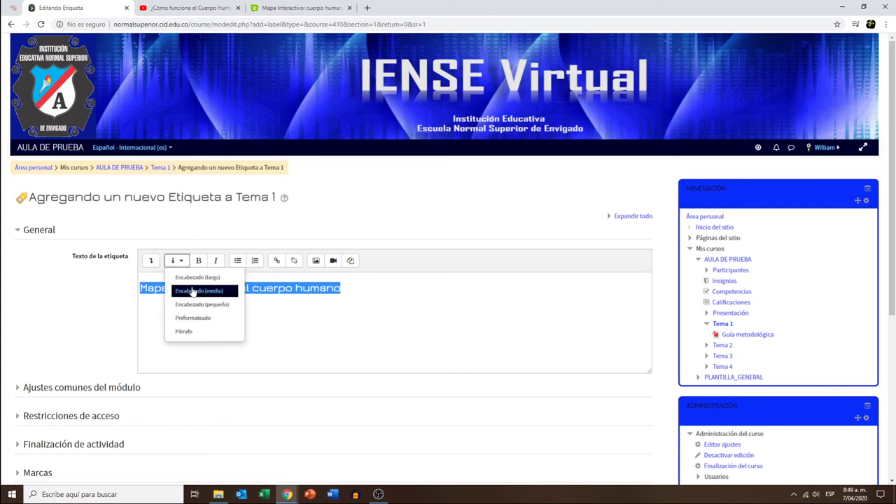
left_click(187, 289)
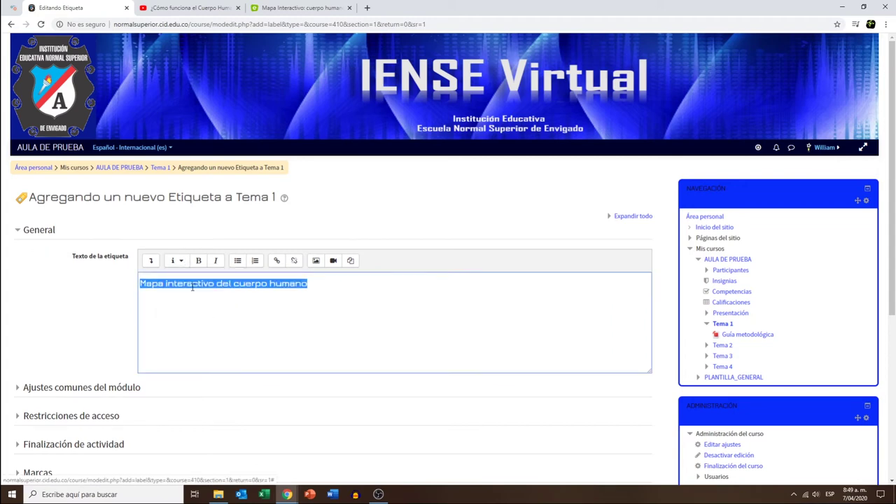
left_click(278, 302)
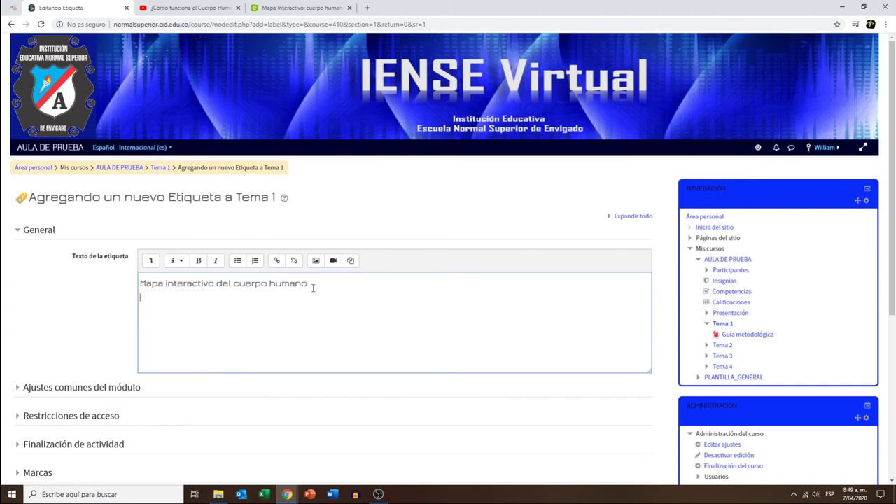
Paste the copied Educaplay iframe code after the heading in the label's HTML source and check the embedded map in the visual editor.
left_click(151, 263)
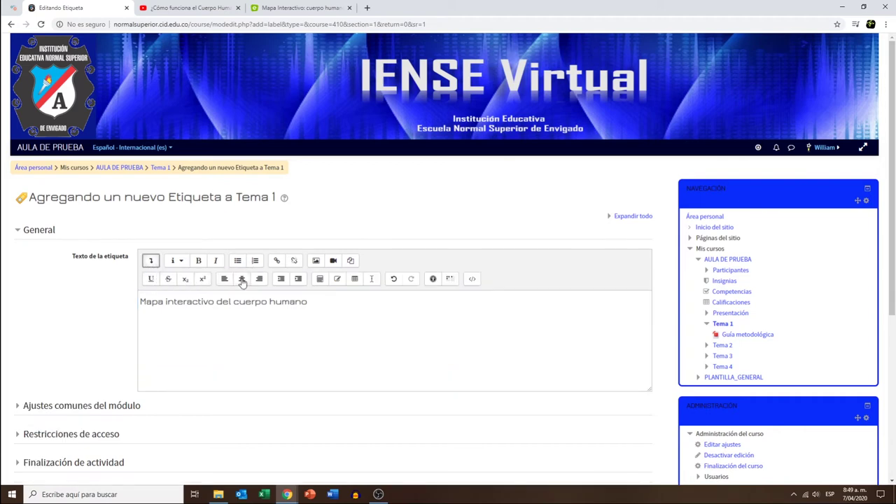
left_click(472, 280)
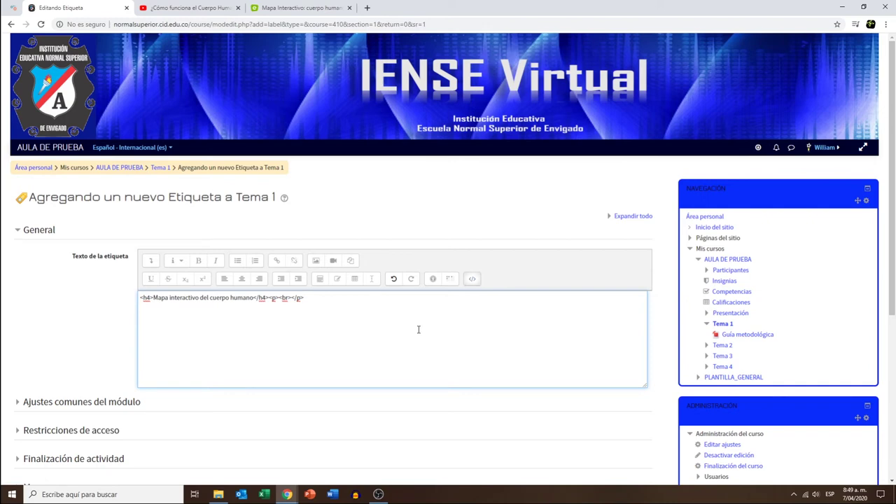
left_click(321, 309)
right_click(307, 300)
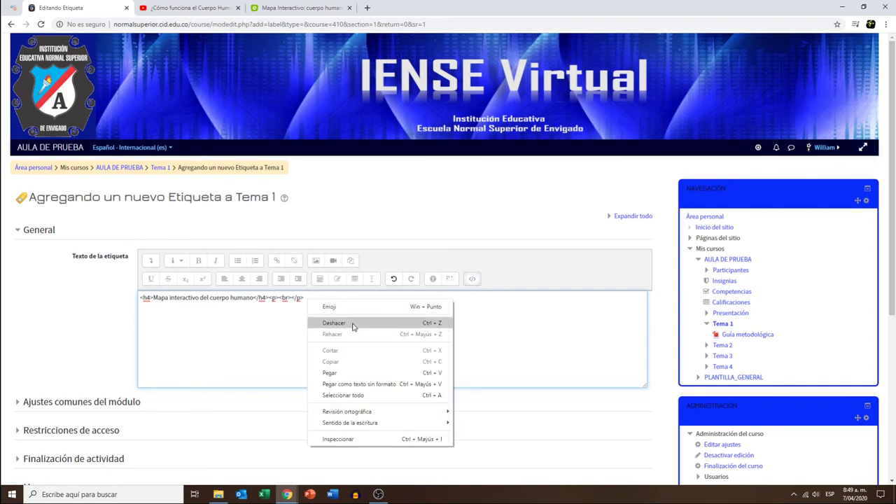
left_click(329, 373)
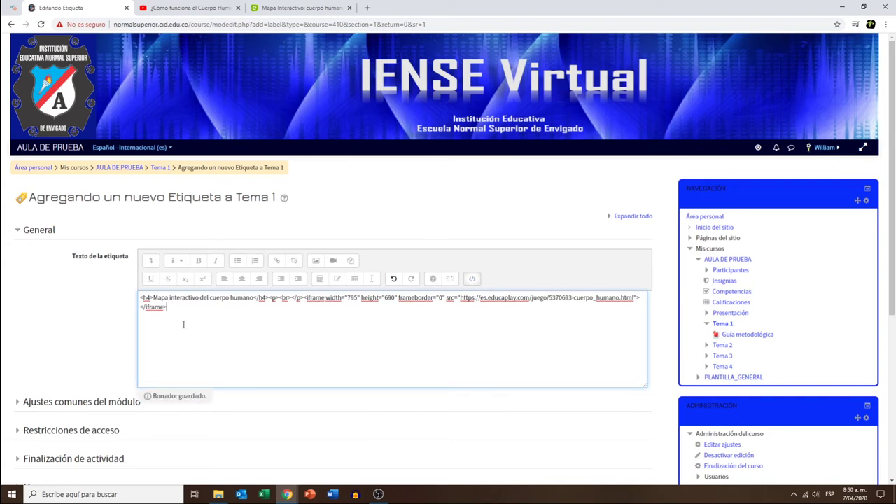
left_click(472, 279)
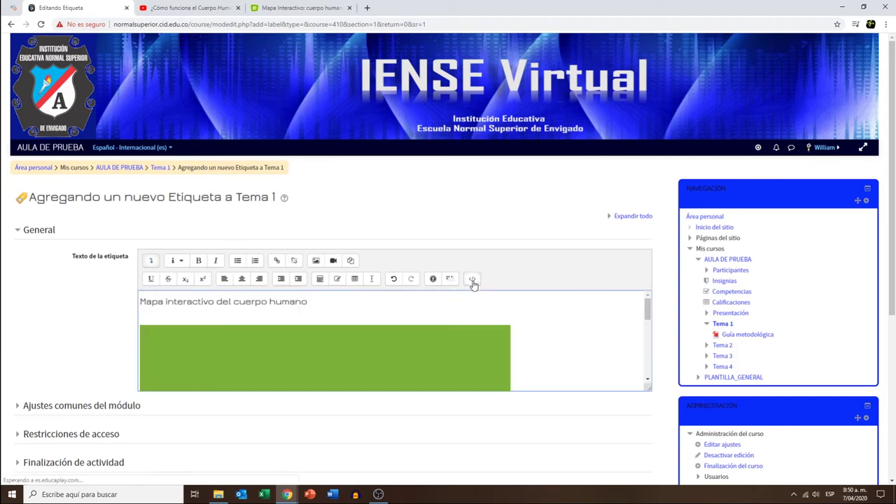
scroll(533, 322, "down", 2)
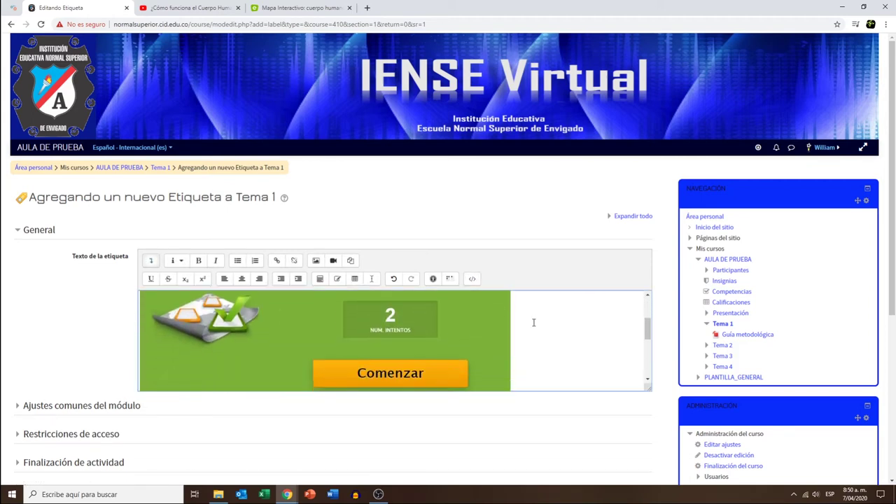
scroll(534, 322, "up", 2)
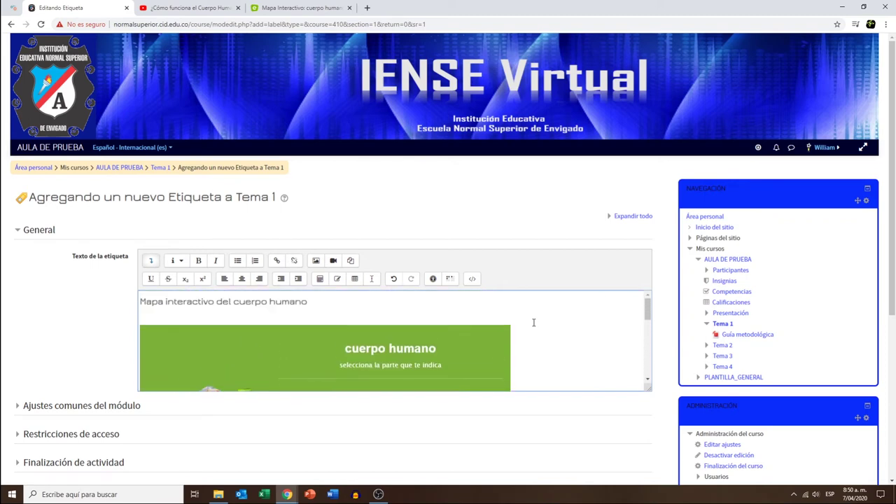
scroll(533, 322, "down", 5)
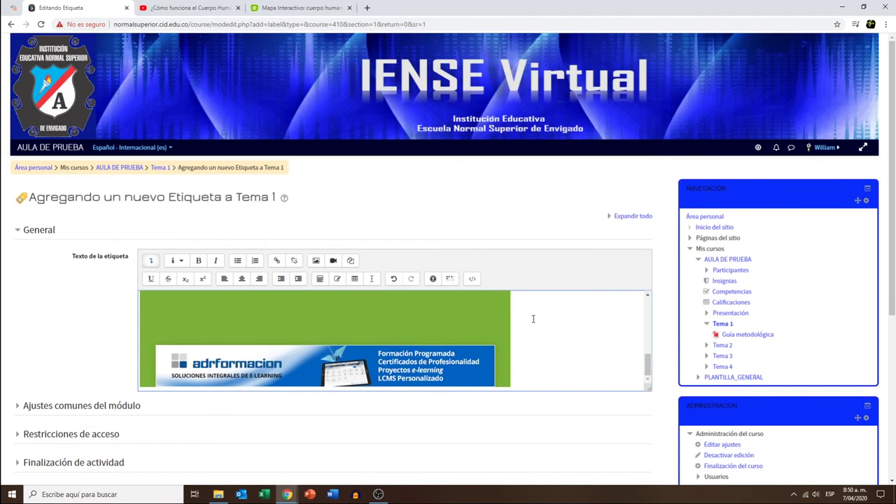
Save the label, return to the course and check the embedded map at the end of Tema 1.
scroll(26, 279, "down", 3)
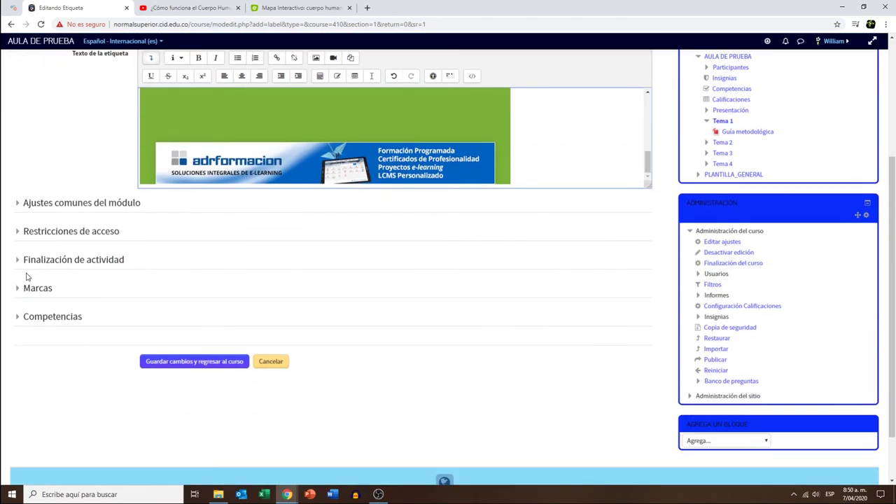
left_click(178, 367)
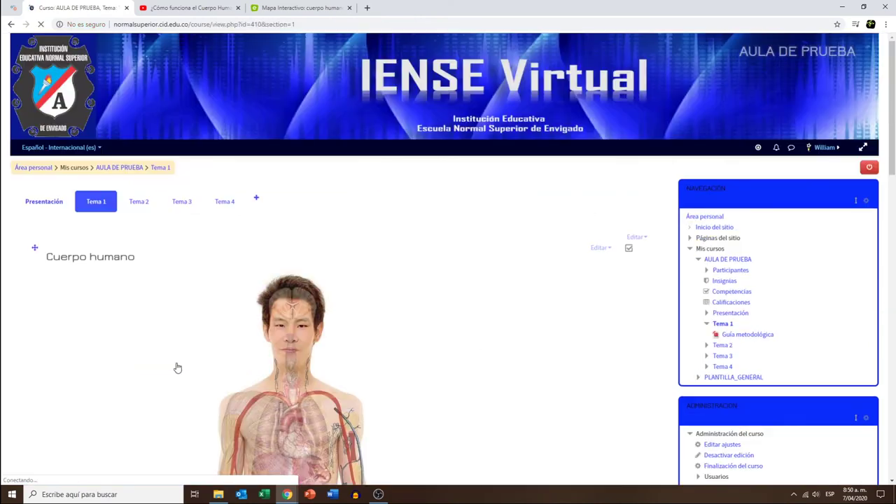
scroll(181, 313, "down", 3)
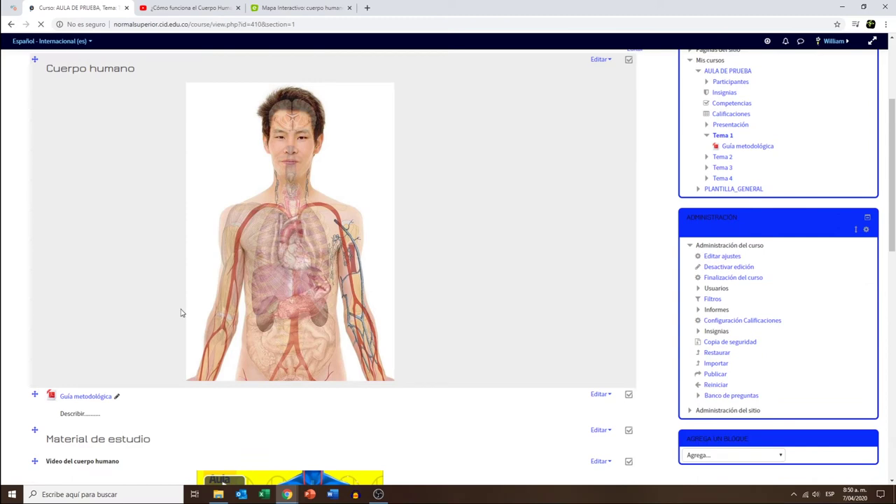
scroll(181, 313, "down", 5)
scroll(188, 309, "down", 2)
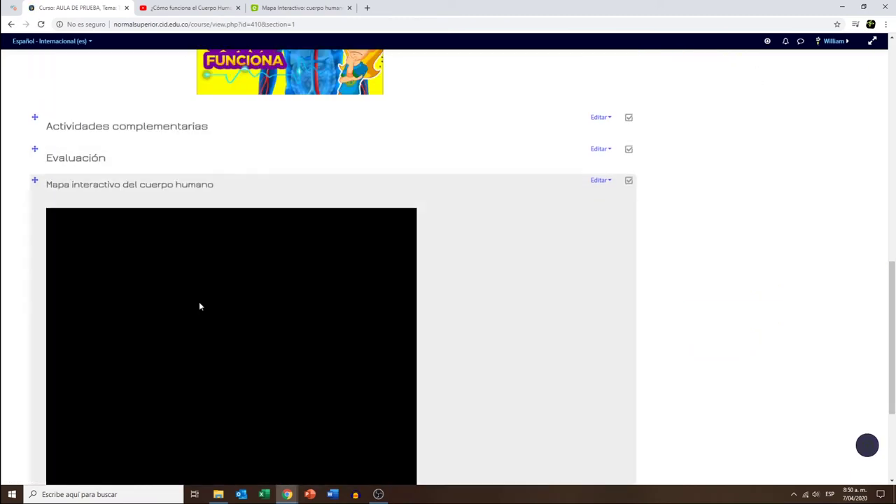
scroll(198, 305, "down", 1)
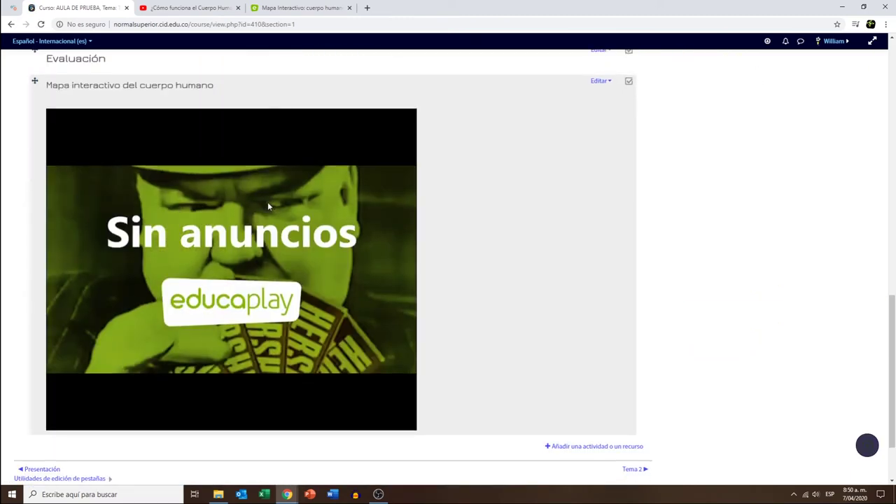
scroll(267, 206, "down", 1)
scroll(431, 252, "down", 1)
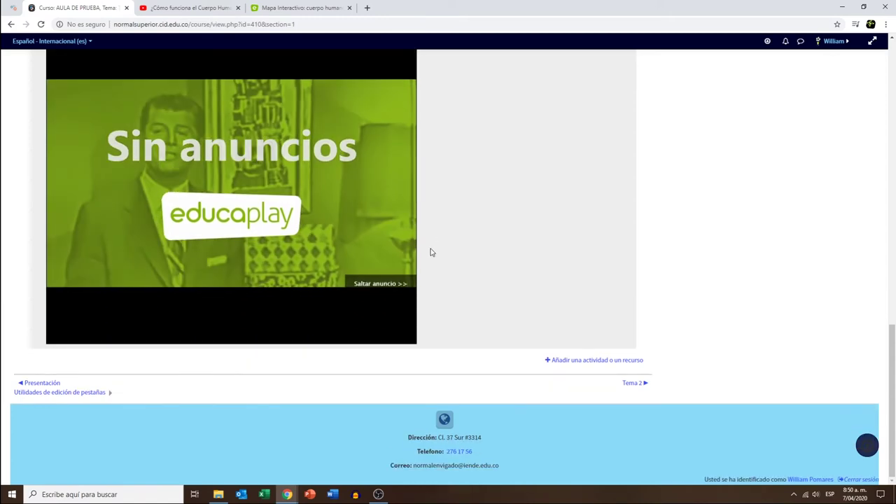
scroll(448, 261, "up", 3)
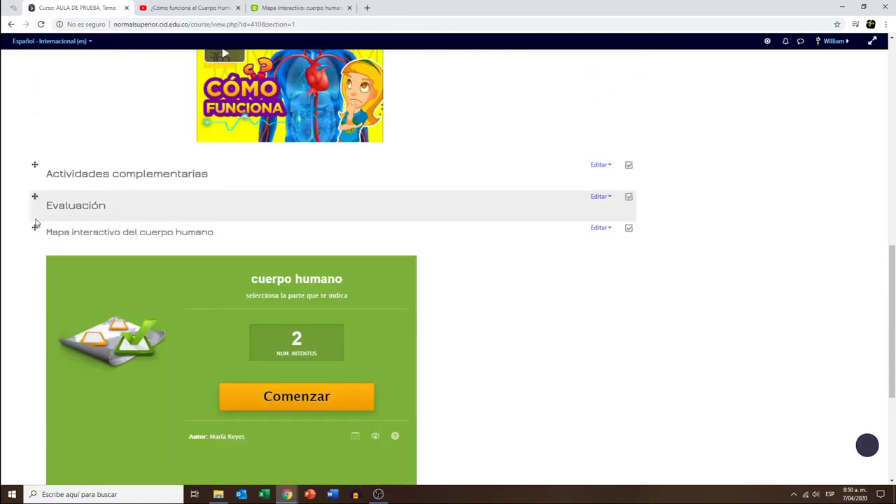
Rearrange the labels so that Mapa interactivo del cuerpo humano sits between Actividades complementarias and Evaluación.
left_click_drag(33, 227, 40, 193)
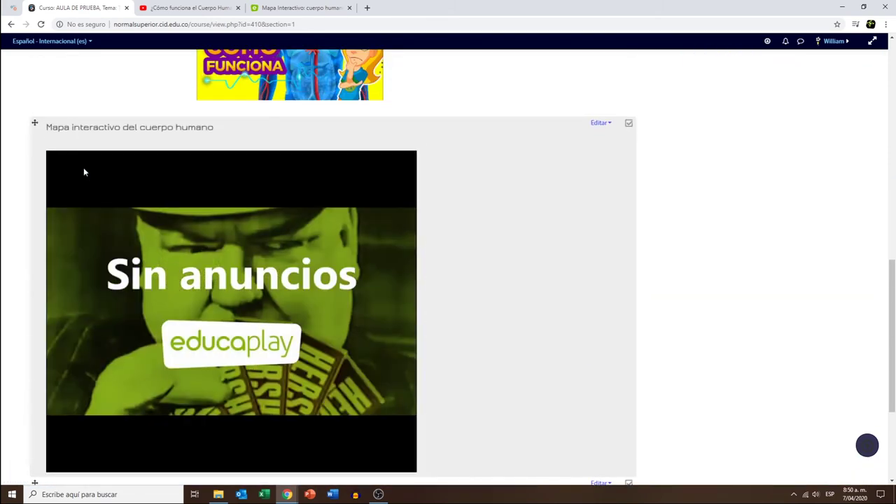
scroll(84, 173, "down", 1)
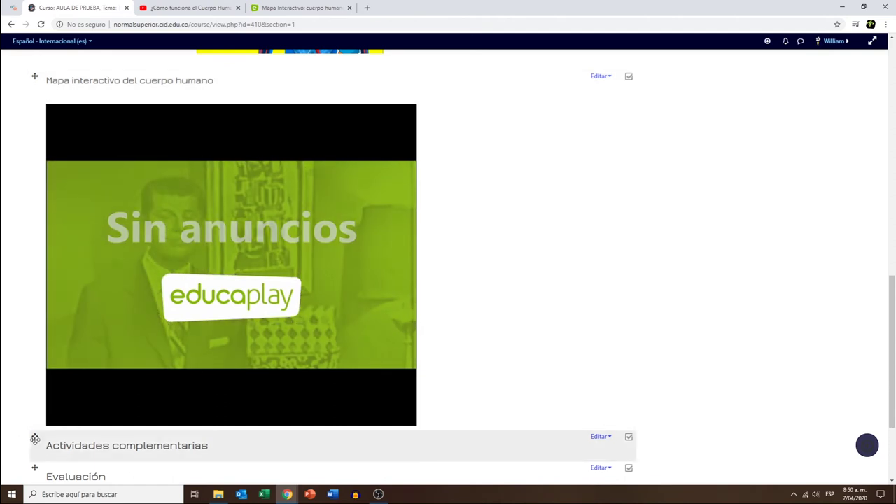
left_click_drag(34, 436, 32, 84)
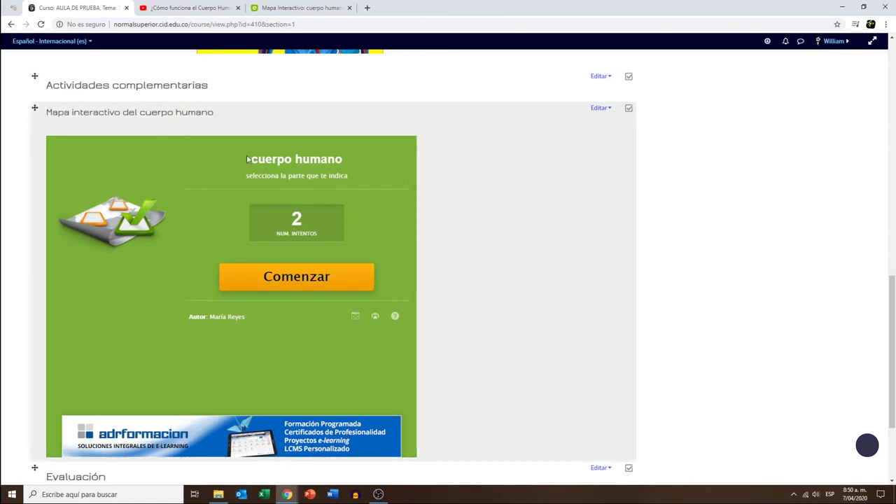
scroll(336, 242, "down", 2)
scroll(335, 242, "up", 1)
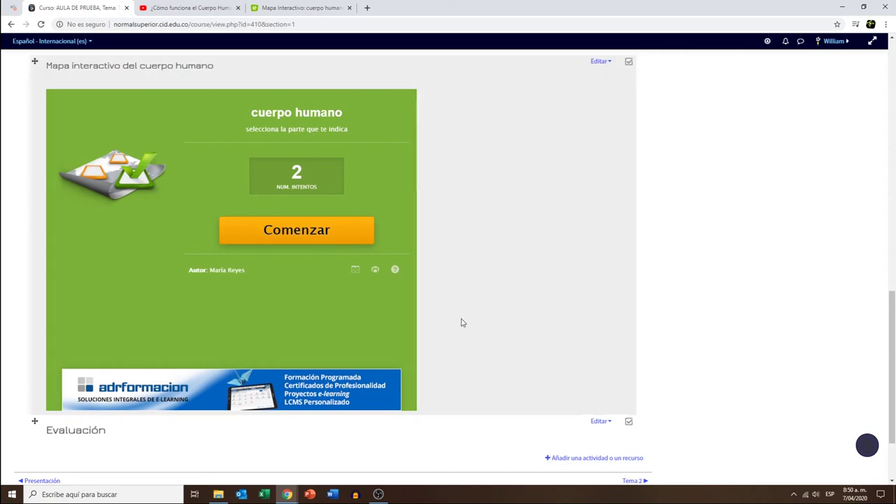
Review the order of the Tema 1 contents, from the guide and video to the interactive map and Evaluación.
scroll(748, 314, "up", 4)
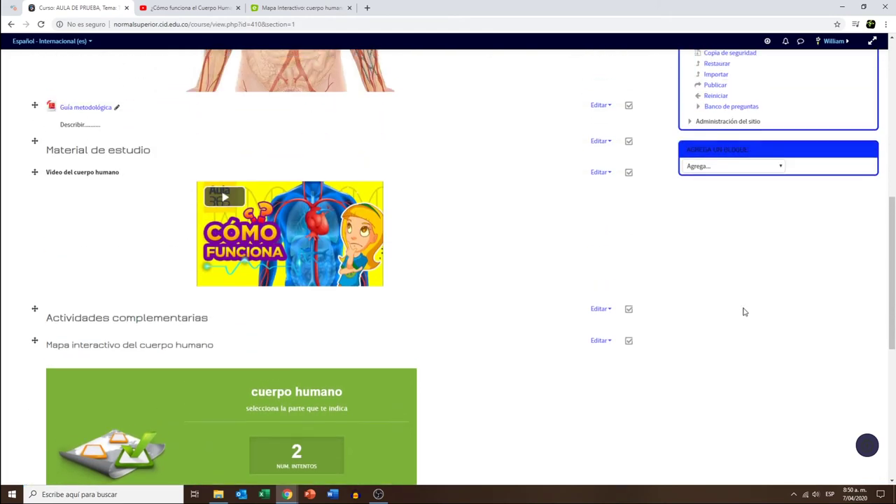
scroll(700, 329, "up", 1)
scroll(650, 350, "up", 3)
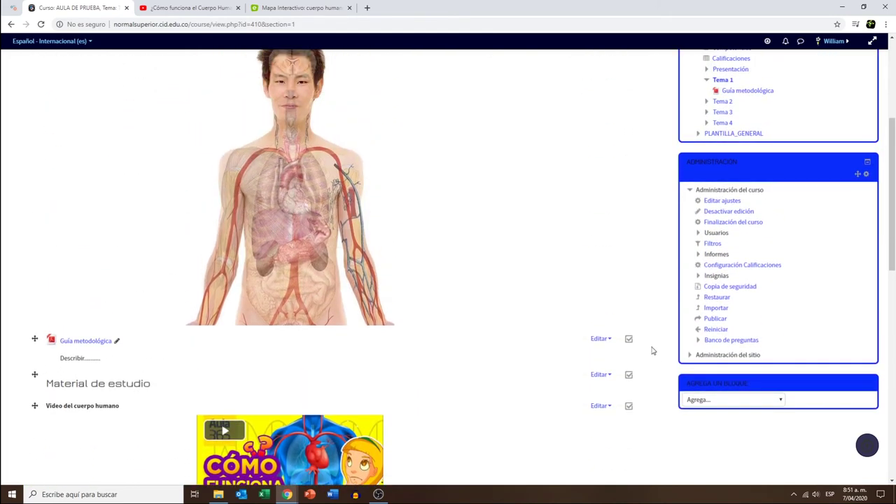
scroll(647, 342, "down", 4)
scroll(647, 341, "down", 5)
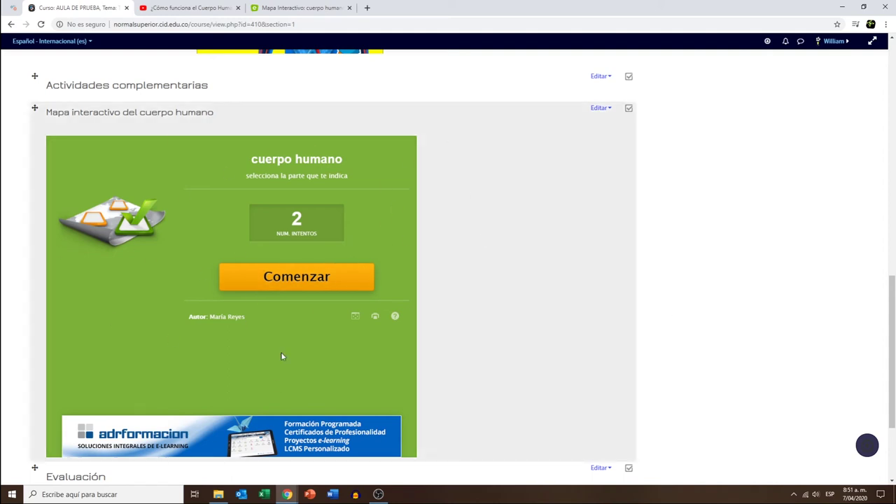
scroll(676, 282, "down", 1)
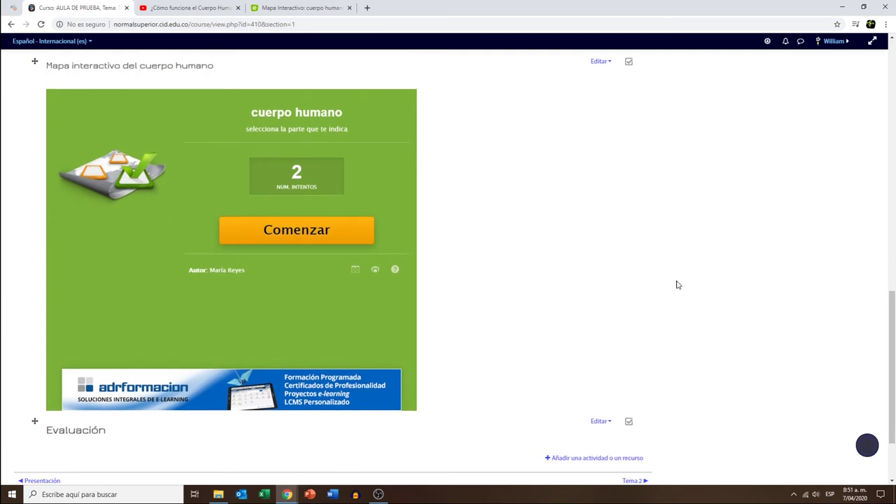
scroll(676, 283, "down", 1)
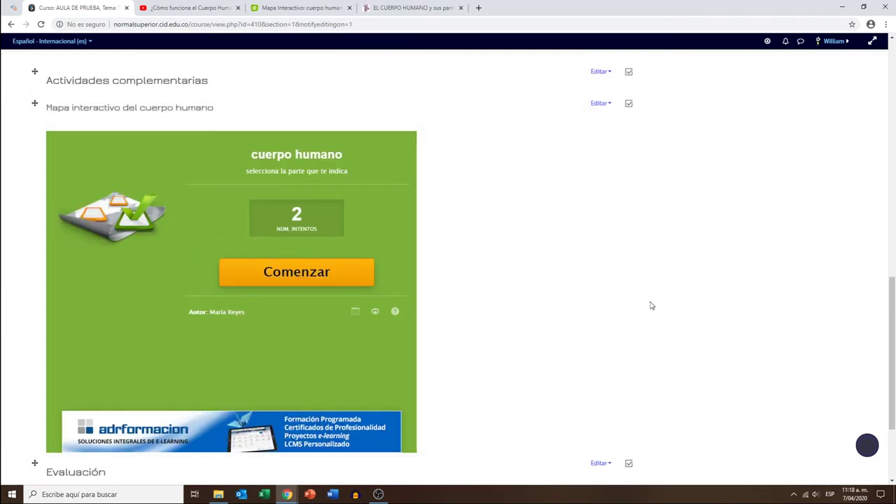
scroll(650, 303, "down", 3)
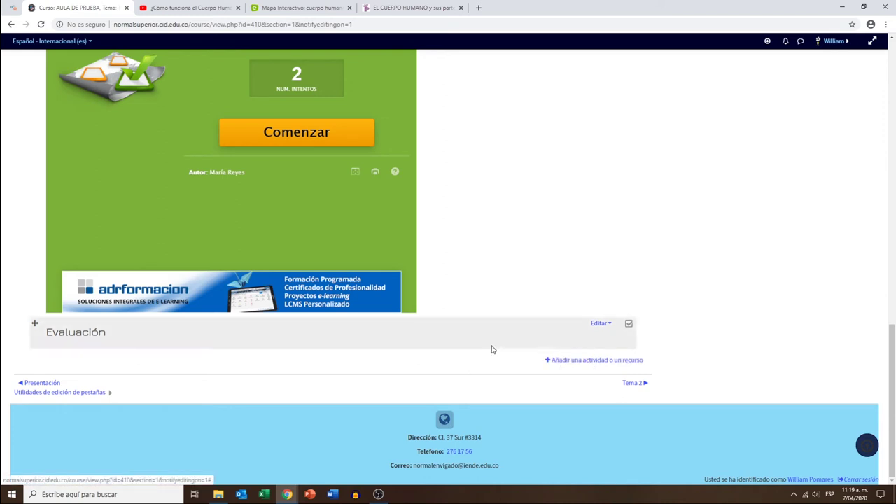
scroll(493, 350, "up", 2)
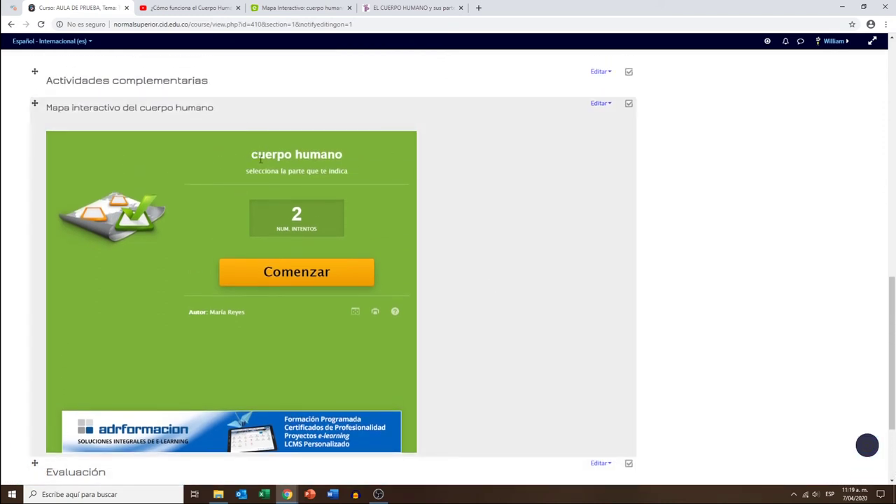
scroll(456, 234, "up", 2)
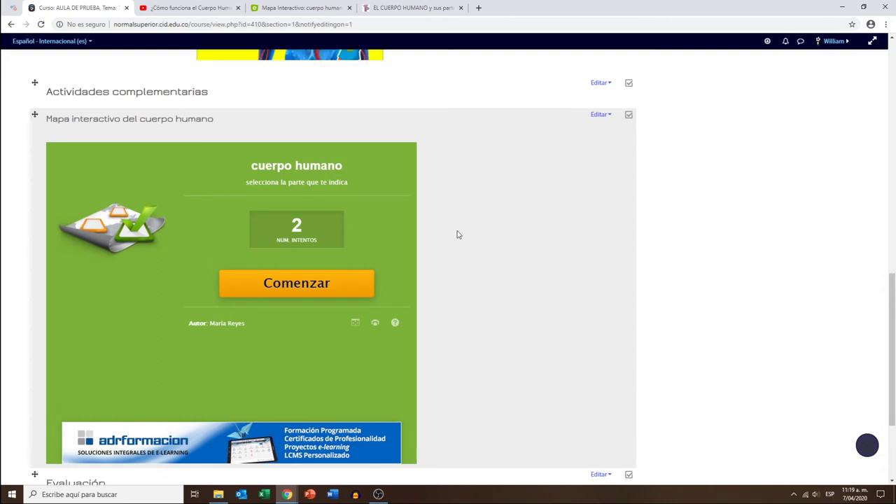
Add a new URL resource to Tema 1, below the Evaluación label.
scroll(456, 234, "down", 5)
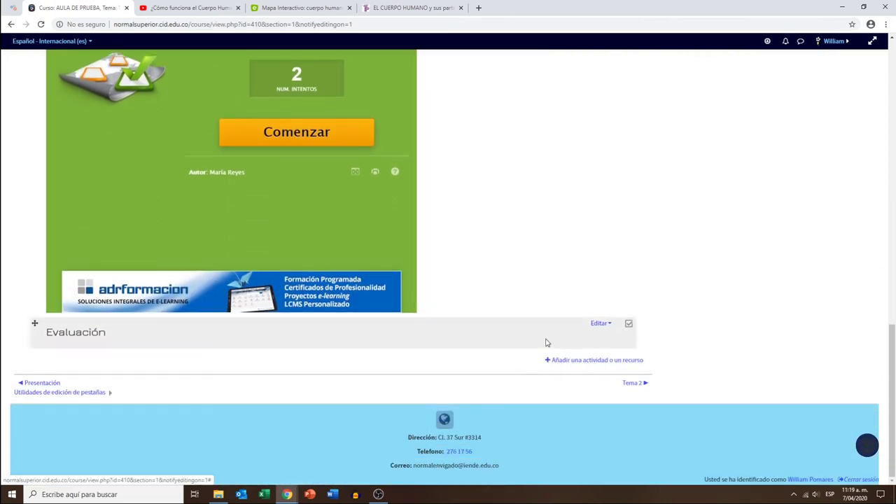
left_click(589, 362)
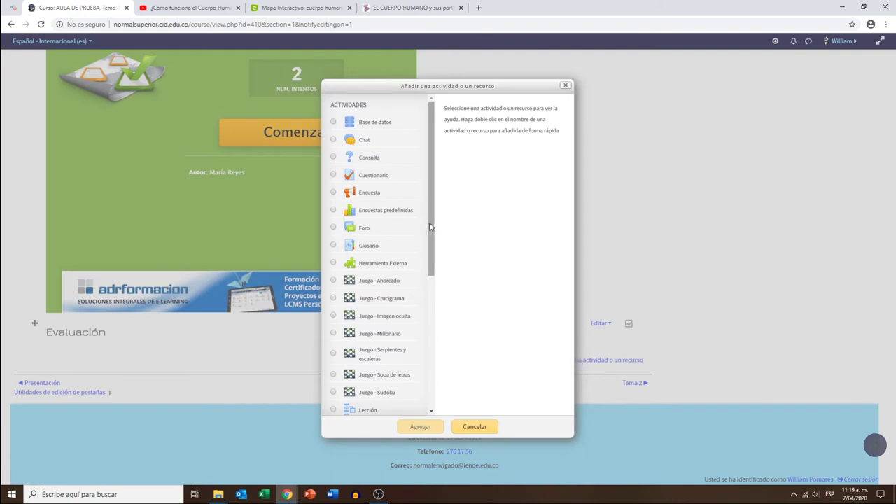
left_click_drag(430, 208, 430, 358)
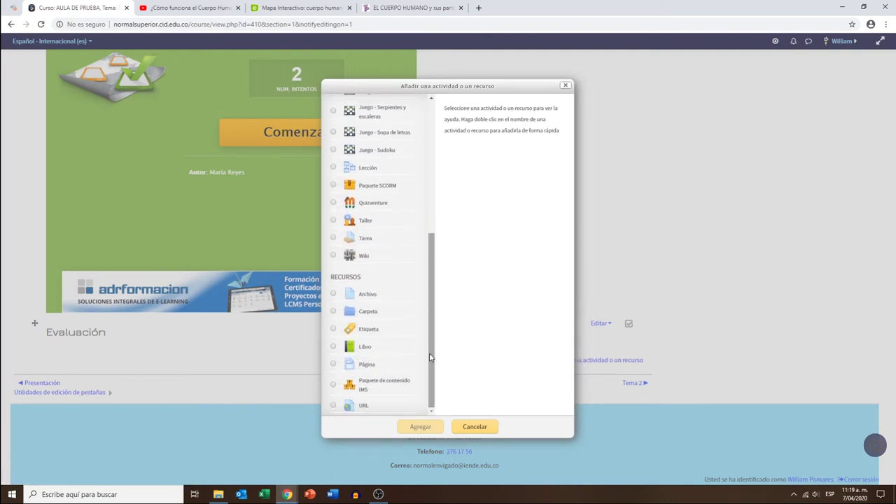
left_click(360, 409)
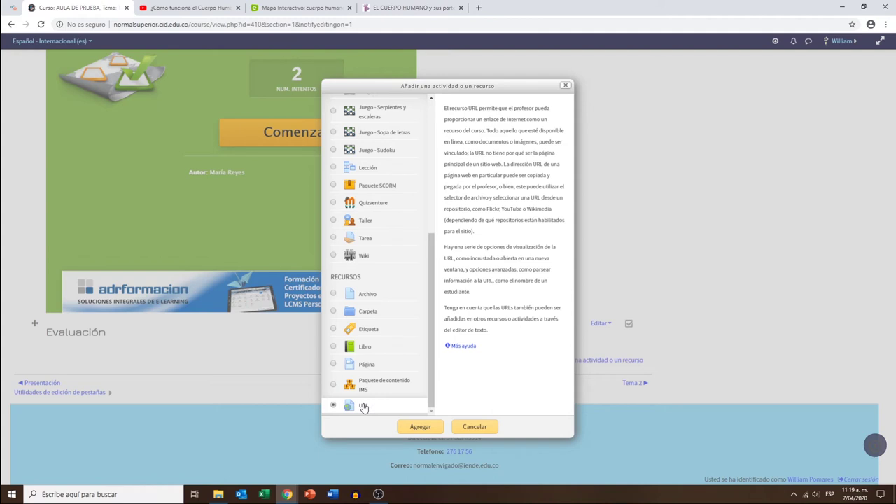
left_click(420, 429)
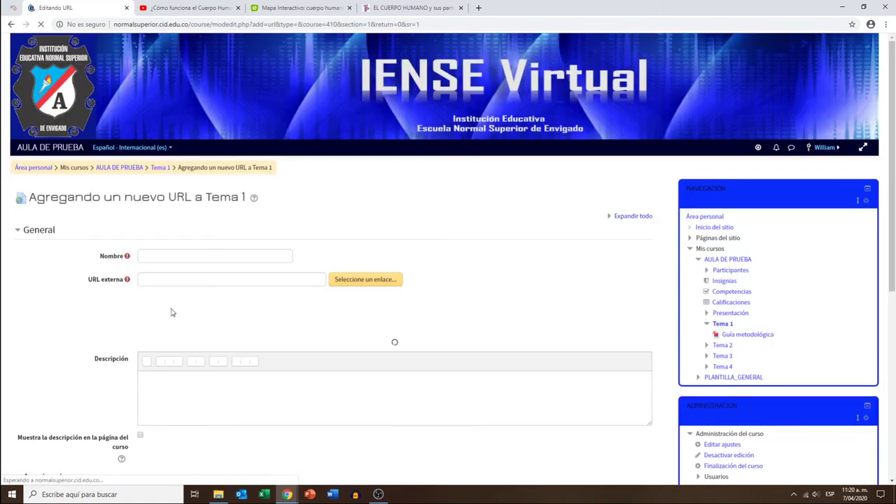
Name the URL resource "Documento web - Evaluación", correcting the spelling of the last word.
left_click(149, 257)
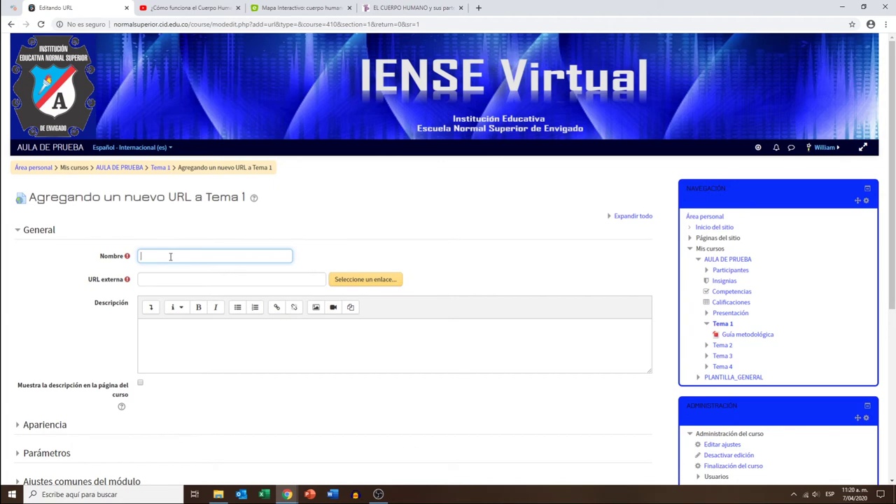
type("Documento web - Evalauación")
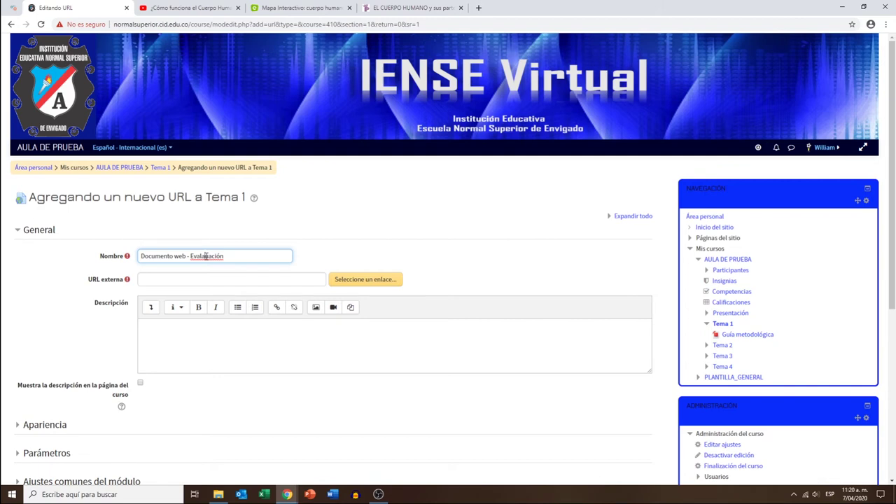
left_click(205, 257)
key("BackSpace")
key("Right")
type("a")
Copy the address of the open pequeocio.com human body article and paste it as the resource's external URL.
left_click(175, 280)
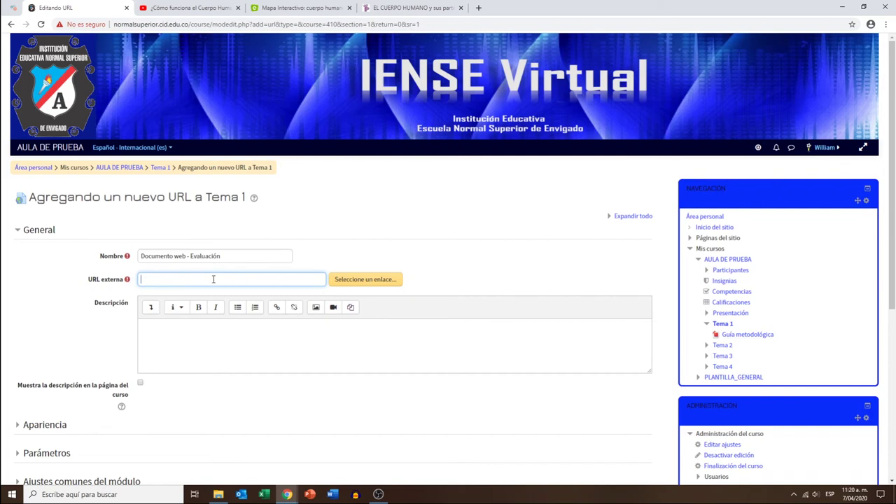
left_click(388, 8)
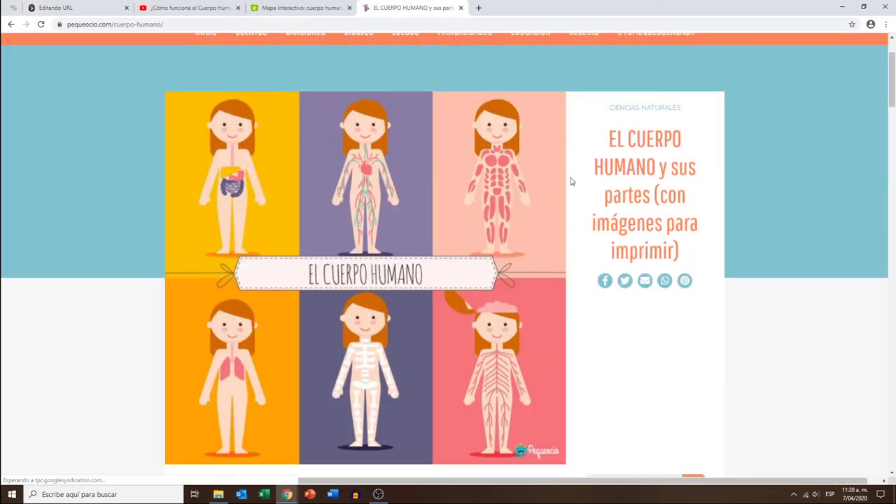
scroll(521, 169, "down", 3)
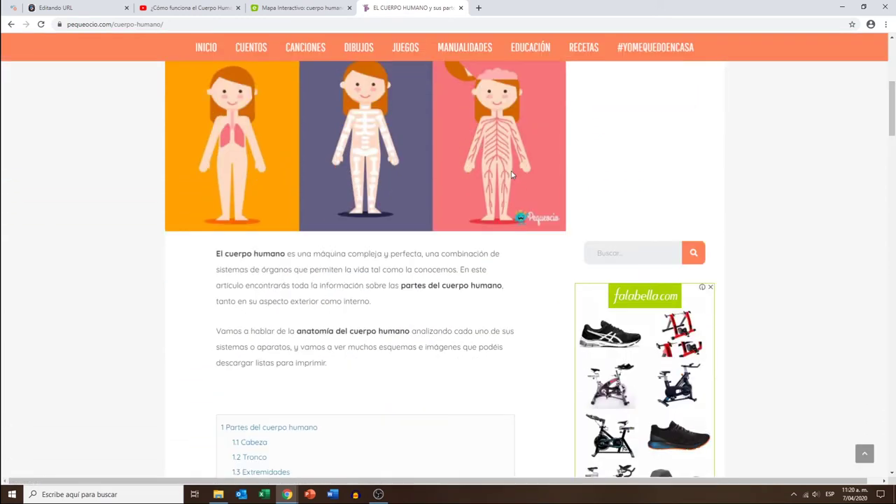
scroll(511, 175, "down", 1)
scroll(402, 214, "up", 5)
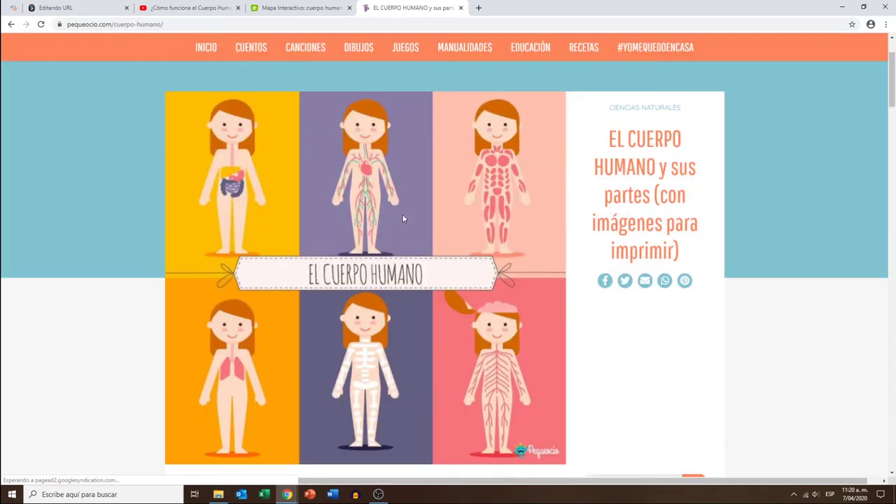
left_click(173, 23)
key("ctrl+c")
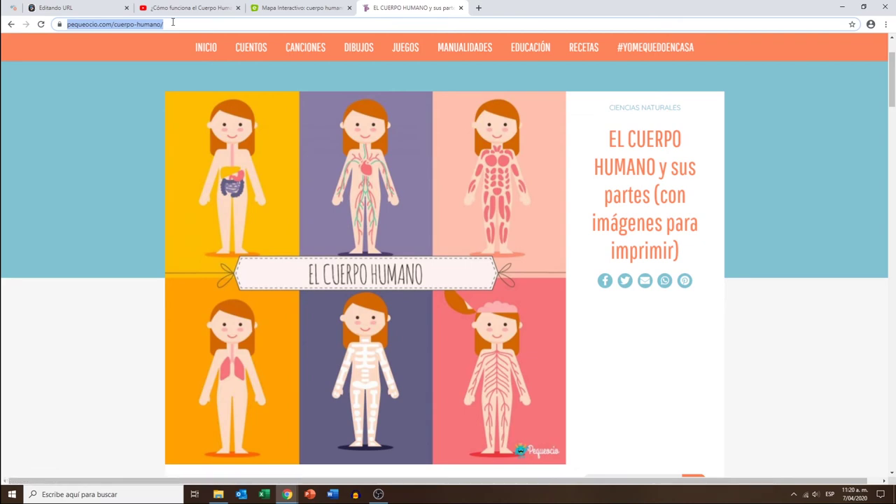
left_click(96, 8)
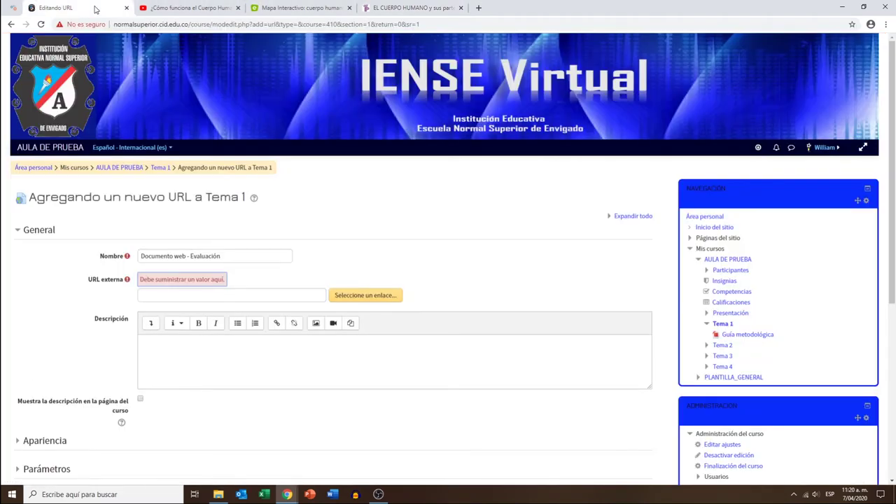
left_click(154, 295)
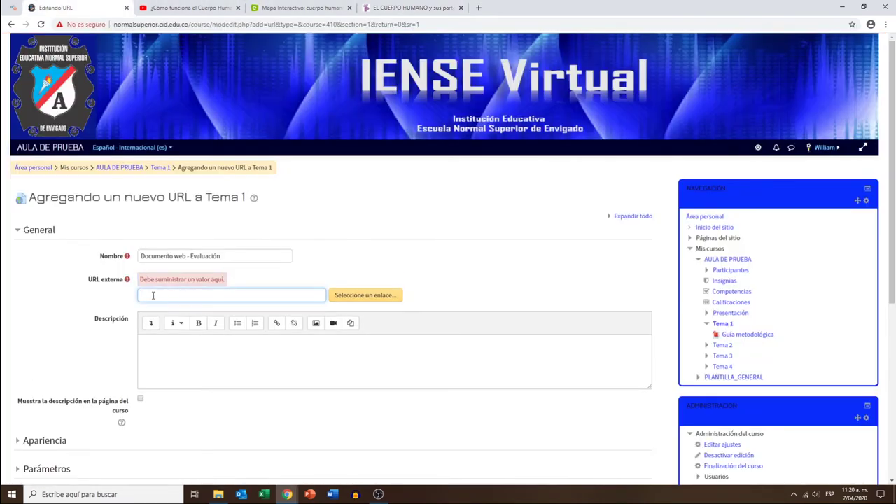
key("ctrl+v")
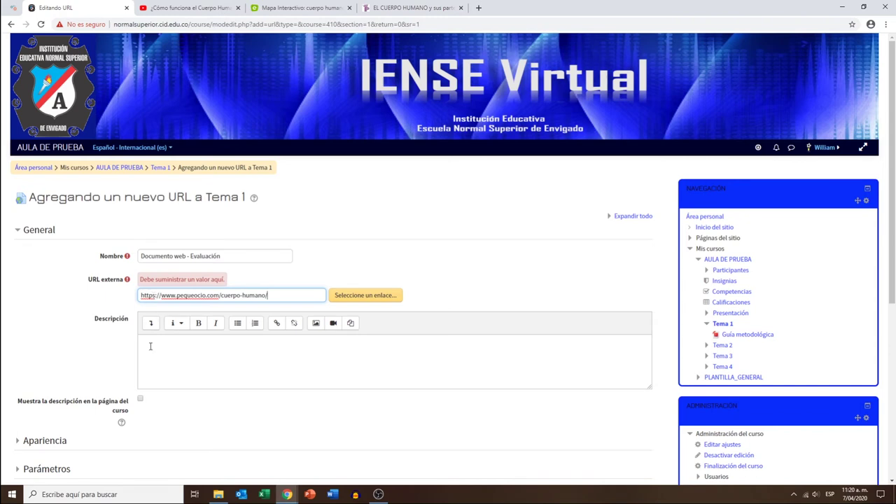
Enter "Realizar un resumen del documento web..." as the description and have it shown on the course page.
left_click(150, 347)
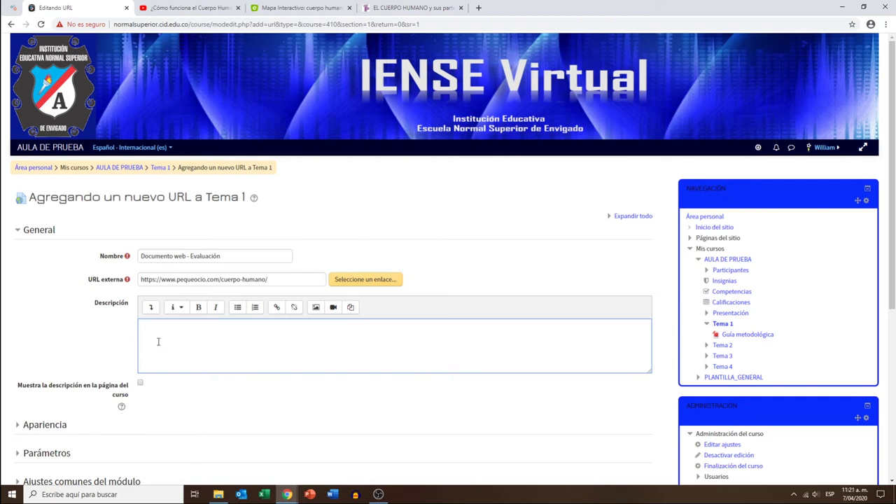
type("Realizar un resume")
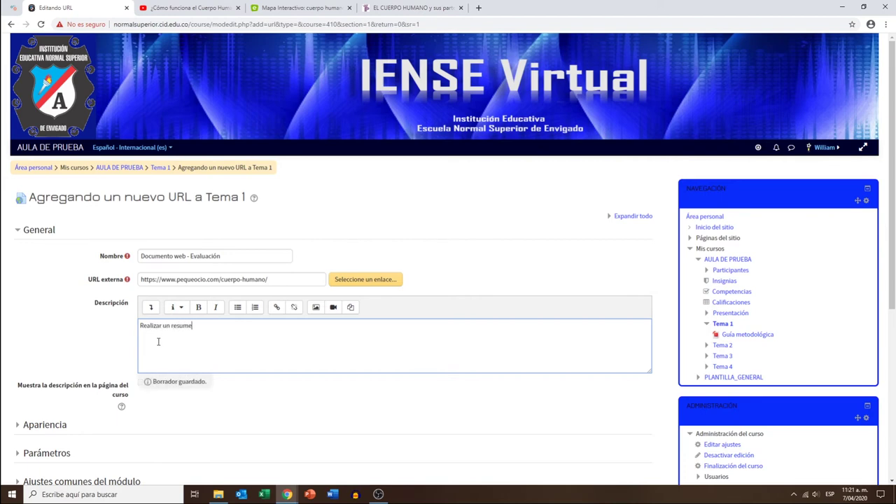
type("n del d")
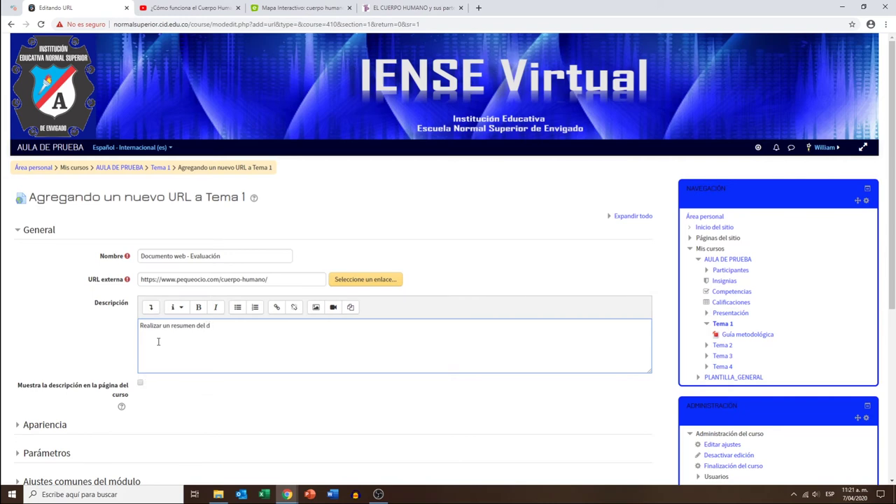
type("ocumento web...")
left_click(141, 385)
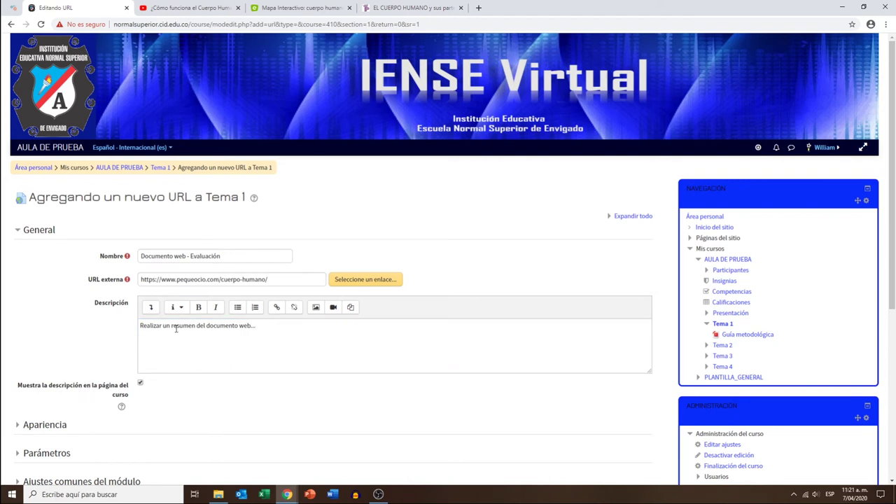
Set the URL resource to display En ventana emergente, and reopen its display options.
scroll(185, 352, "down", 2)
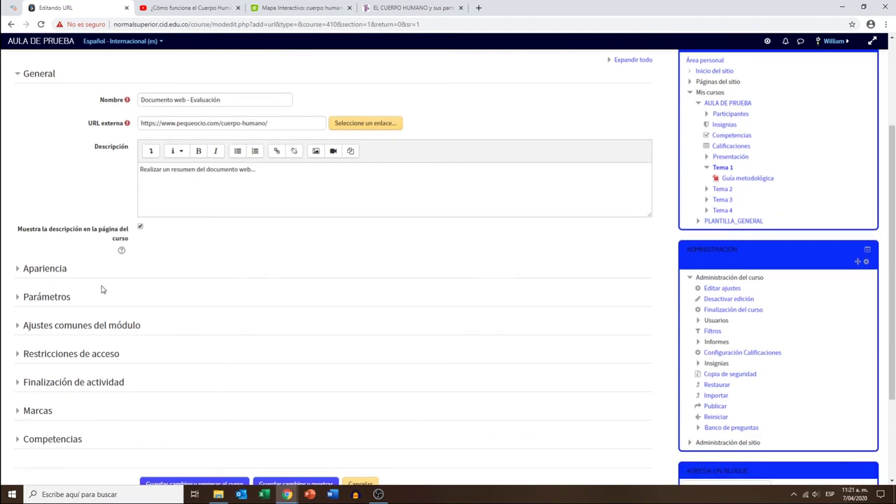
left_click(49, 271)
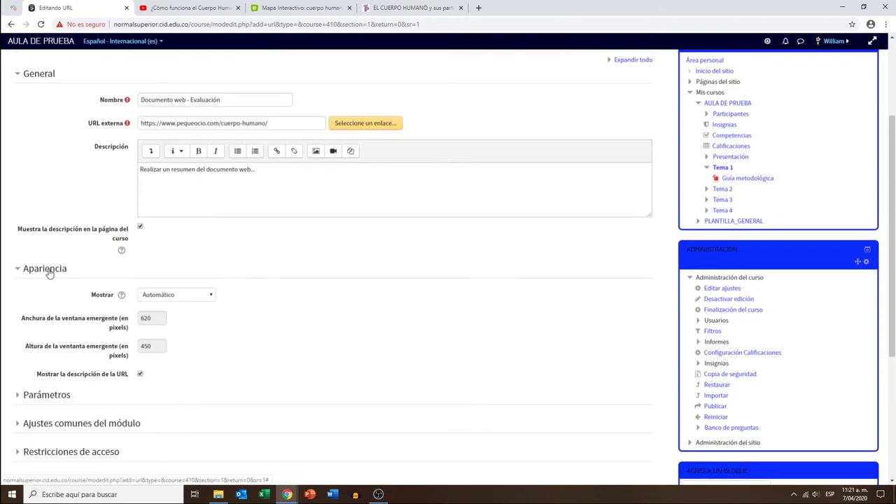
left_click(209, 298)
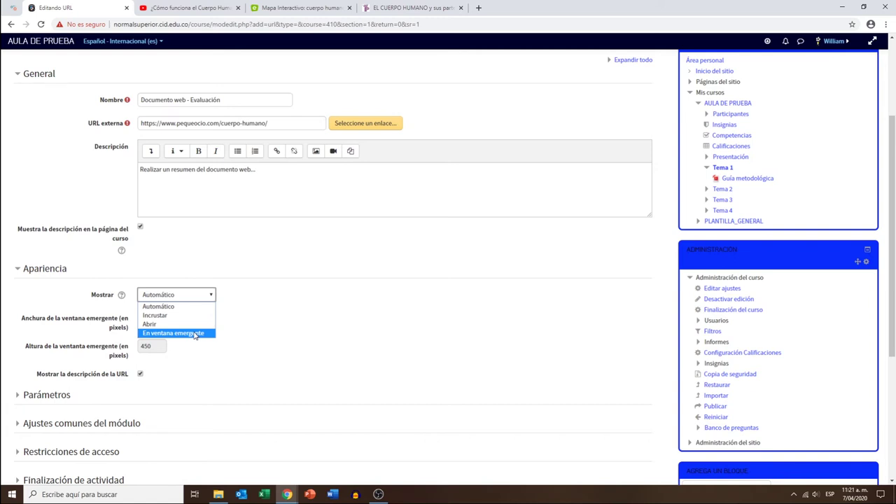
left_click(195, 335)
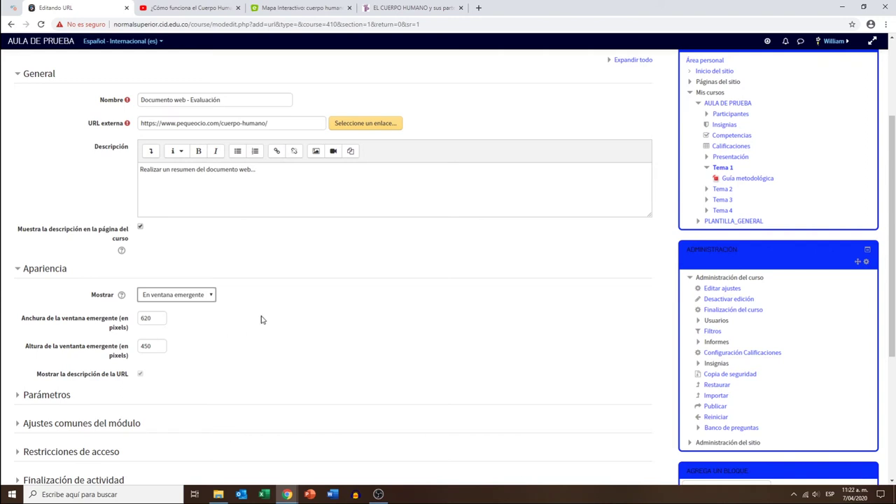
scroll(260, 319, "down", 1)
scroll(260, 319, "down", 3)
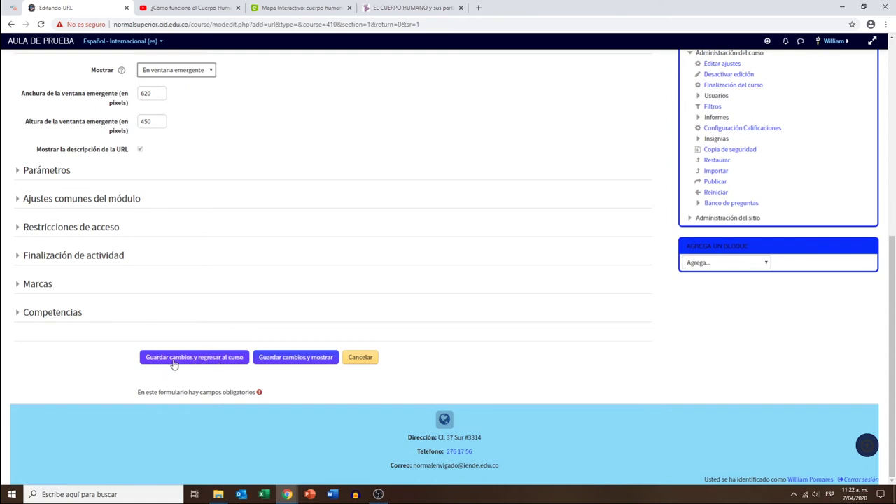
left_click(212, 72)
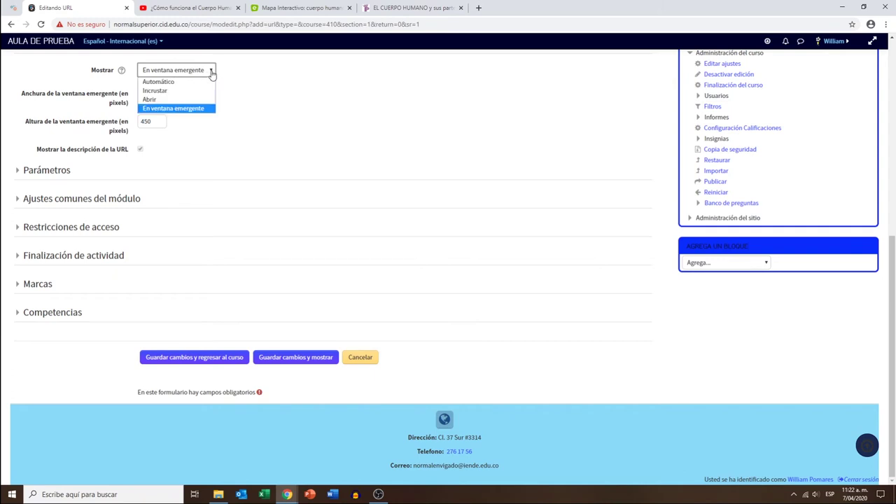
Set the URL resource to display En ventana emergente, then save the changes and return to the course.
left_click(211, 73)
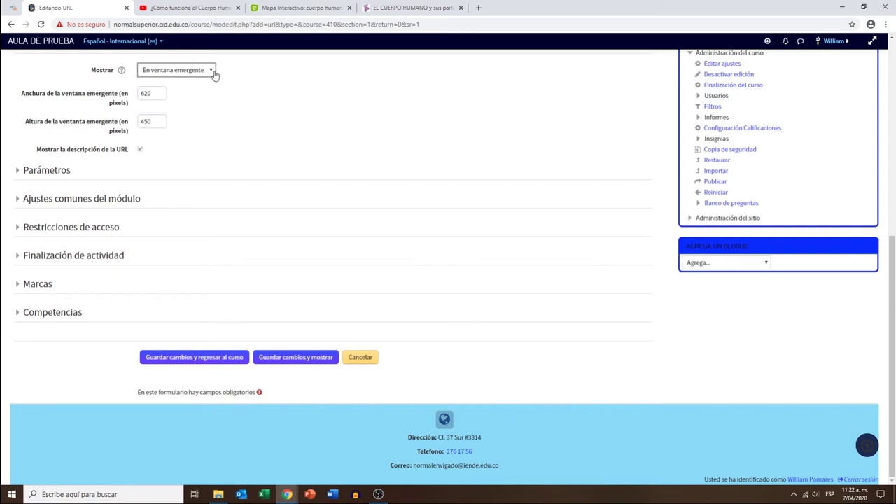
left_click(213, 74)
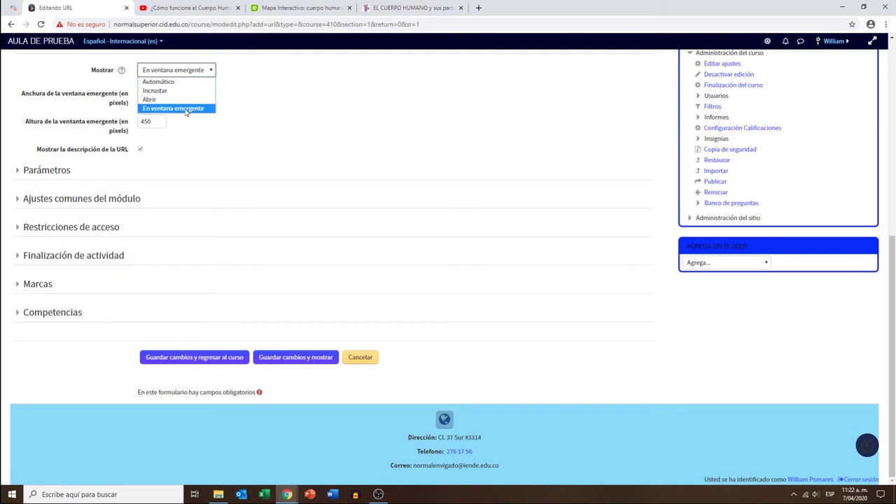
left_click(192, 83)
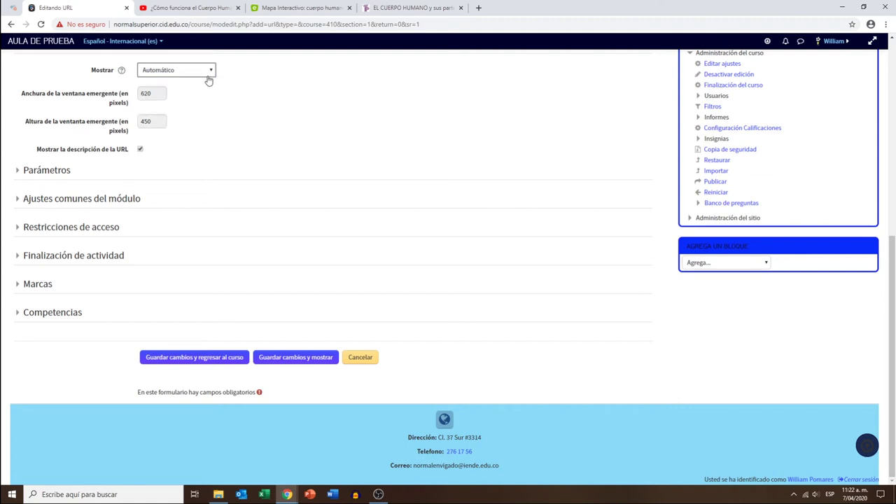
left_click(210, 71)
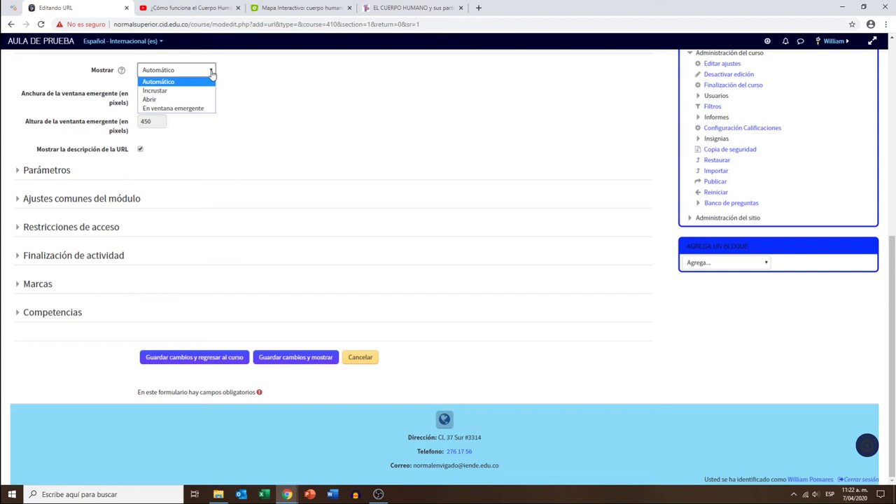
left_click(199, 110)
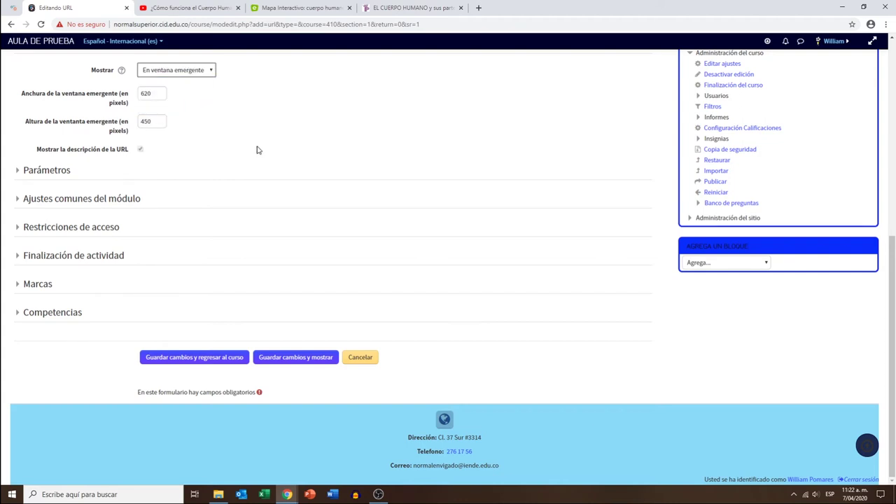
left_click(209, 361)
left_click(208, 361)
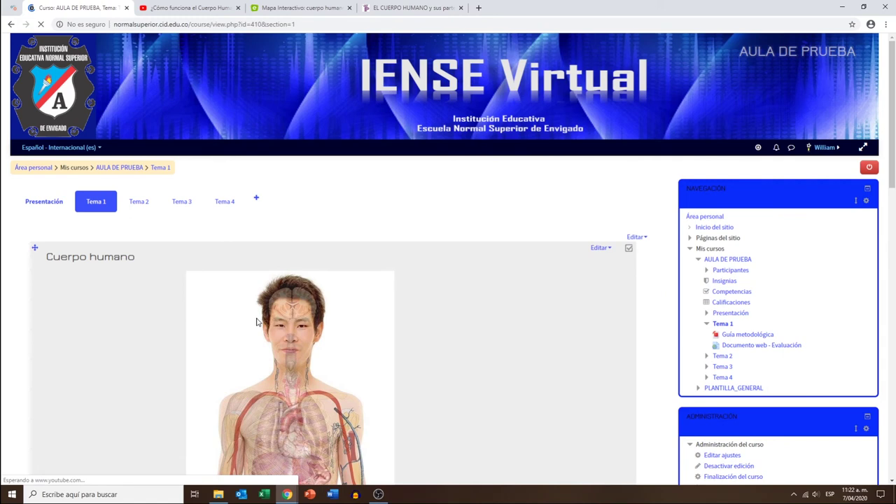
Open the Documento web - Evaluación link to check its pop-up window at full and reduced size, then close it.
scroll(248, 322, "down", 8)
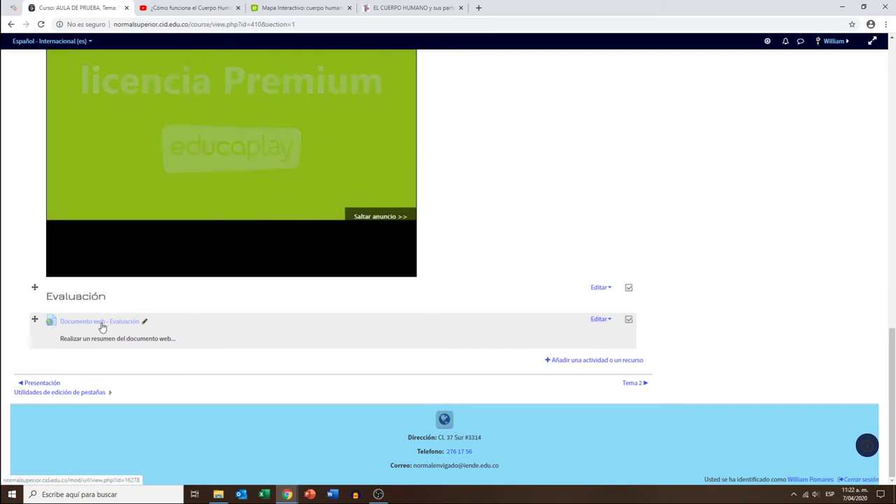
left_click(103, 323)
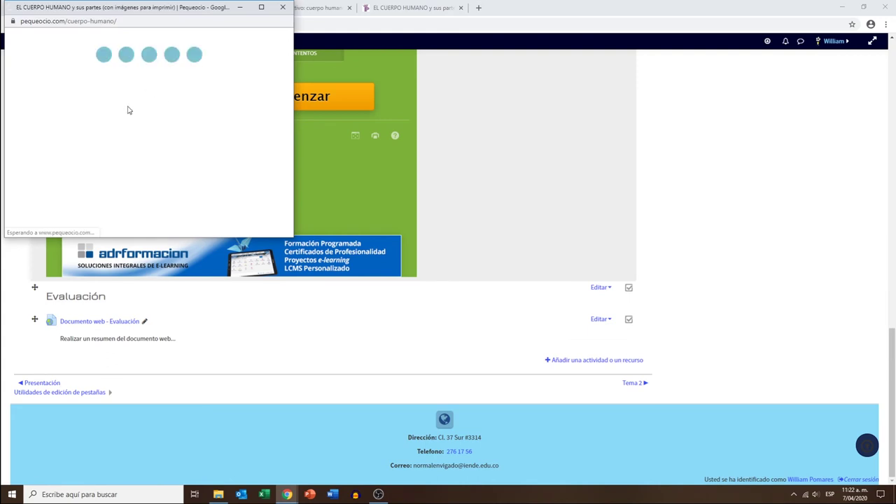
scroll(196, 122, "down", 5)
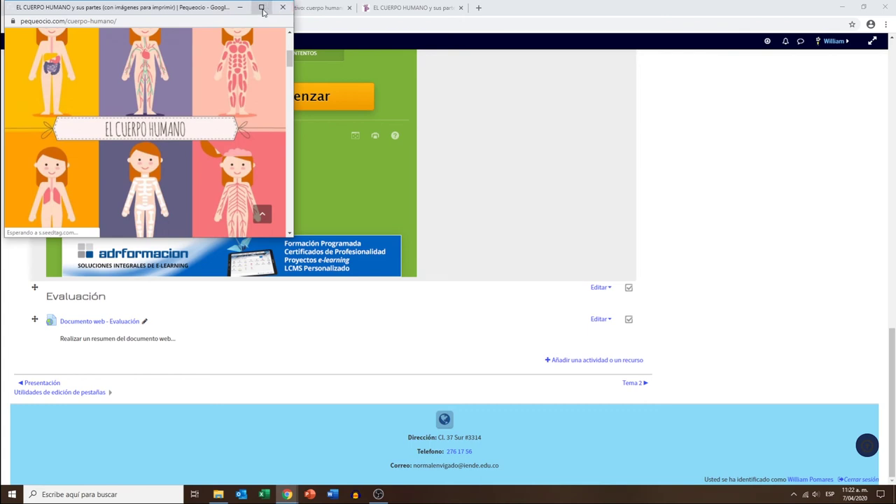
left_click(261, 9)
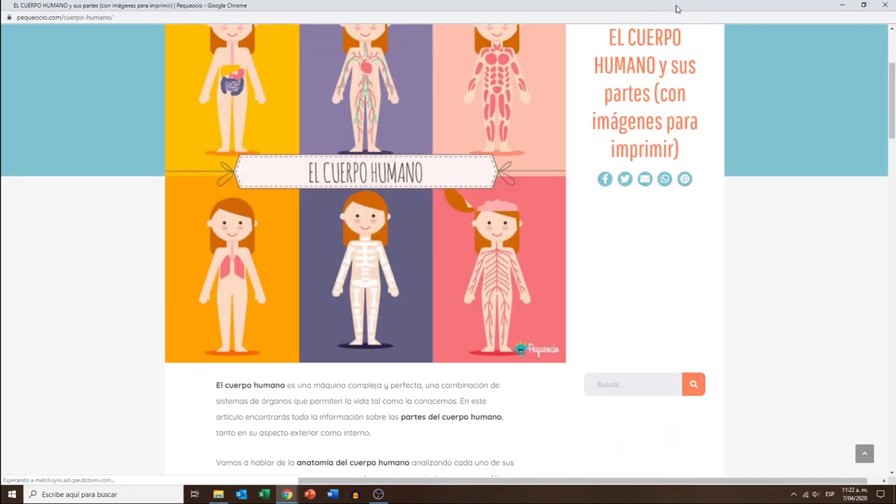
double_click(676, 8)
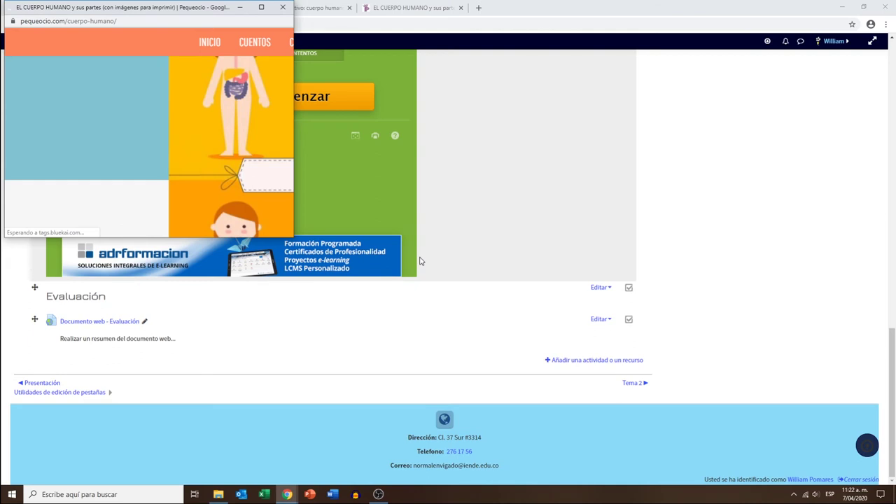
left_click(284, 8)
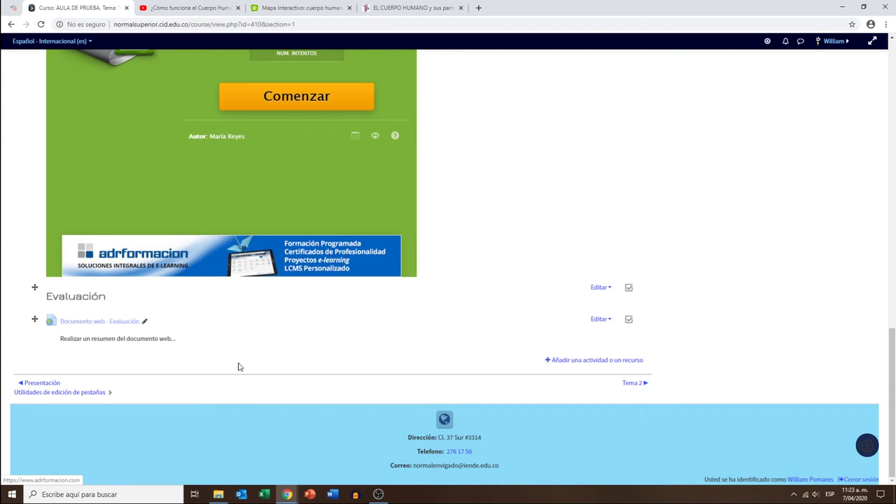
Add a new Tarea activity to Tema 1.
left_click(583, 364)
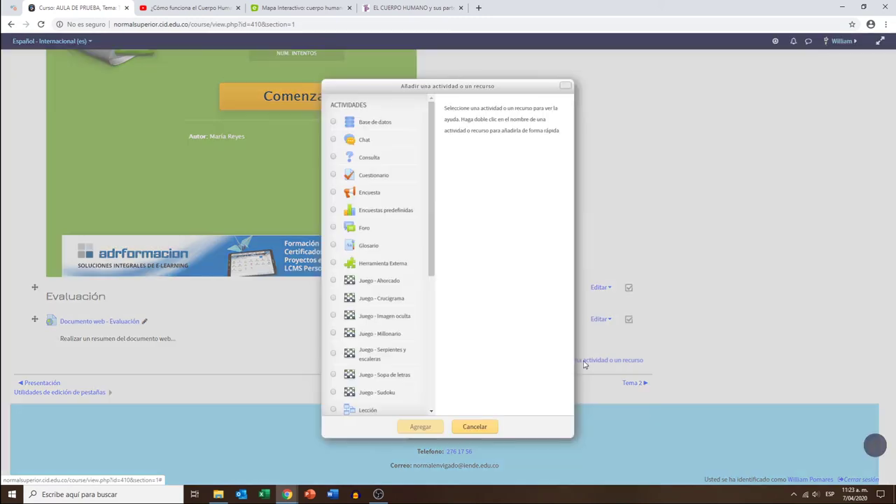
left_click_drag(429, 235, 424, 345)
left_click(367, 245)
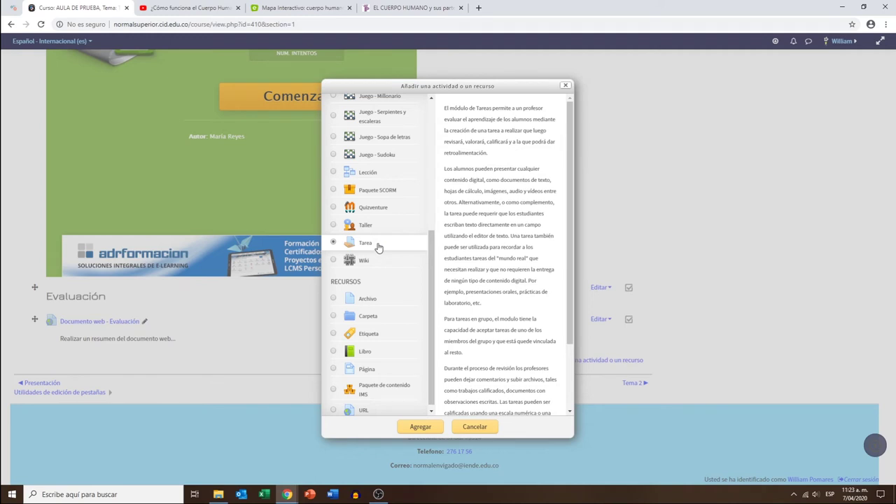
left_click(421, 427)
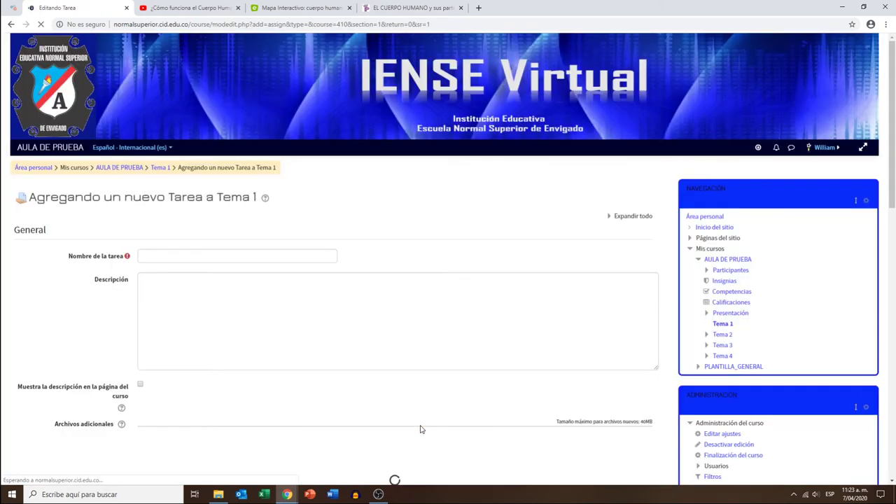
Name the task "Enlace para enviar actividad" and enable showing its description on the course page.
left_click(157, 257)
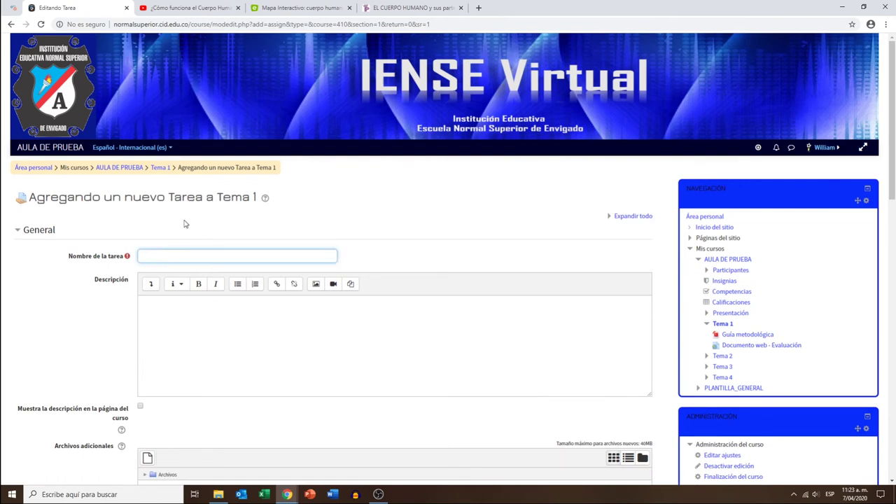
type("Enlace para enviar actividad")
left_click(159, 306)
scroll(159, 305, "down", 1)
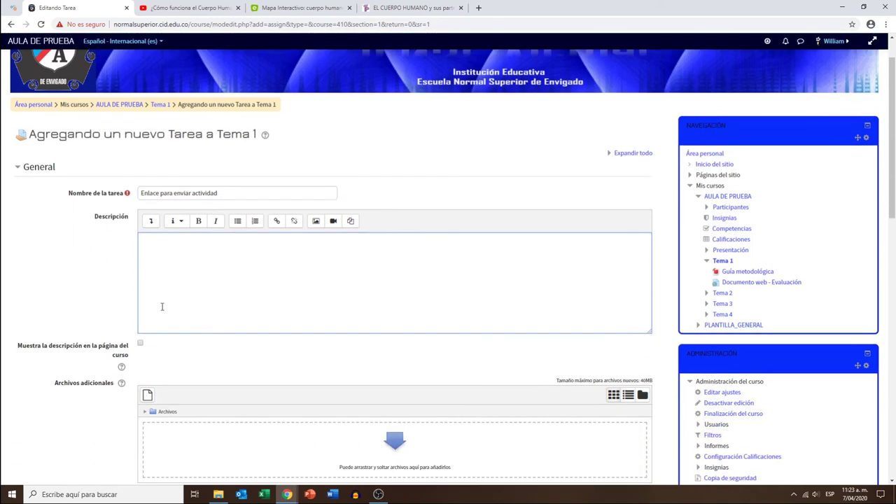
left_click(140, 343)
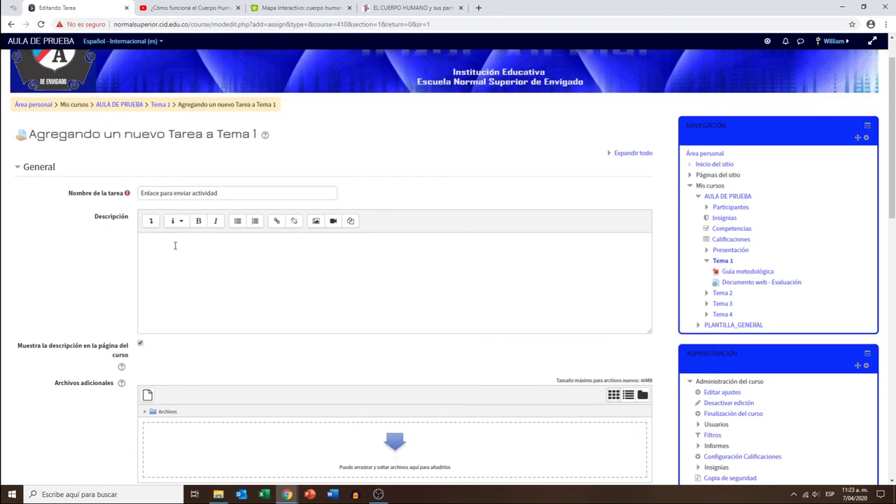
Enter the task description "Enviar un documento en Word con una imagen del mapa interactivo resuelto y un resumen del documento web...".
left_click(150, 246)
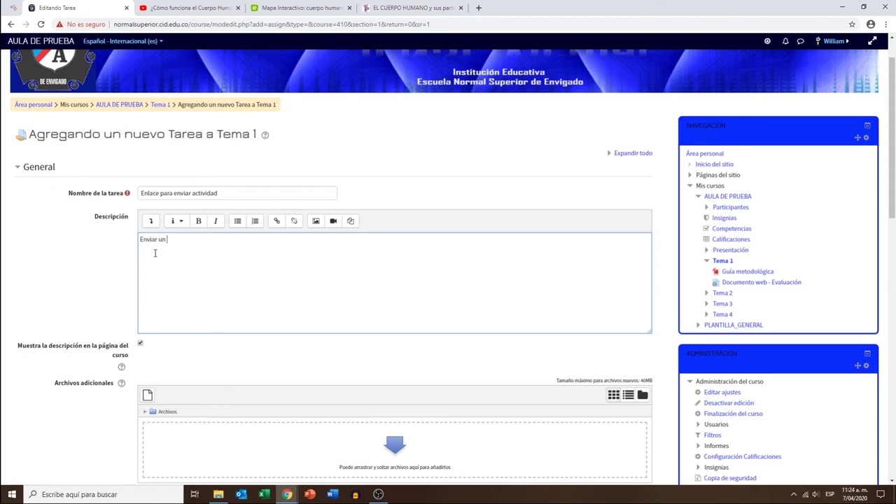
type("umento en Word con una i")
type("magen")
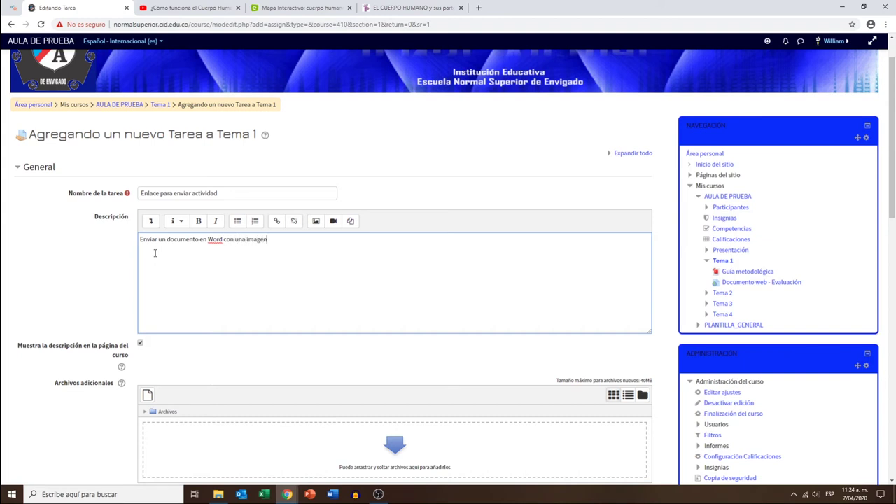
type(" del mapa interactivo resu")
key("BackSpace")
type("men d")
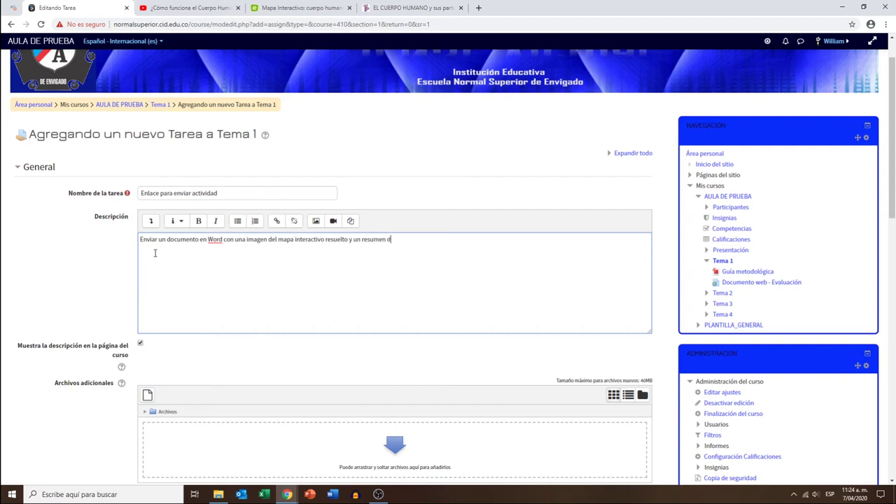
type("el documento web...")
Examine the date and time options for the task's submission start (Permitir entregas desde) and due date (Fecha de entrega).
scroll(140, 238, "down", 3)
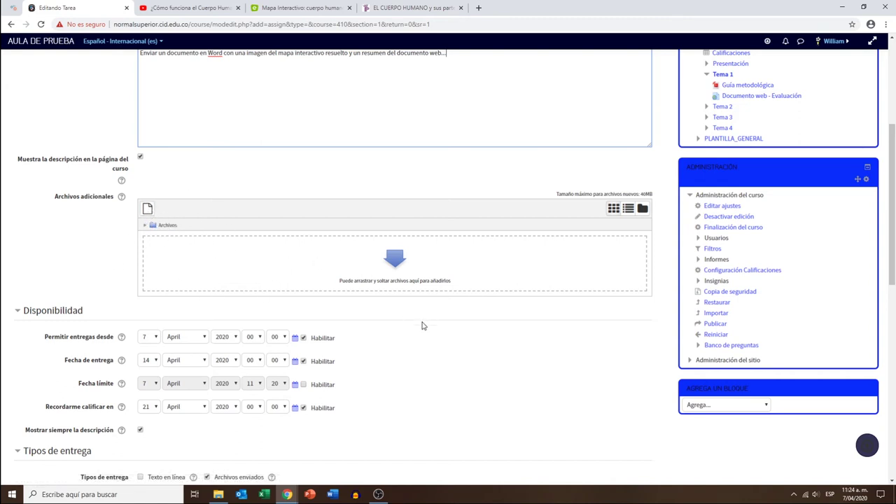
scroll(422, 326, "down", 2)
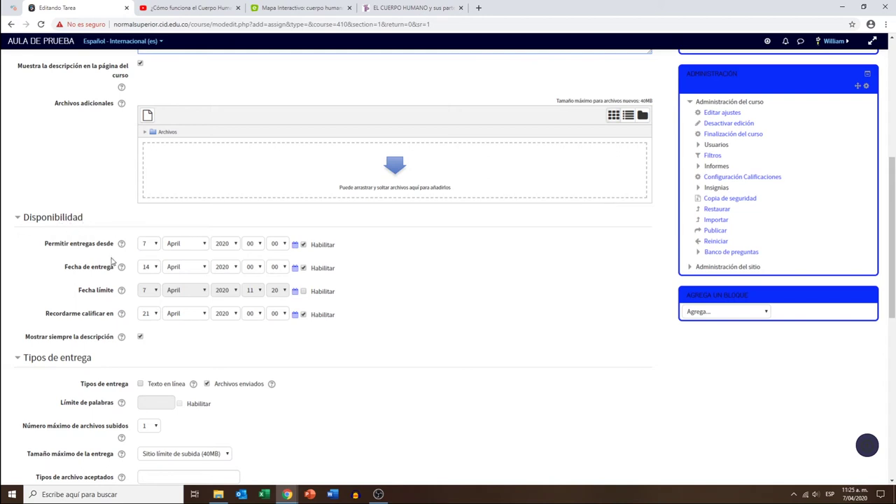
left_click(156, 245)
left_click(156, 244)
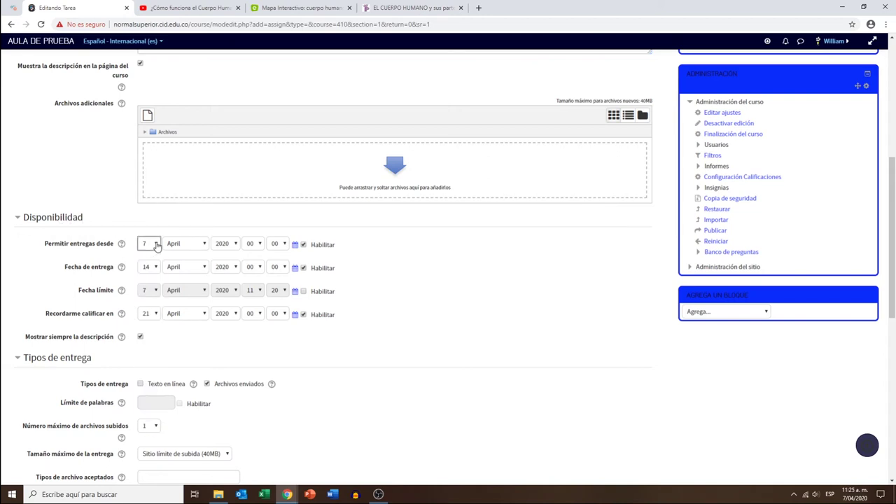
left_click(203, 245)
left_click(203, 245)
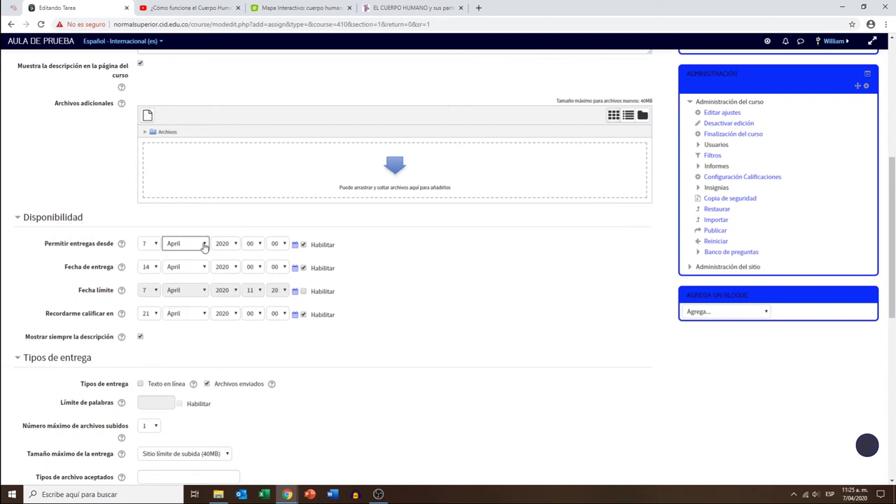
left_click(260, 244)
left_click(261, 245)
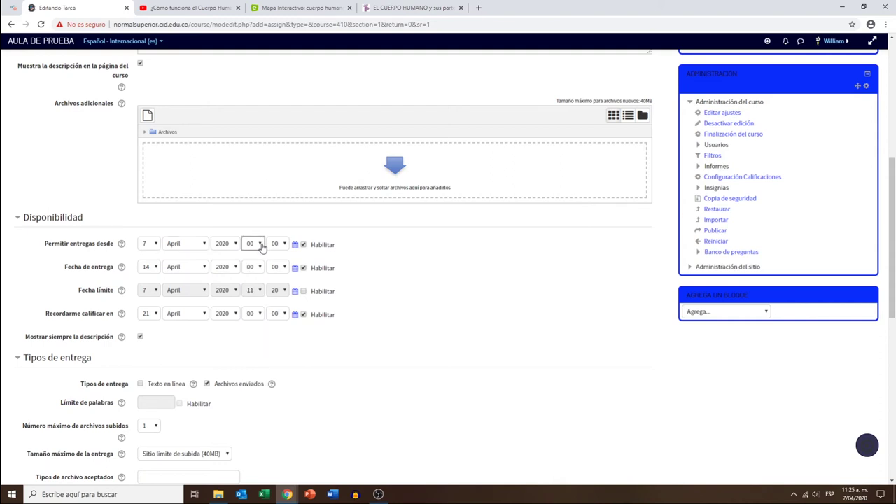
left_click(284, 245)
left_click(155, 266)
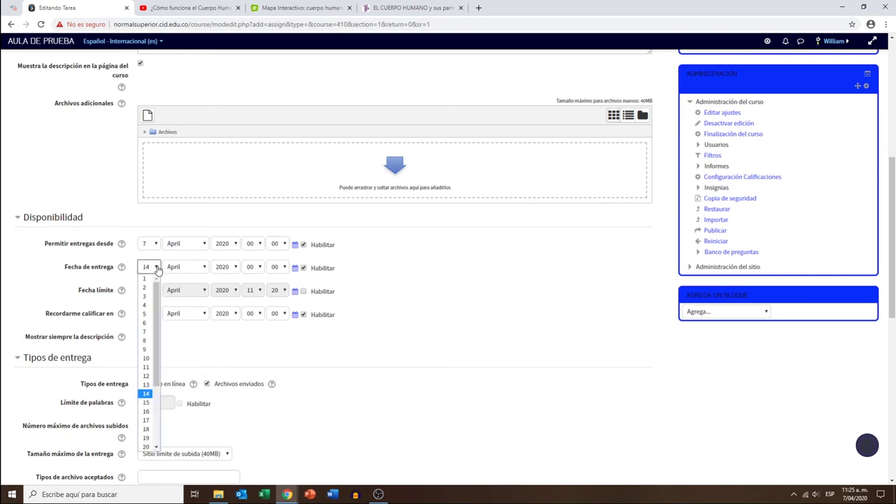
left_click(157, 269)
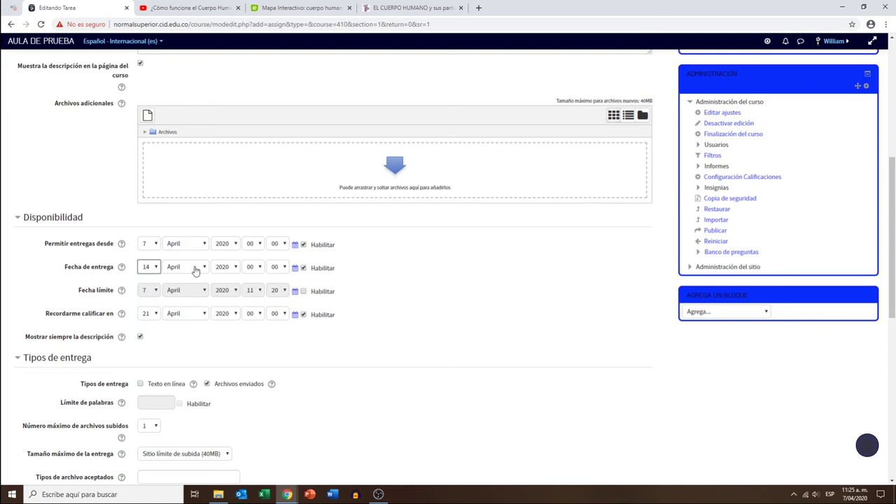
left_click(260, 268)
left_click(260, 269)
left_click(260, 268)
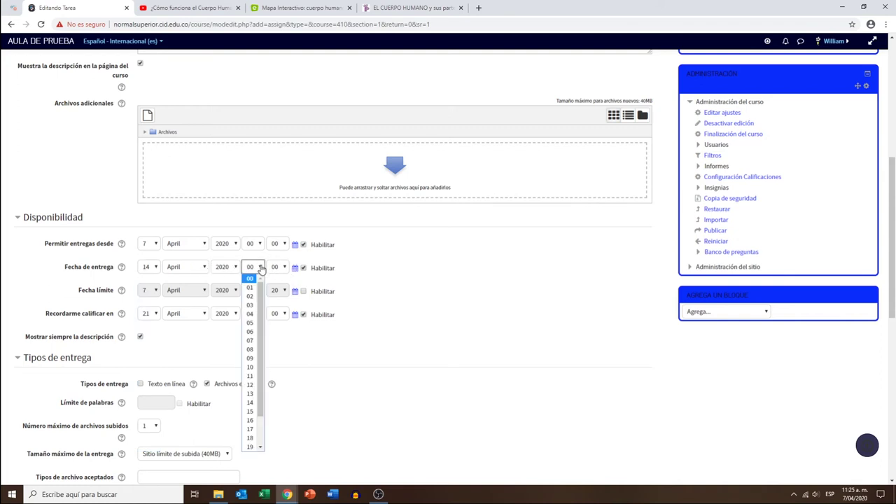
left_click(260, 269)
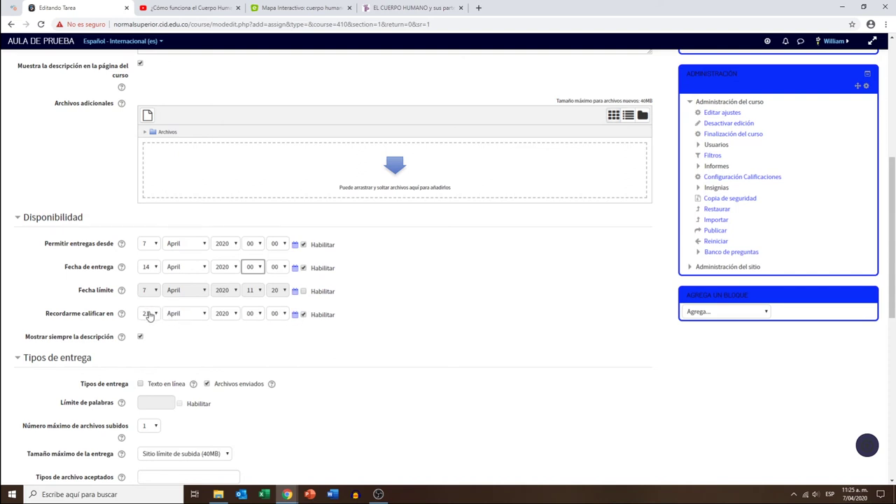
Disable the Recordarme calificar en date and review the size options for the maximum submission size.
left_click(304, 316)
left_click(303, 316)
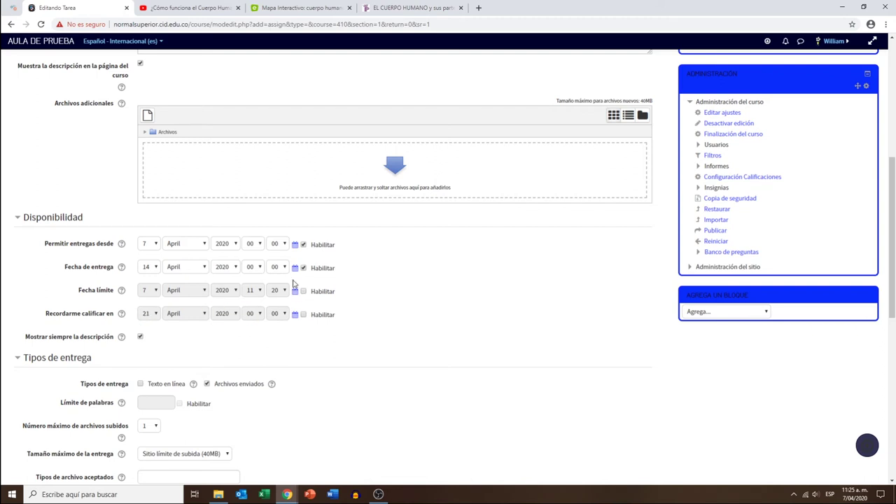
scroll(403, 311, "down", 2)
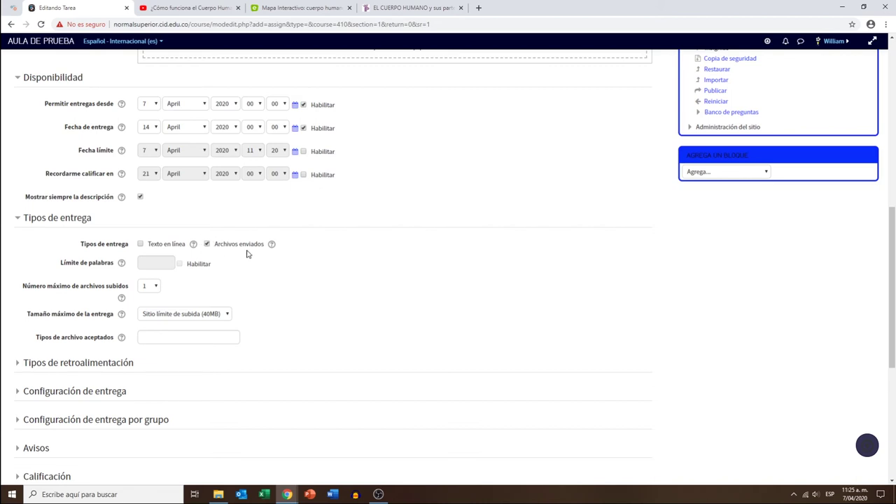
scroll(298, 275, "down", 1)
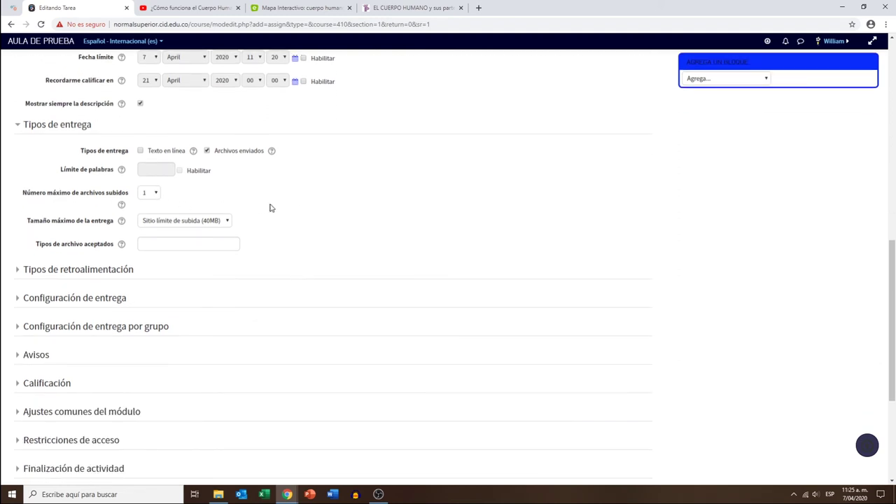
left_click(228, 221)
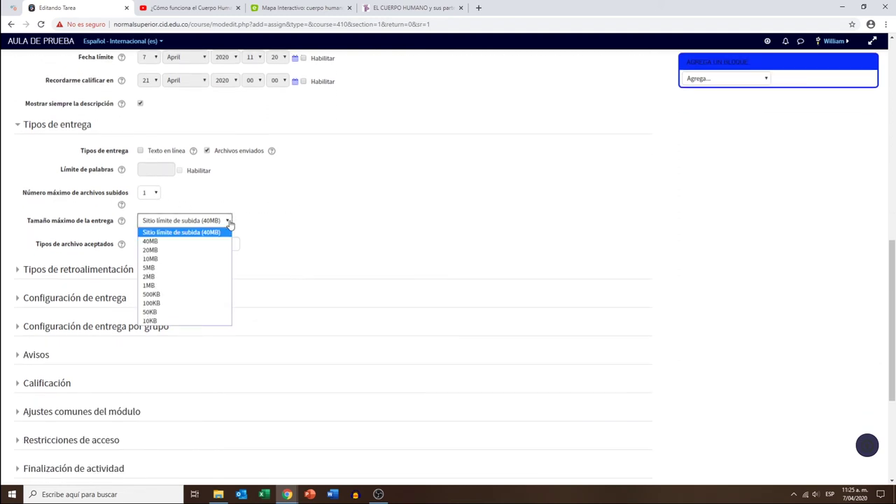
left_click(229, 221)
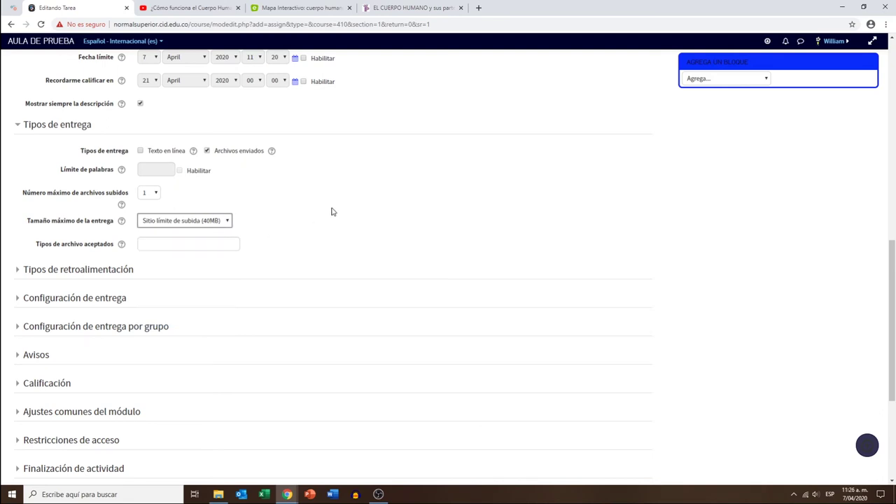
Set the task's maximum score (Puntuación máxima) to 5 in its grading settings.
scroll(332, 211, "down", 1)
scroll(332, 211, "down", 1)
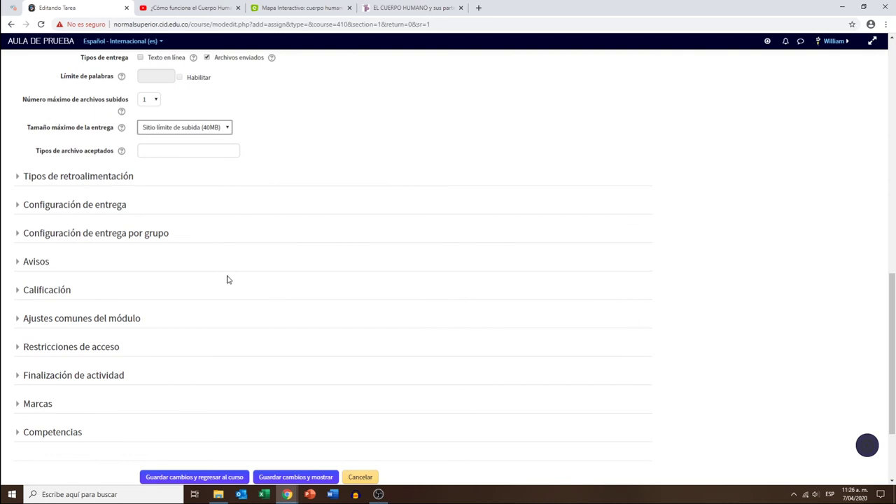
left_click(50, 293)
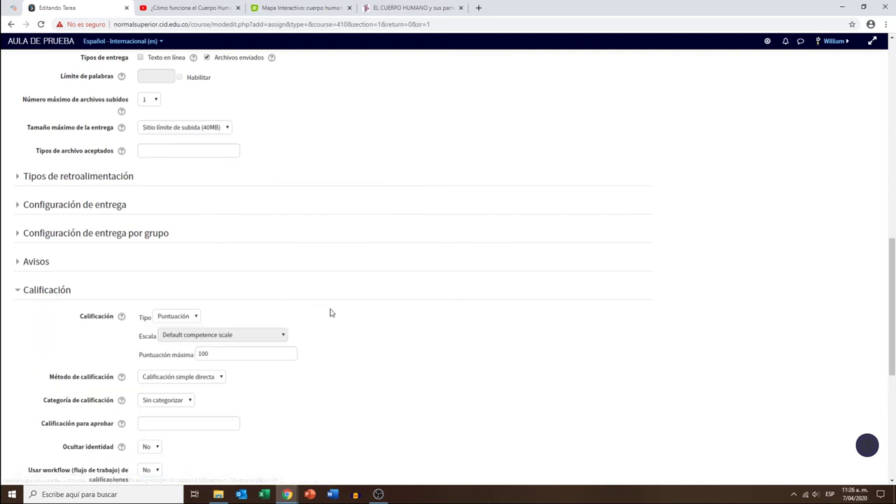
scroll(264, 289, "down", 2)
left_click(212, 259)
left_click_drag(212, 259, 198, 259)
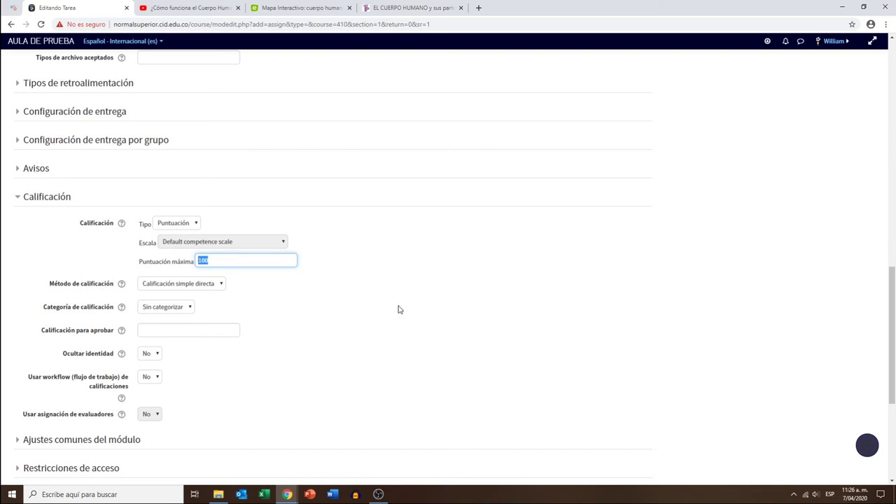
type("5")
left_click(341, 300)
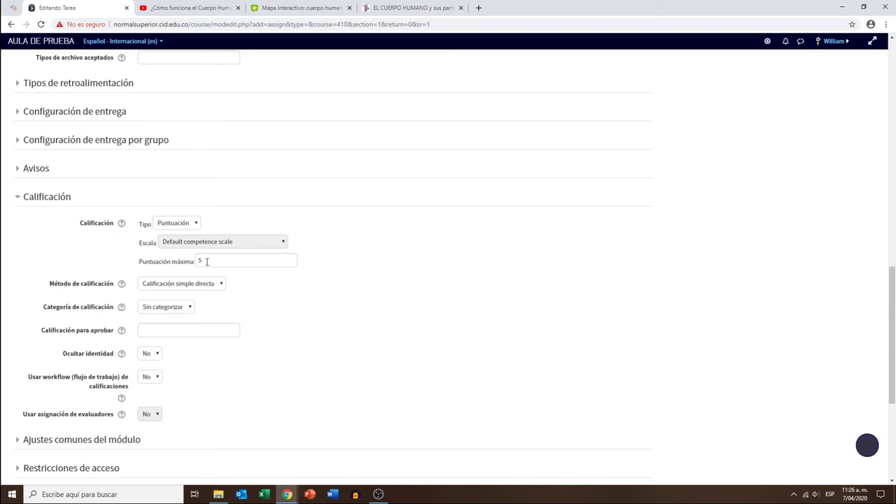
Save the "Enlace para enviar actividad" task and return to the course.
scroll(398, 282, "down", 3)
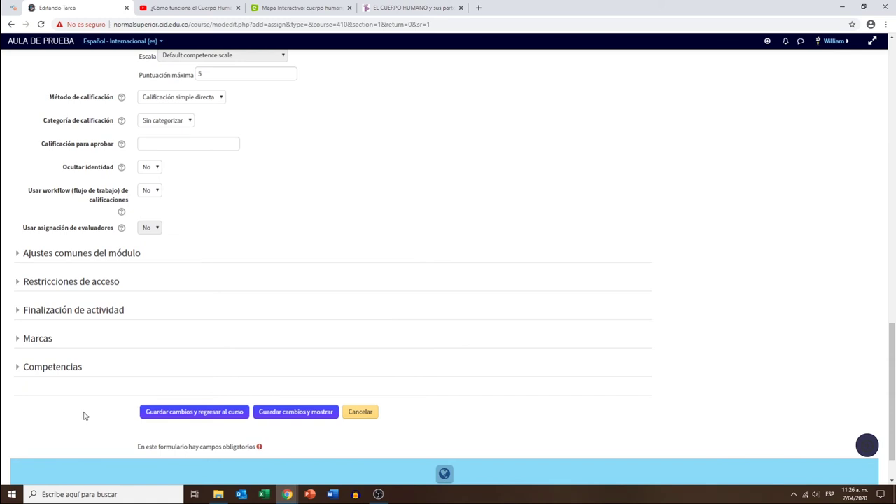
scroll(84, 415, "up", 1)
scroll(364, 229, "down", 1)
left_click(193, 413)
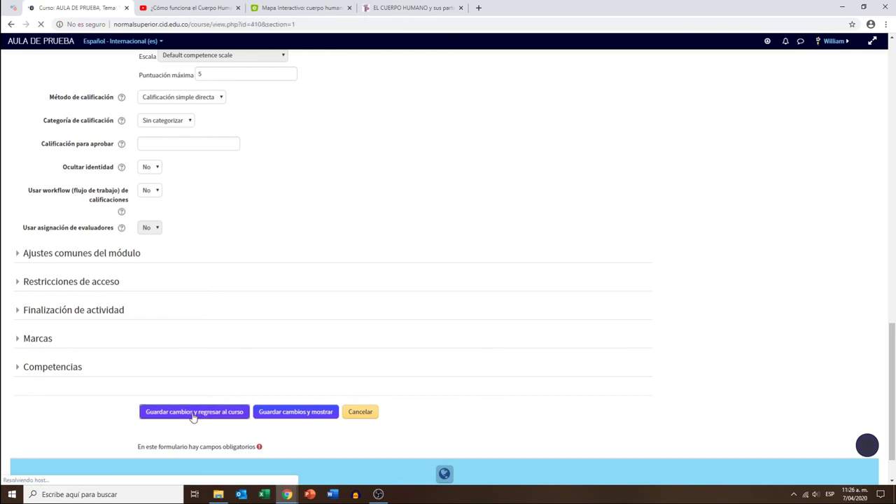
Inspect the page of the "Enlace para enviar actividad" task and review the Tema 1 content through the Evaluación section.
scroll(374, 329, "down", 20)
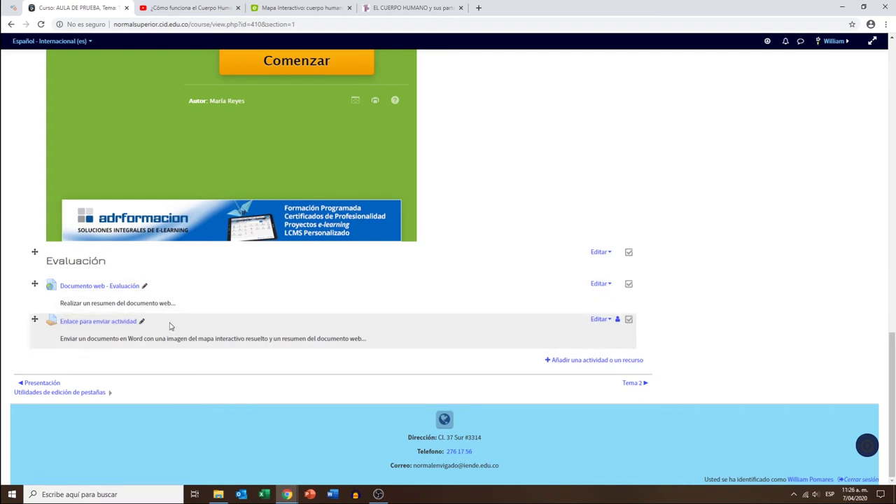
left_click(90, 324)
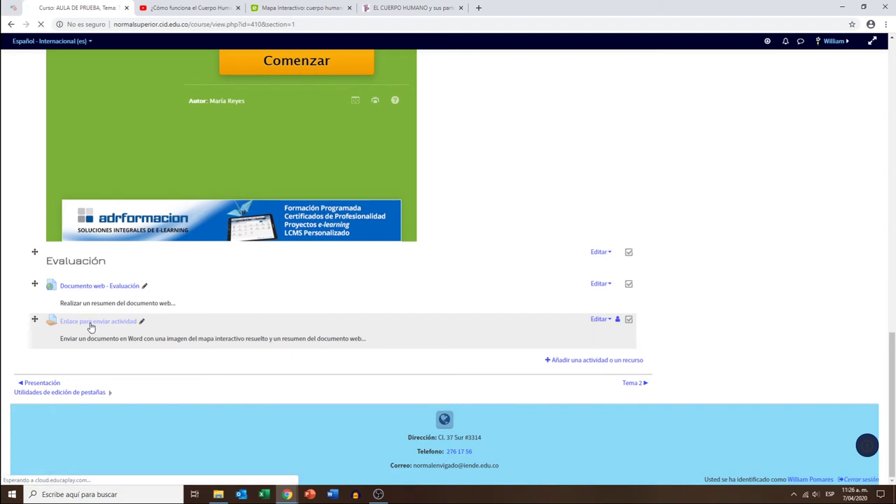
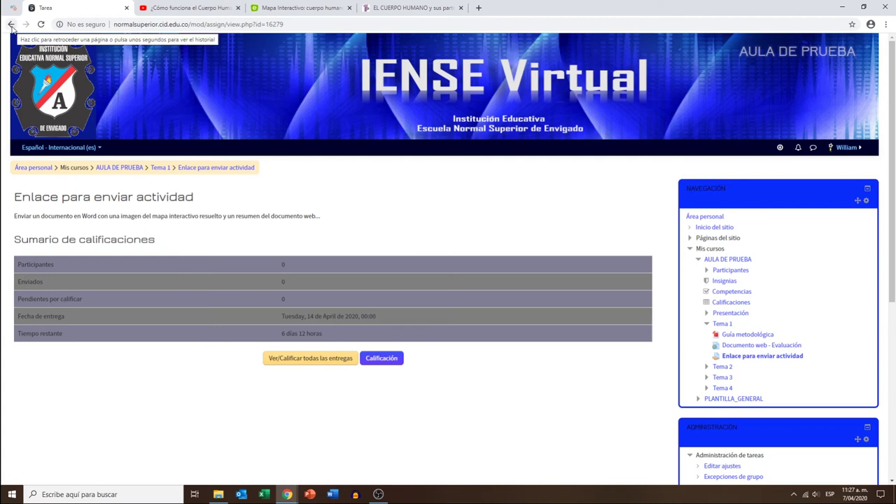
left_click(161, 168)
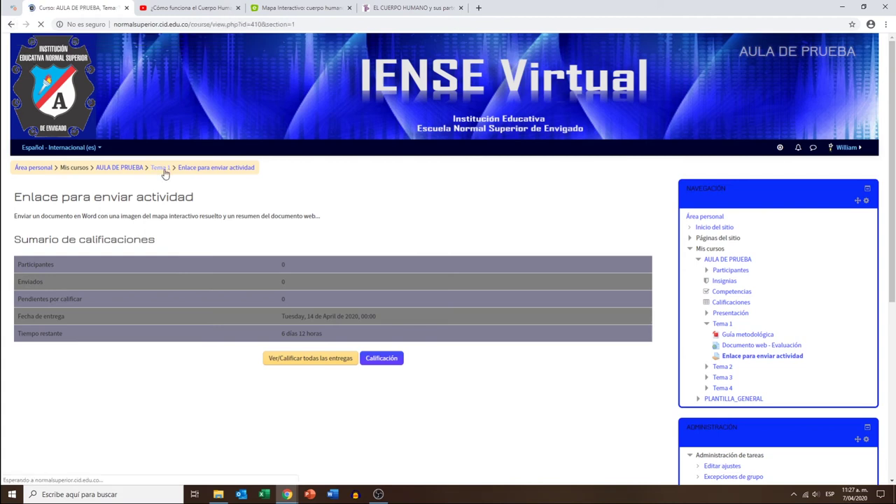
scroll(375, 278, "down", 5)
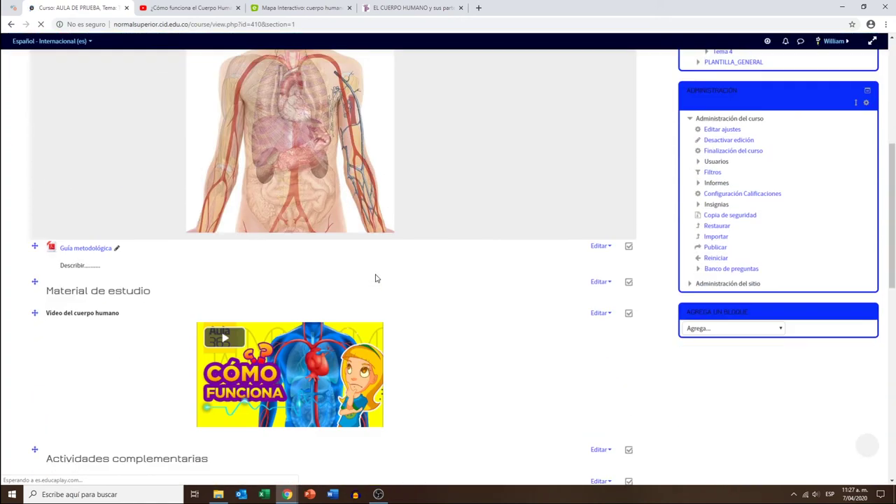
scroll(375, 278, "down", 10)
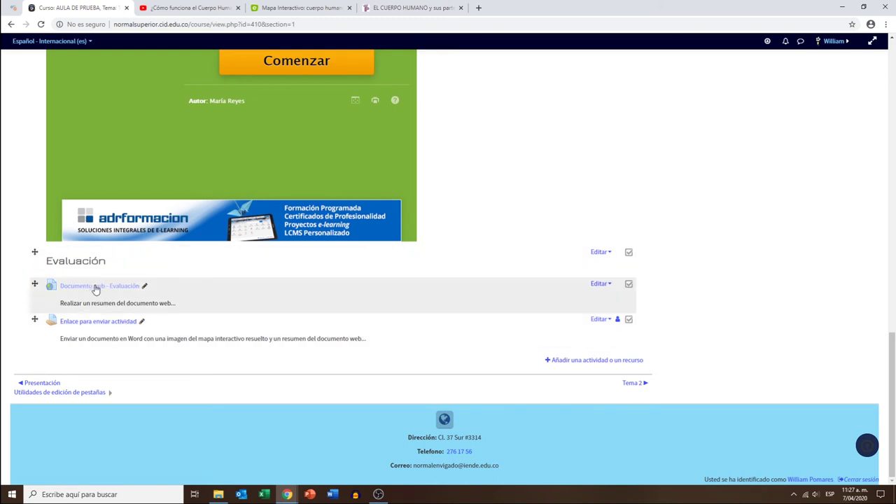
scroll(140, 291, "up", 3)
scroll(140, 291, "up", 4)
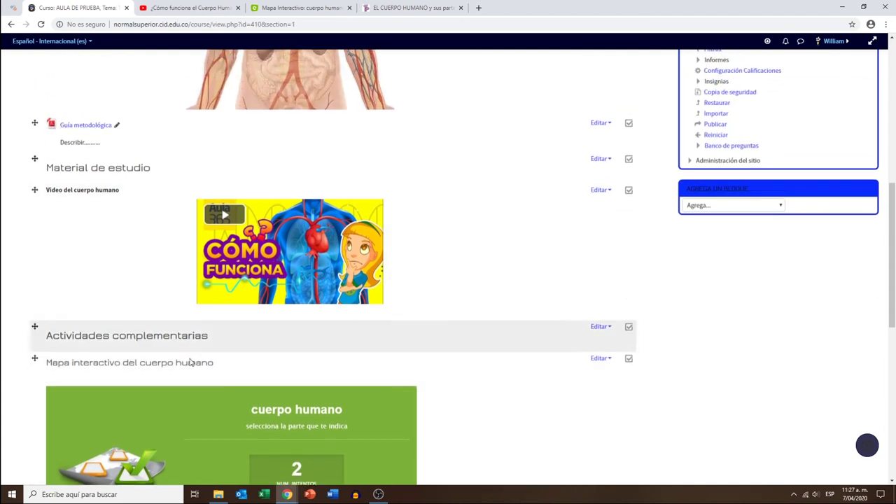
scroll(280, 349, "down", 2)
scroll(294, 222, "down", 5)
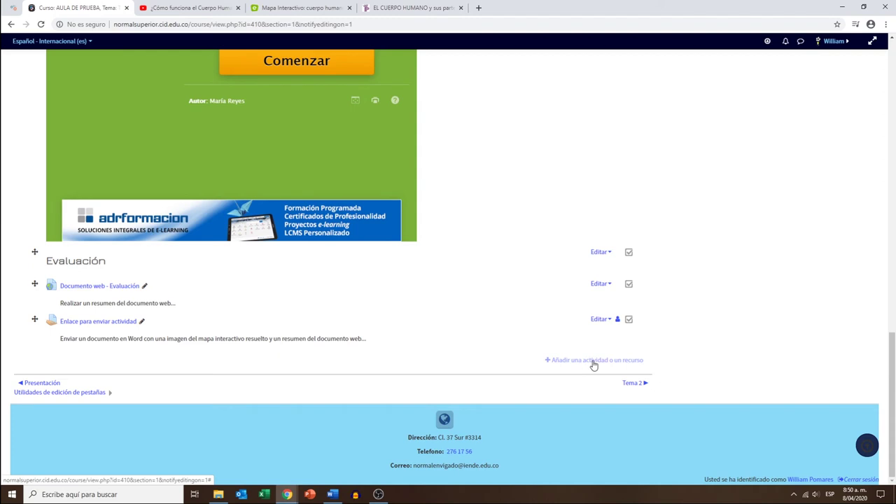
Add a Cuestionario activity to Tema 1.
left_click(593, 363)
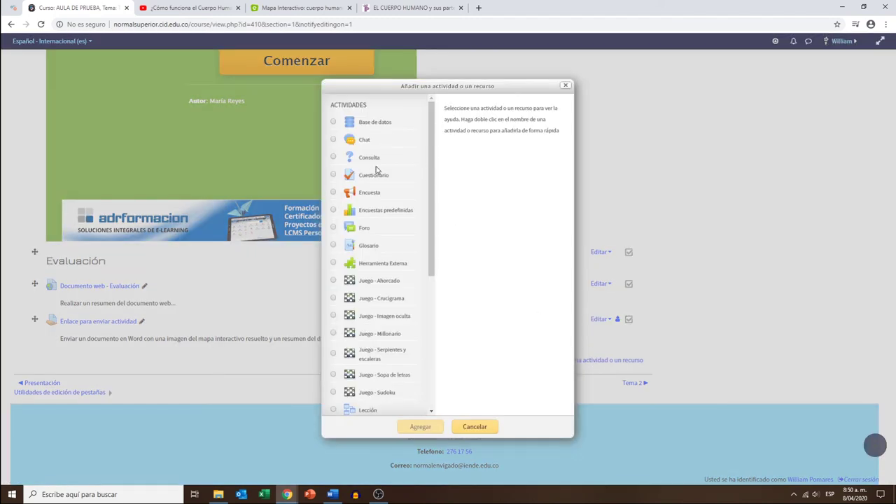
left_click(372, 176)
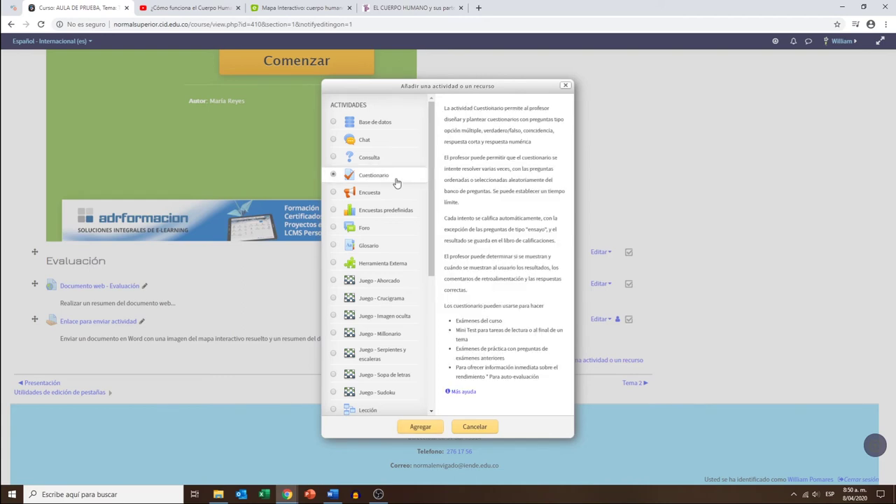
left_click(422, 427)
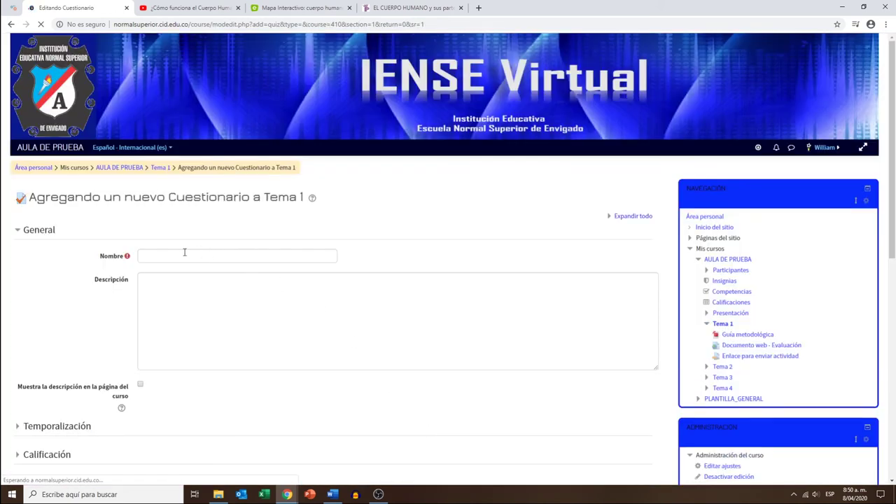
Name the quiz "Evaluación I", describe it as "Describir..." and enable showing the description on the course page.
left_click(181, 256)
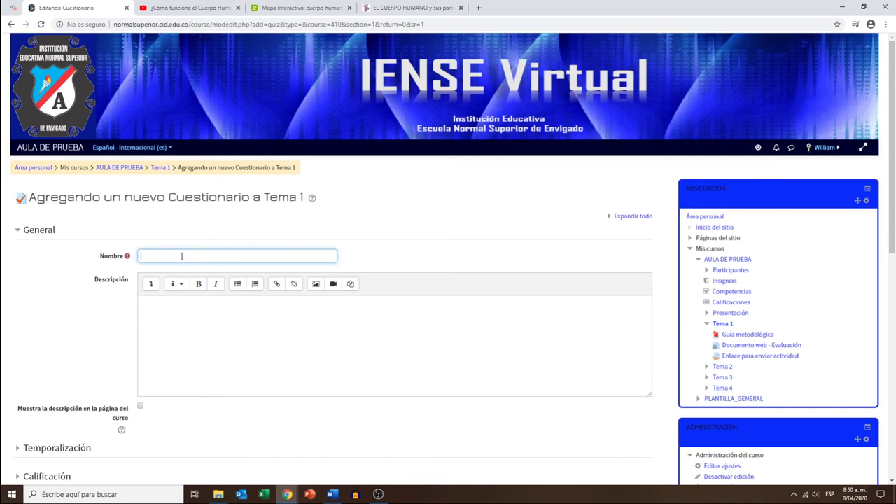
scroll(381, 179, "down", 2)
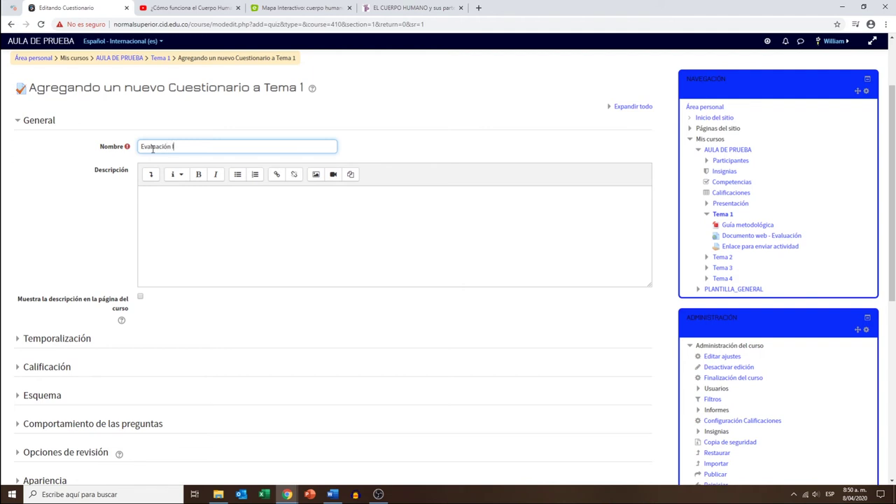
left_click(163, 194)
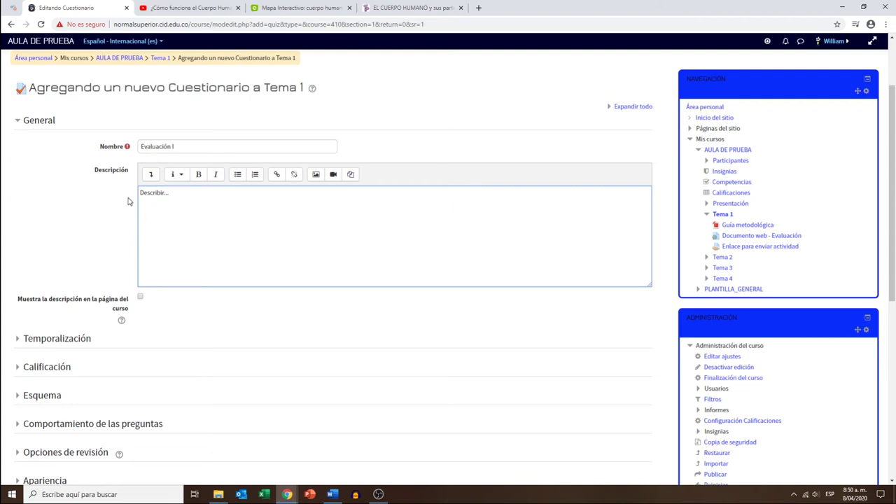
left_click(154, 209)
left_click(141, 299)
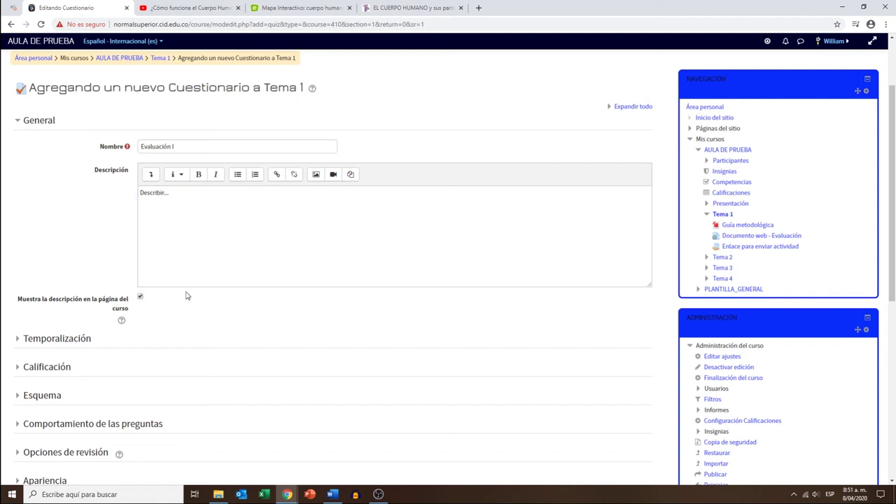
Enable the quiz's opening and closing dates and set the closing hour to 10.
scroll(168, 287, "down", 1)
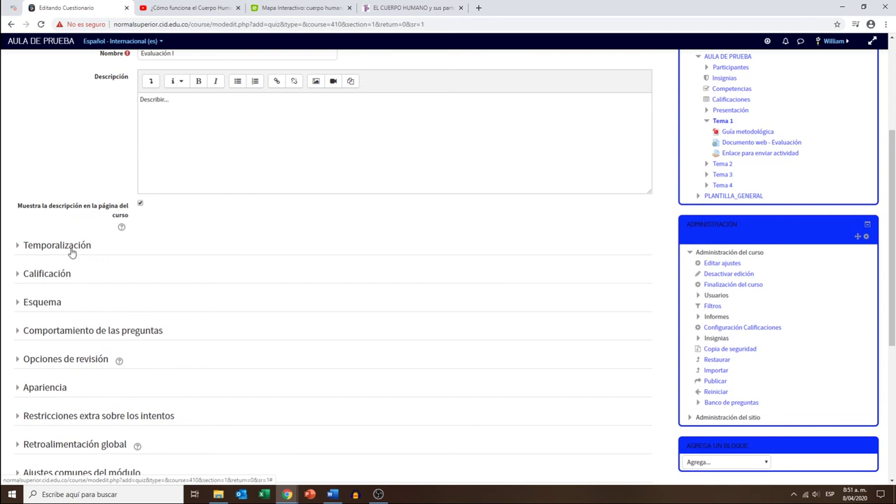
left_click(72, 251)
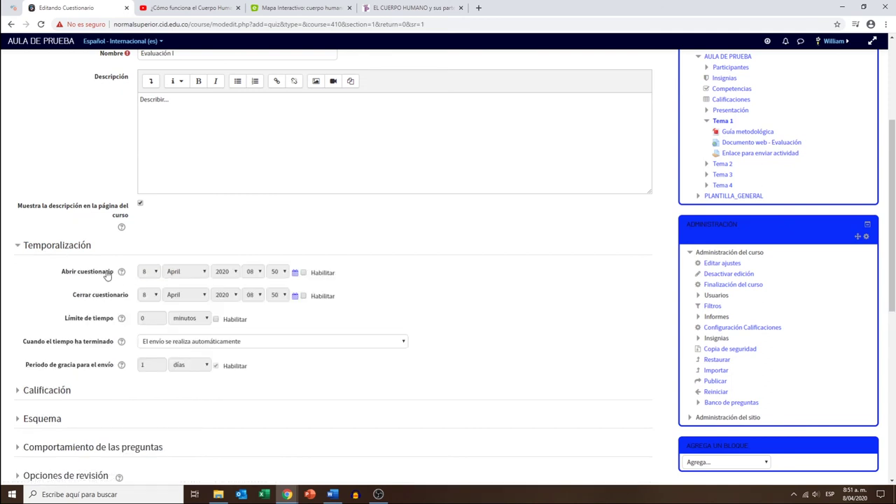
left_click(302, 273)
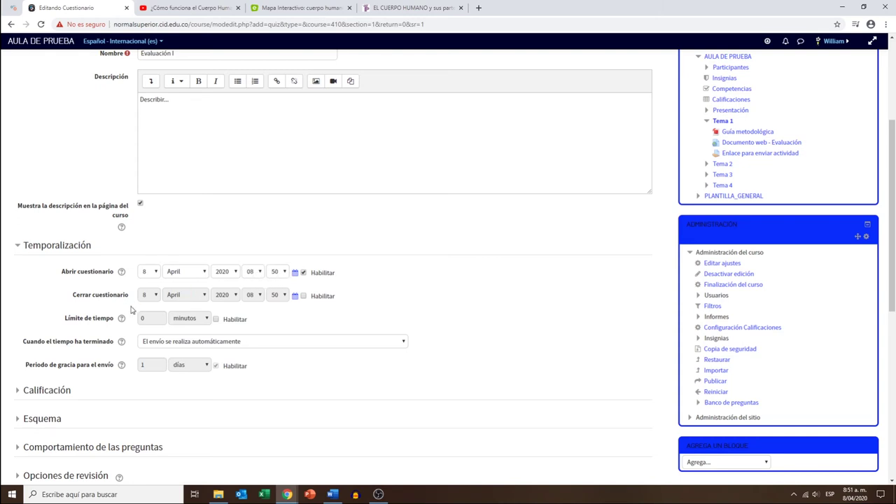
left_click(303, 296)
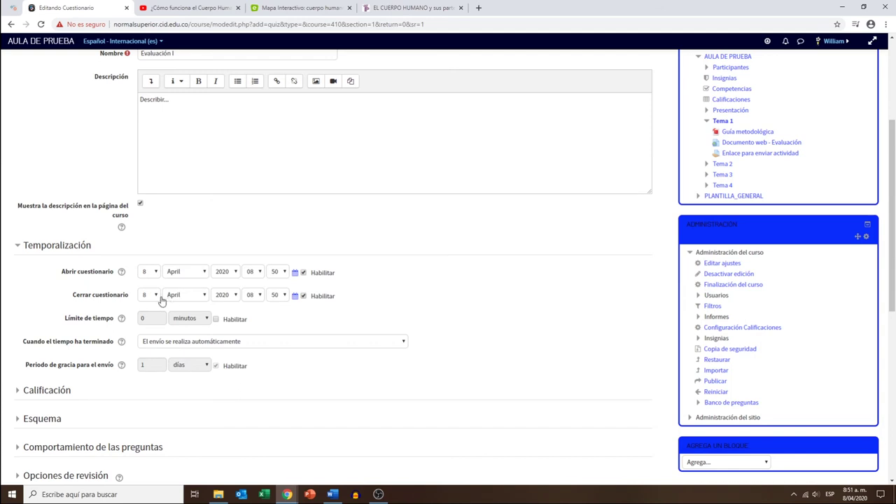
left_click(259, 295)
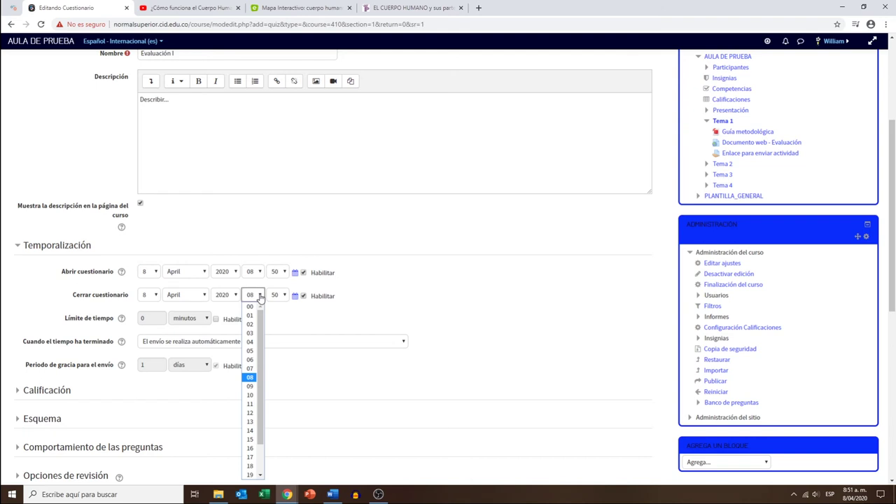
left_click(250, 396)
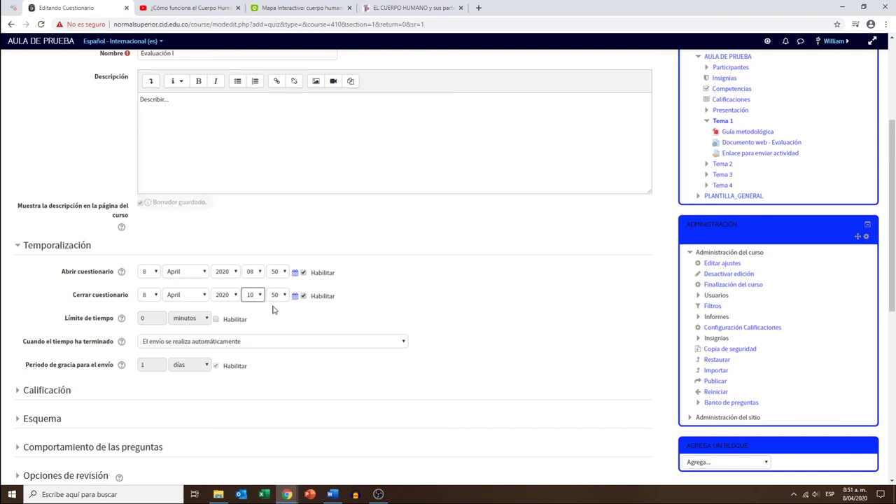
Enable the quiz's time limit and set it to 40 minutes.
left_click(216, 320)
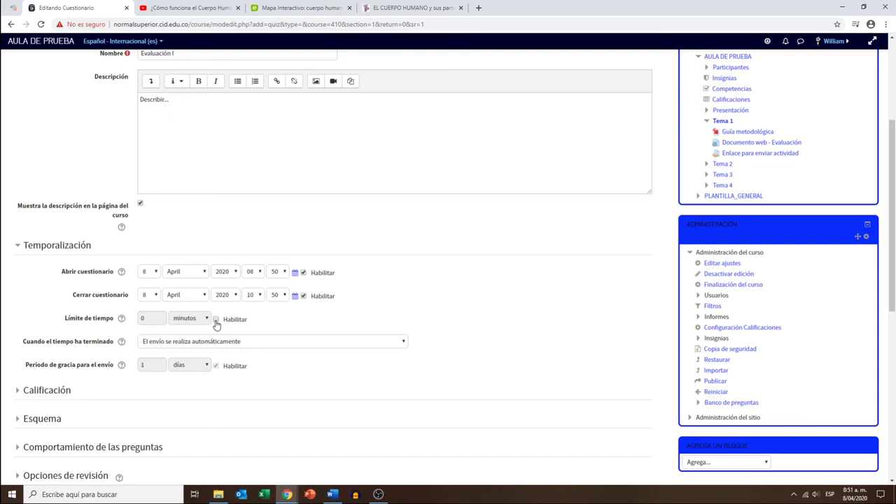
left_click(149, 317)
double_click(153, 317)
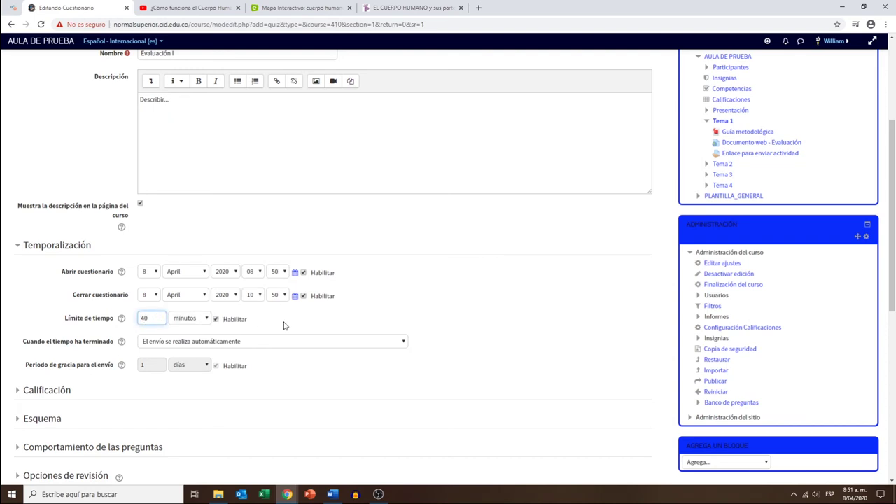
left_click(218, 315)
Limit the quiz to 1 allowed attempt (Intentos permitidos) in its grading settings.
scroll(276, 322, "down", 3)
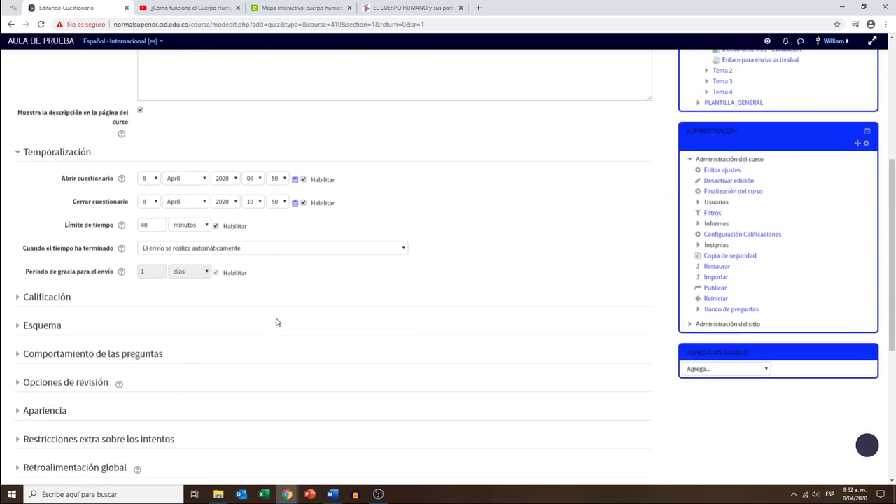
left_click(52, 256)
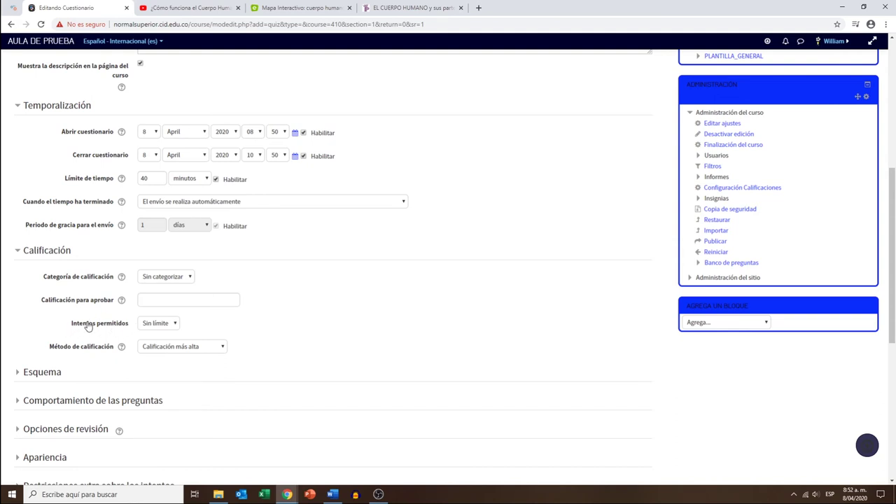
left_click(174, 325)
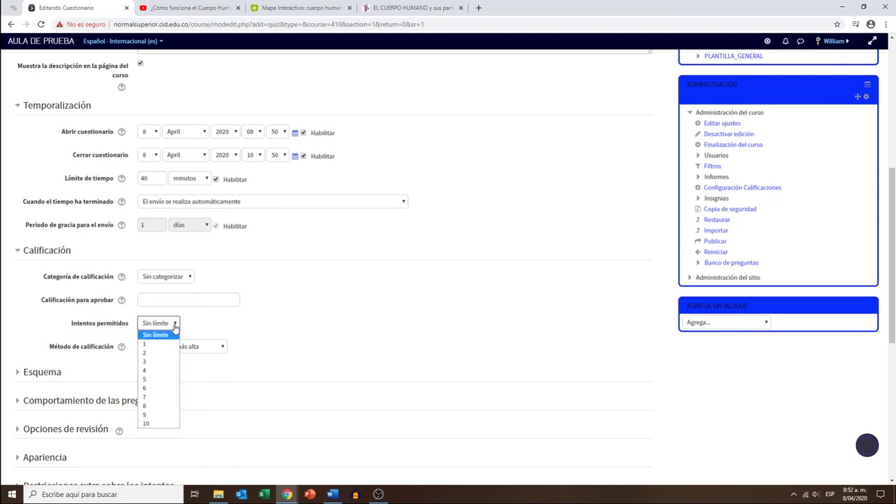
left_click(157, 346)
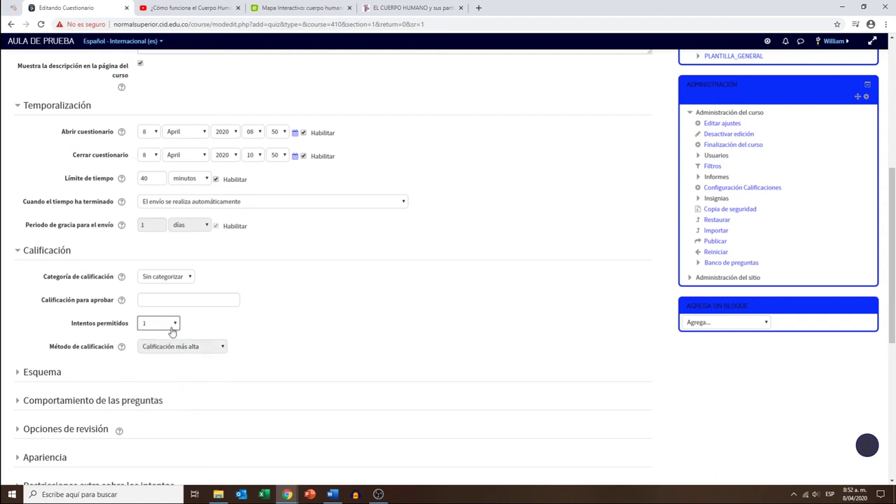
Set the quiz layout to a new page for every question (Cada pregunta) and expand the question behaviour settings.
scroll(298, 296, "down", 2)
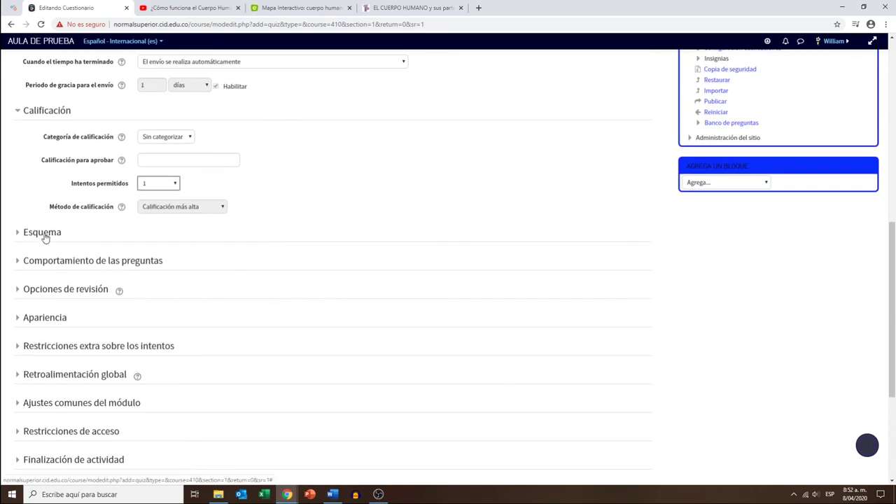
left_click(45, 236)
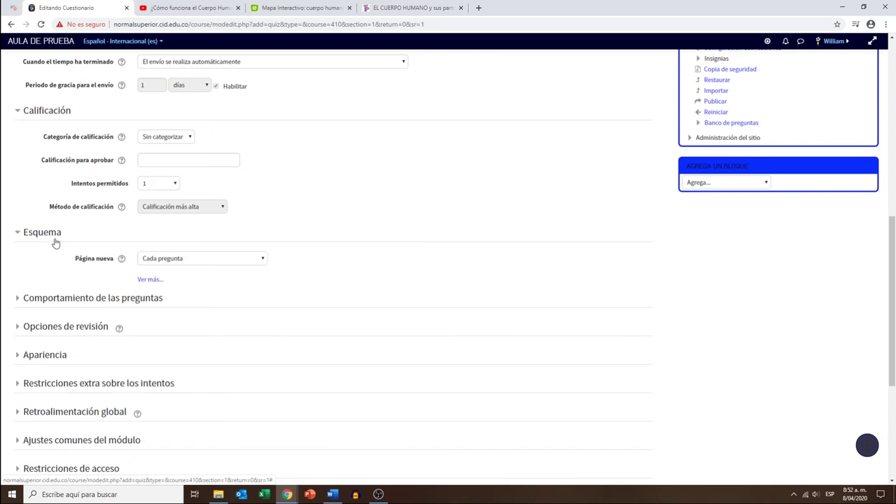
left_click(262, 261)
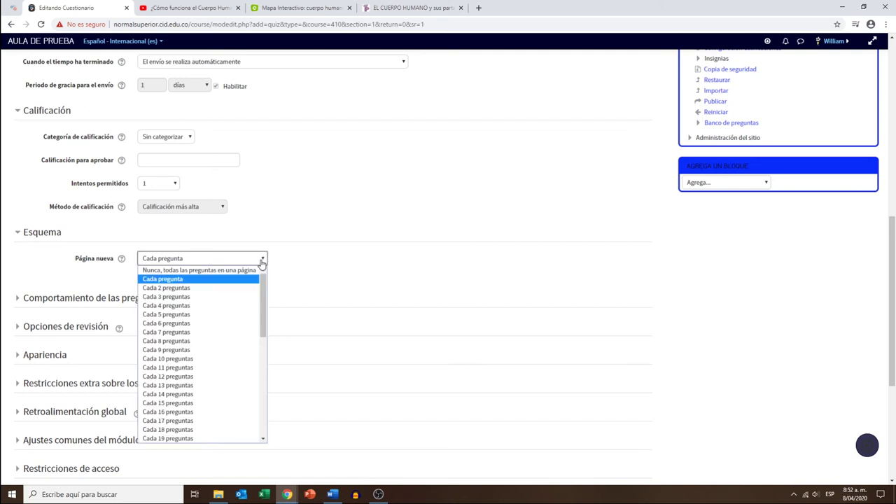
left_click(197, 280)
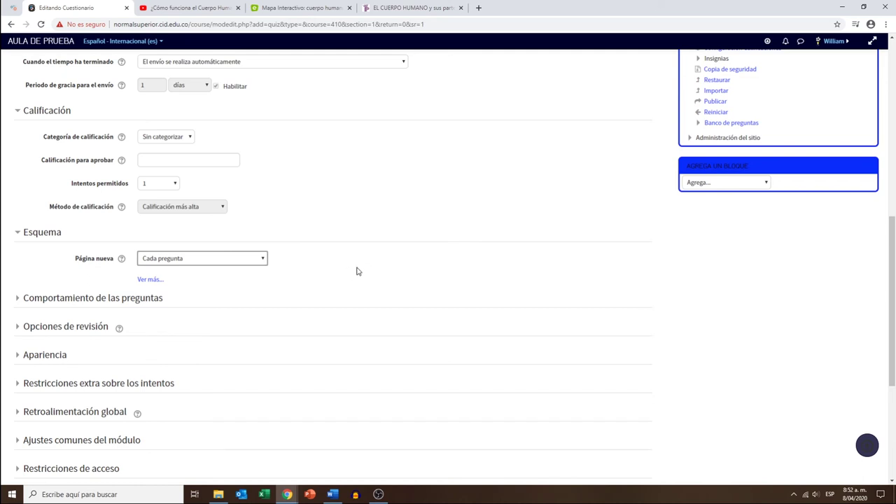
scroll(356, 271, "down", 1)
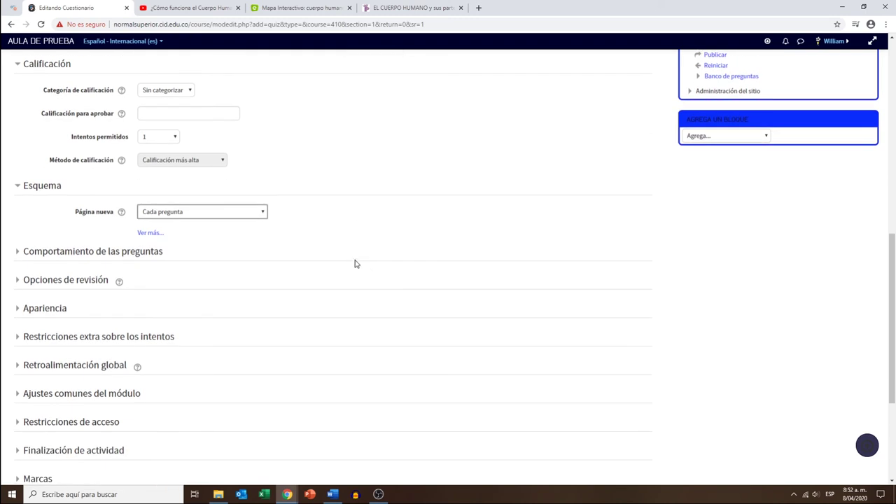
left_click(84, 256)
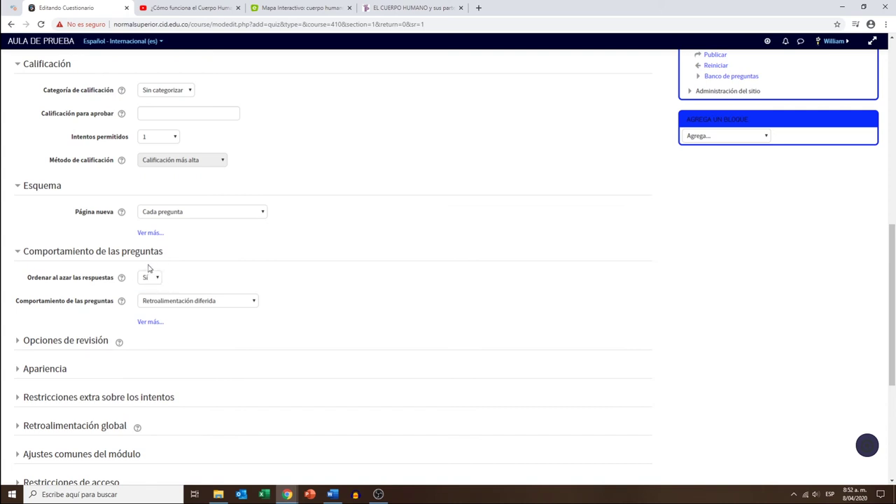
In the review options, disable El intento, Puntos and Retroalimentación global immediately after each attempt and while still open, and El intento after closing.
scroll(374, 268, "down", 2)
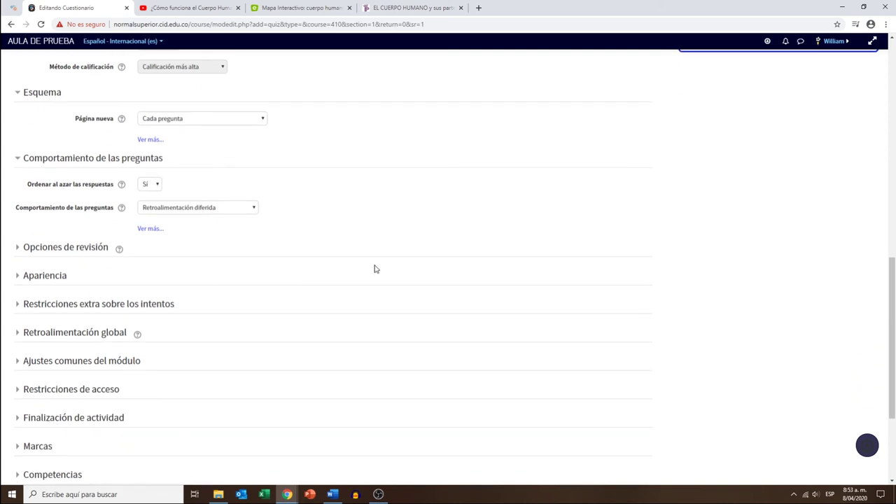
left_click(64, 251)
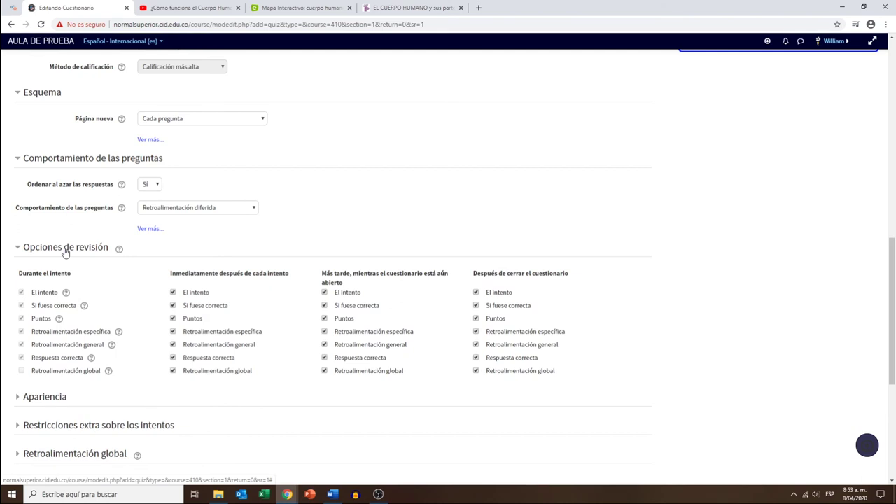
left_click(173, 293)
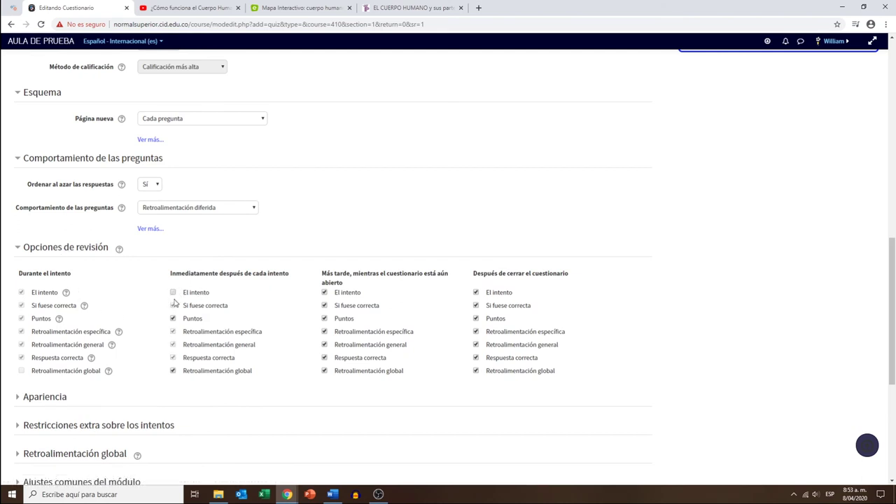
left_click(173, 319)
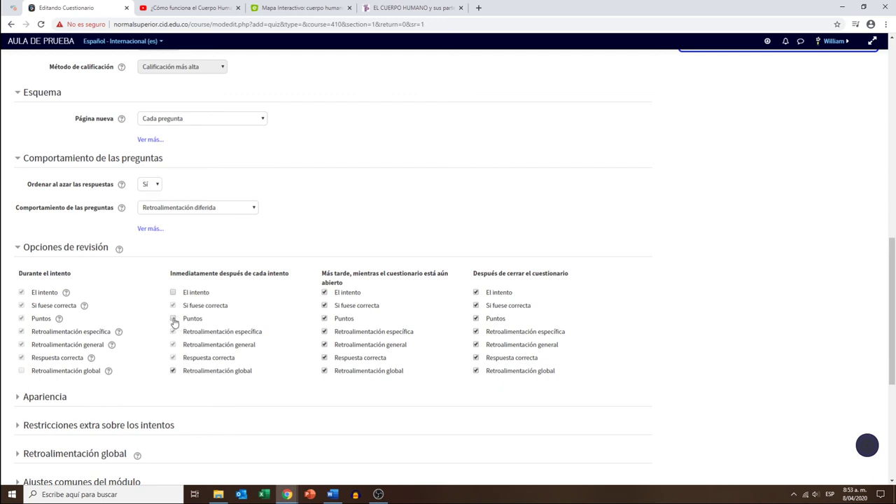
left_click(173, 371)
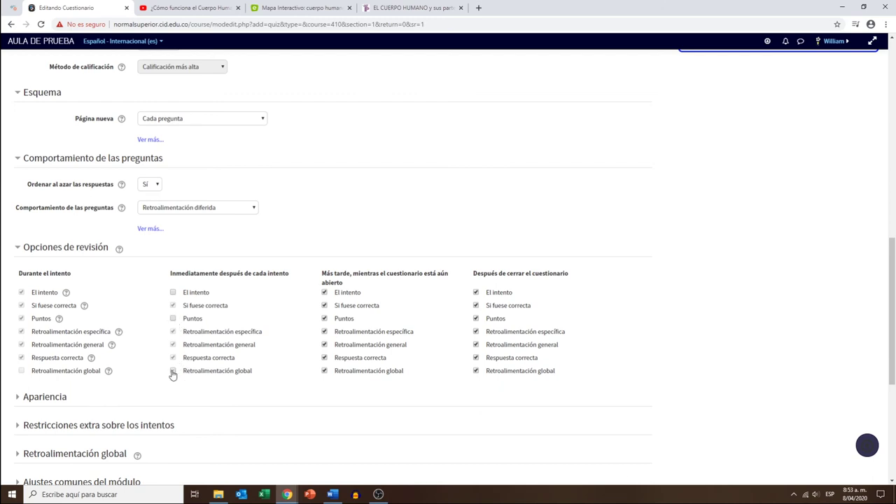
left_click(324, 294)
left_click(476, 292)
Check the remaining quiz settings, then save the quiz and return to the course.
scroll(614, 341, "down", 5)
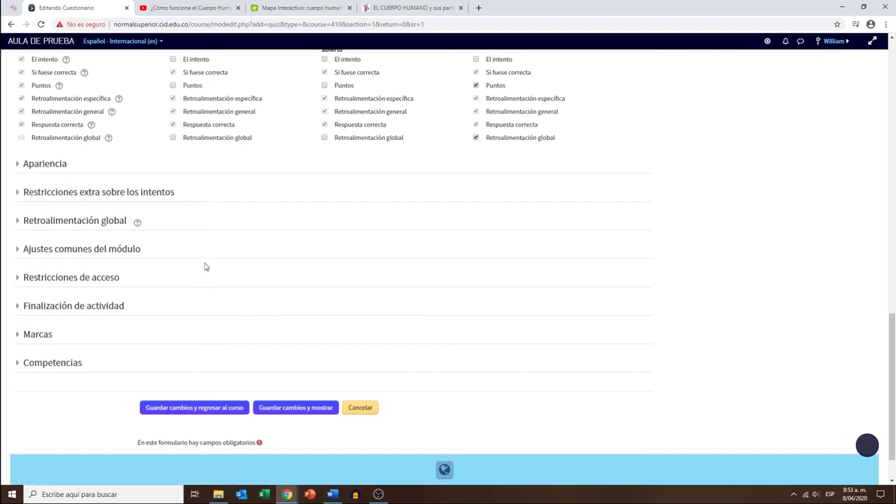
scroll(390, 266, "up", 5)
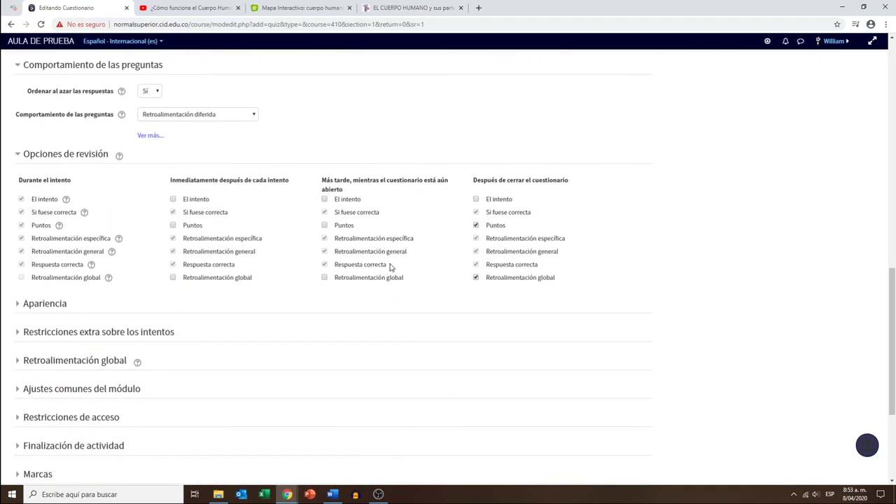
scroll(389, 266, "up", 2)
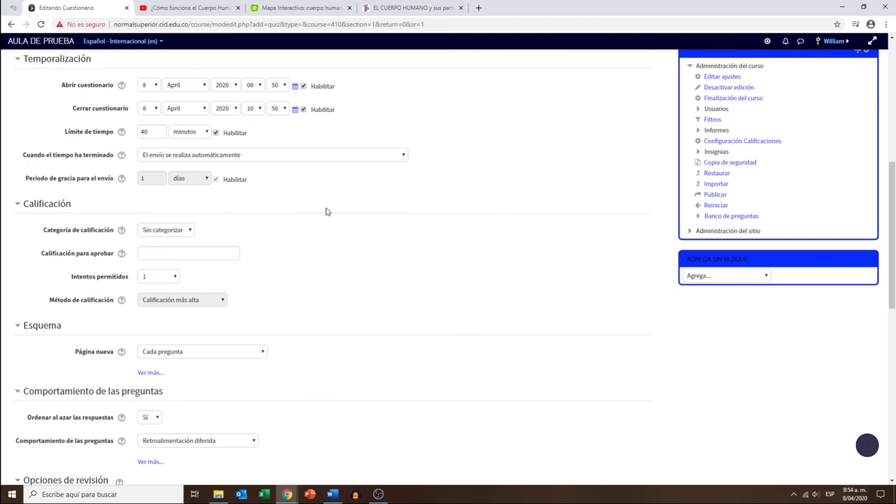
scroll(398, 238, "down", 1)
scroll(397, 238, "down", 6)
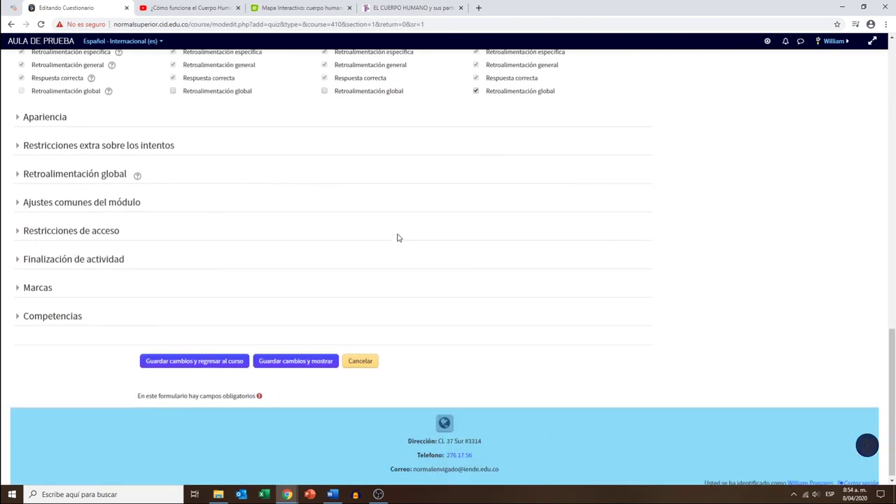
left_click(195, 361)
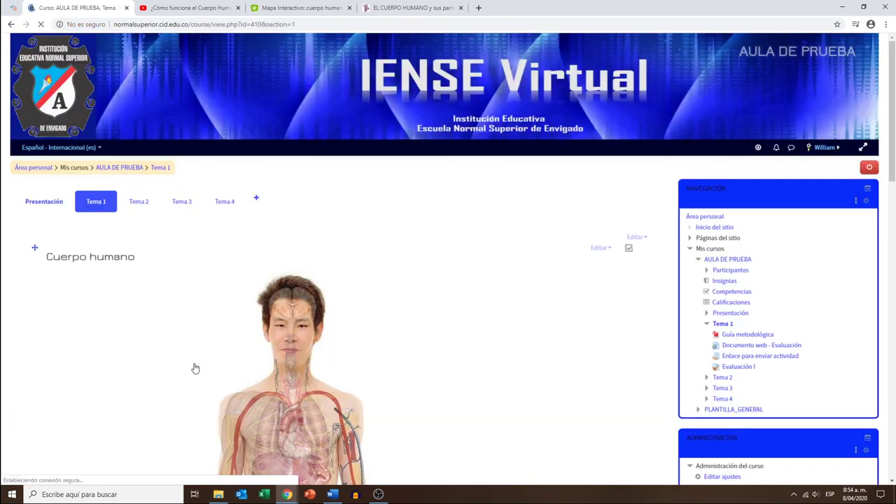
Open the Evaluación I quiz from the Evaluación section of Tema 1 and go to its question editing page.
scroll(196, 367, "down", 7)
scroll(202, 361, "down", 2)
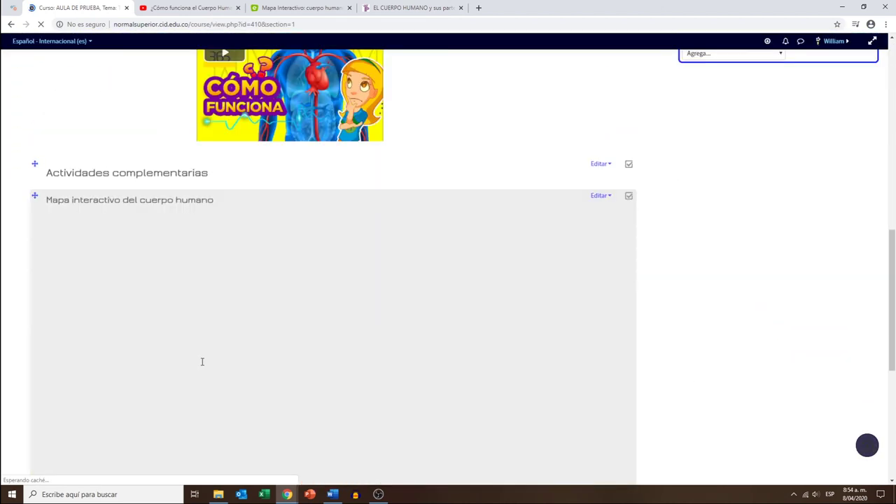
scroll(202, 361, "down", 5)
scroll(168, 367, "down", 1)
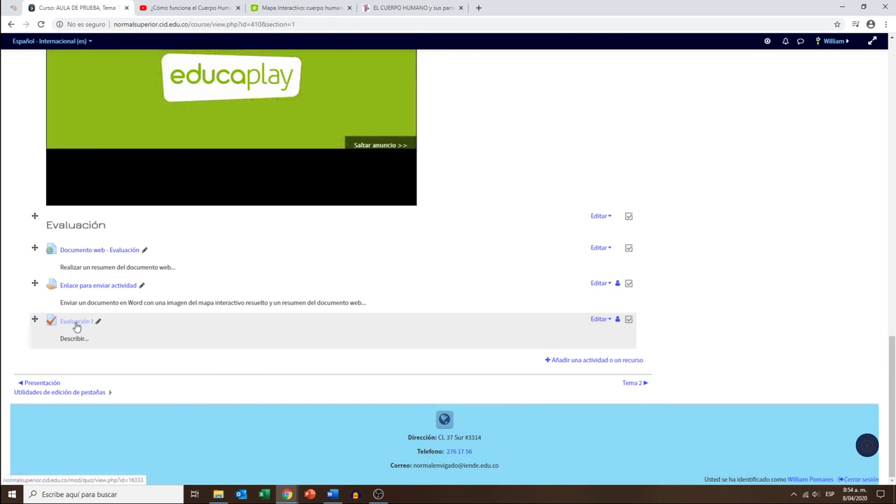
left_click(77, 322)
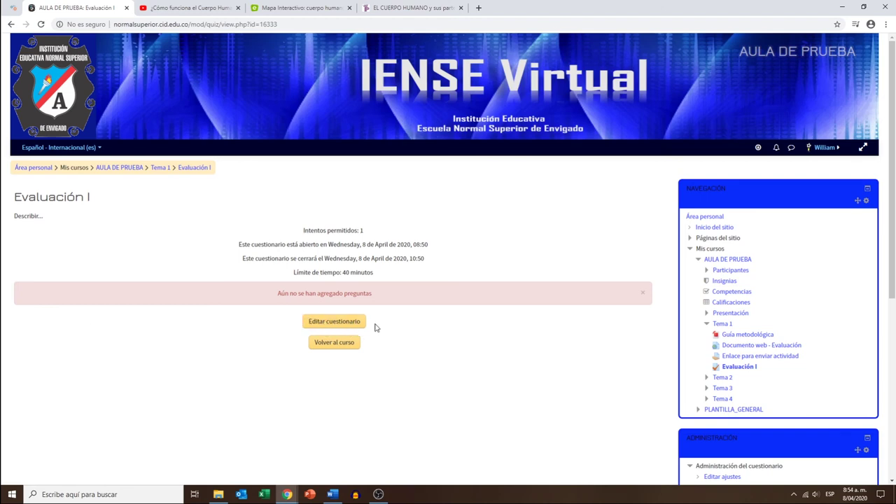
scroll(655, 347, "down", 2)
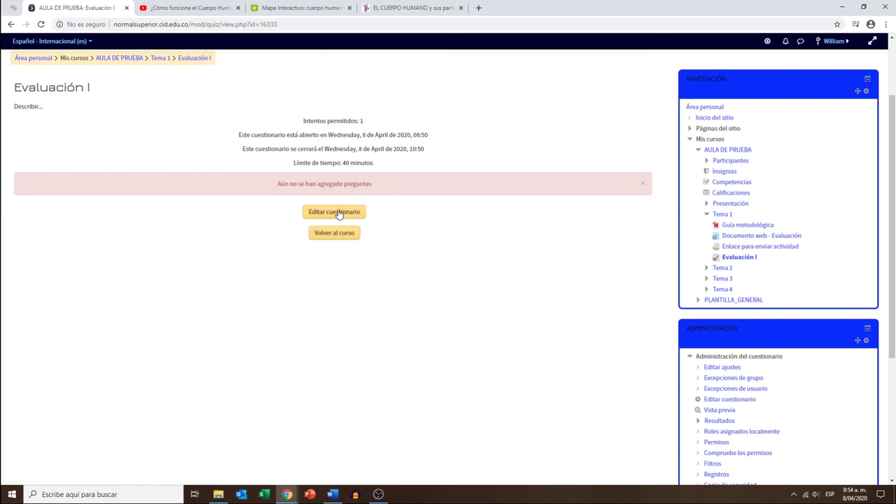
left_click(722, 403)
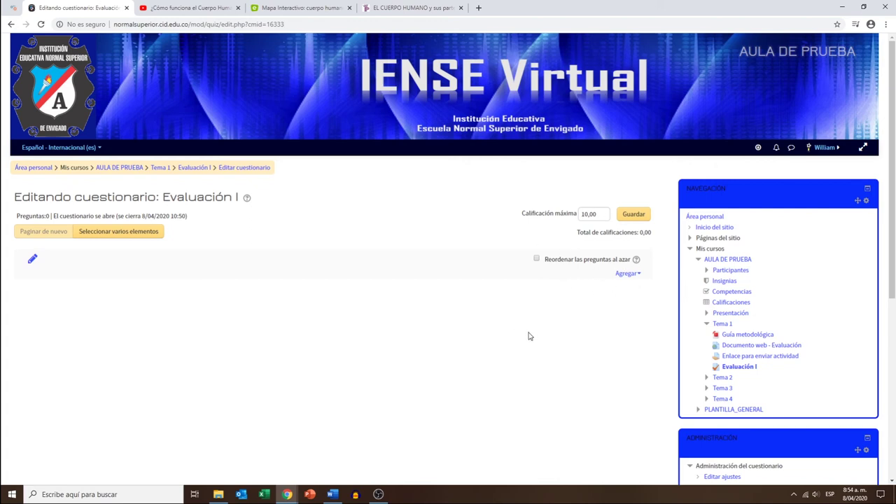
Set and save the quiz's maximum grade as 5, and enable random reordering of the questions.
left_click(597, 215)
left_click_drag(598, 215, 583, 215)
type("5")
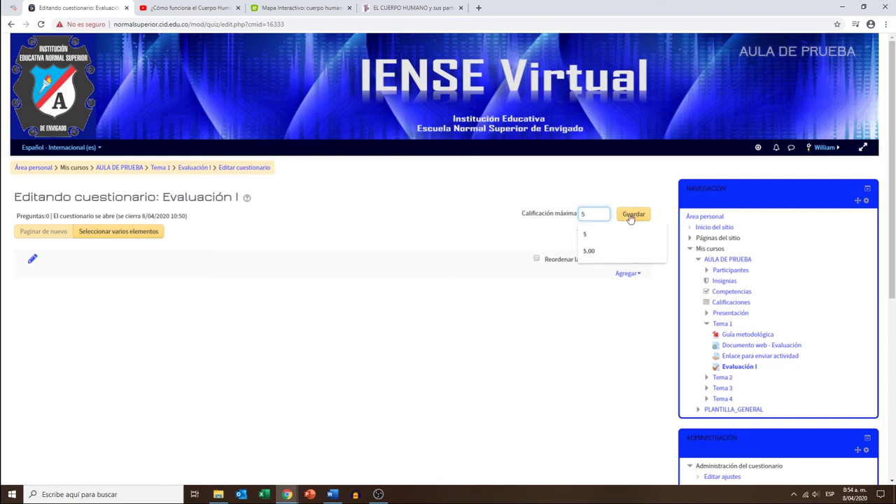
left_click(630, 219)
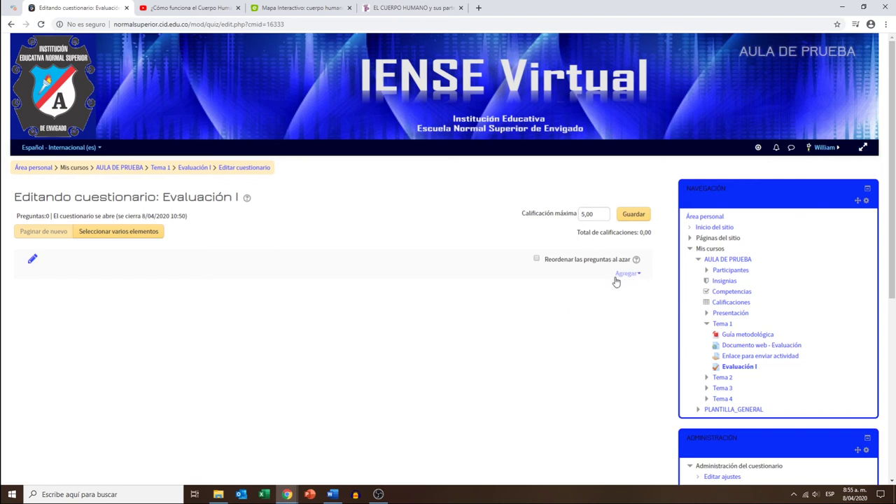
left_click(536, 260)
Add a new question of type Opción múltiple to the quiz.
left_click(628, 273)
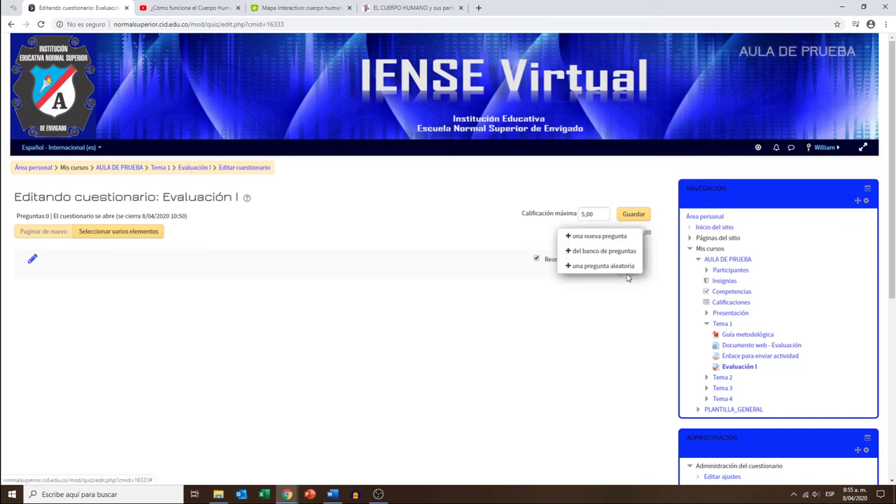
left_click(575, 243)
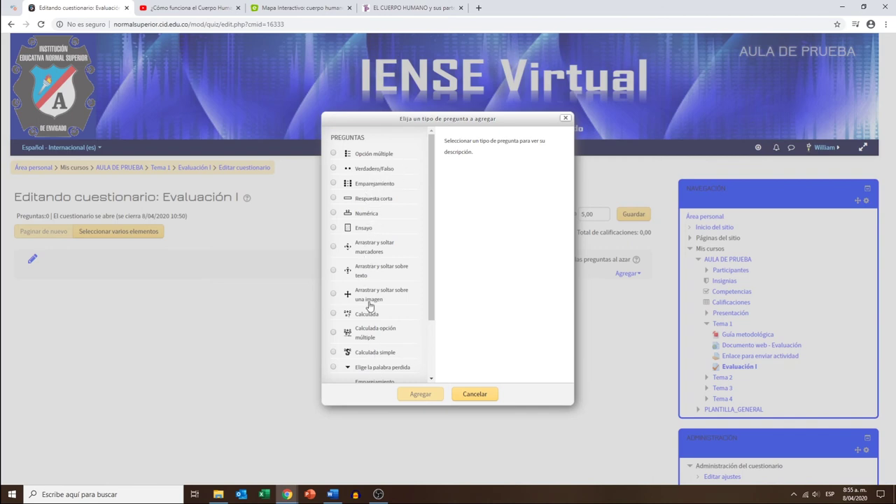
left_click(375, 156)
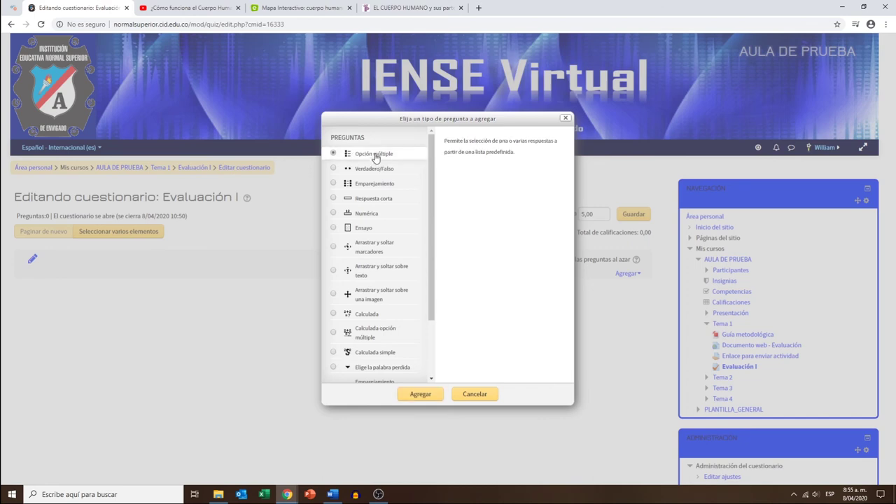
left_click(419, 395)
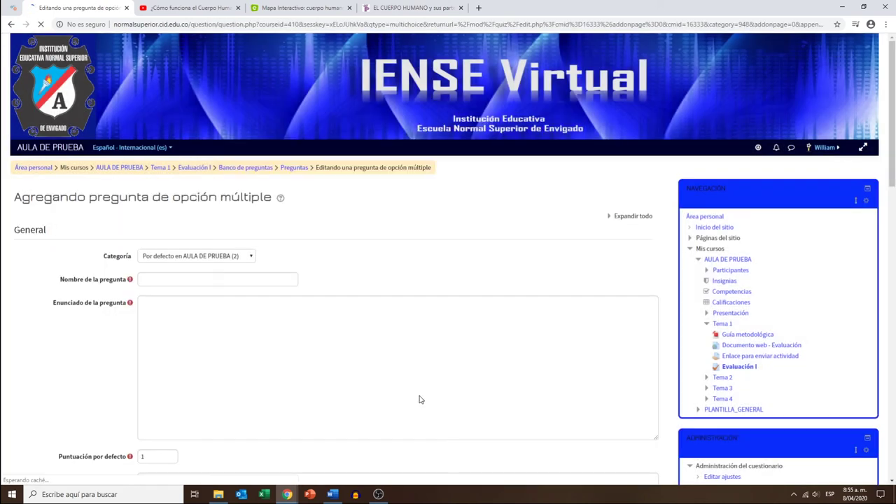
Name the multiple-choice question "1" and enter "Suma 2+2=" as its question text.
left_click(174, 279)
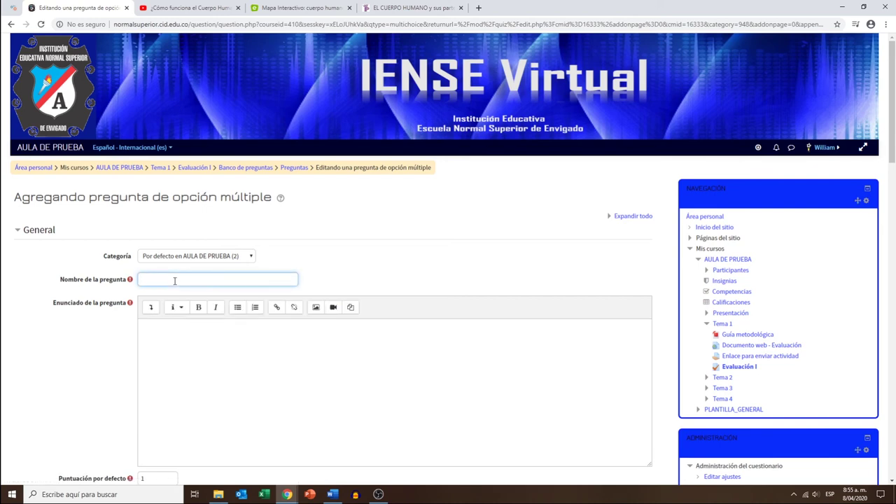
type("1")
left_click(156, 333)
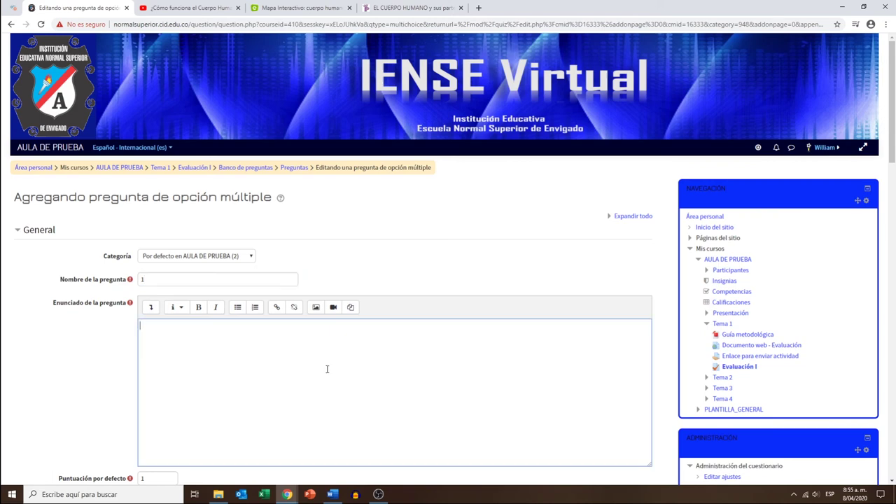
scroll(169, 377, "down", 2)
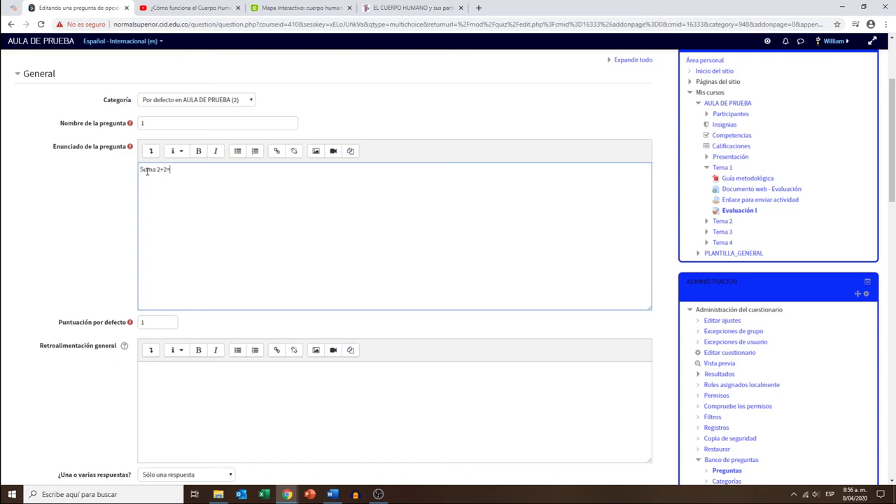
scroll(234, 215, "down", 3)
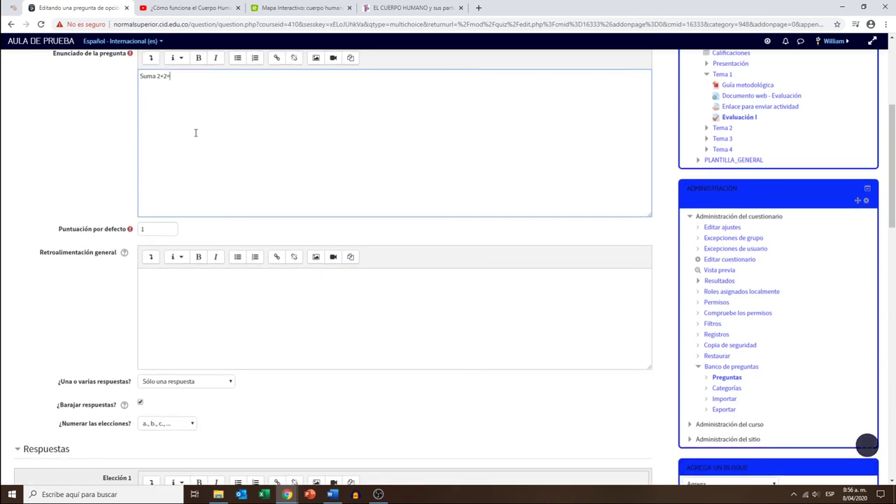
scroll(116, 143, "down", 1)
scroll(116, 143, "down", 2)
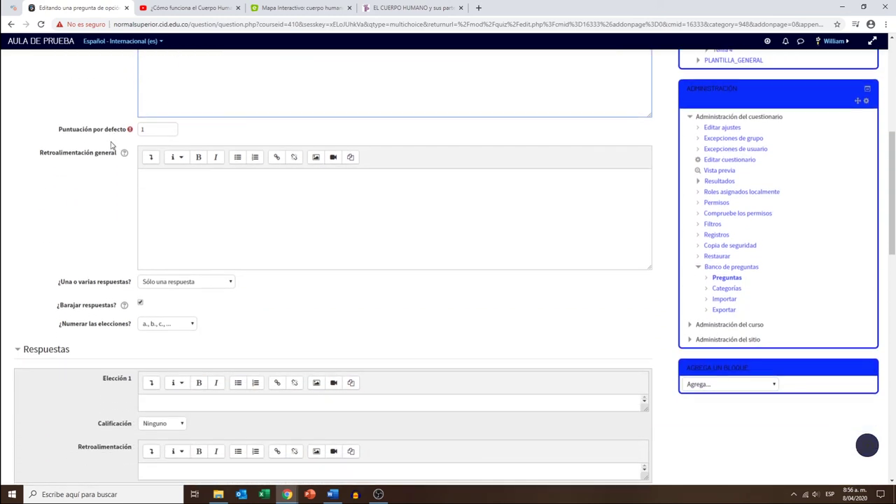
scroll(115, 142, "up", 4)
left_click_drag(171, 169, 139, 170)
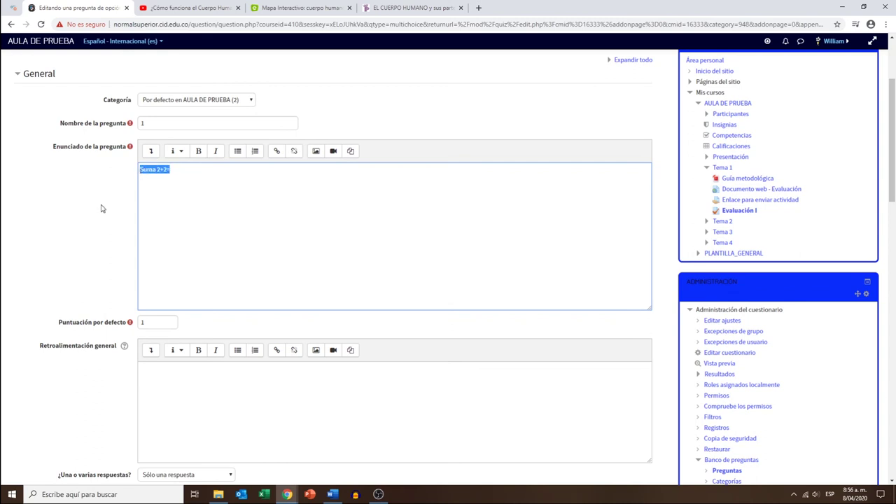
Enter "3" as the text of the first answer choice (Elección 1).
scroll(101, 206, "down", 4)
scroll(101, 205, "down", 2)
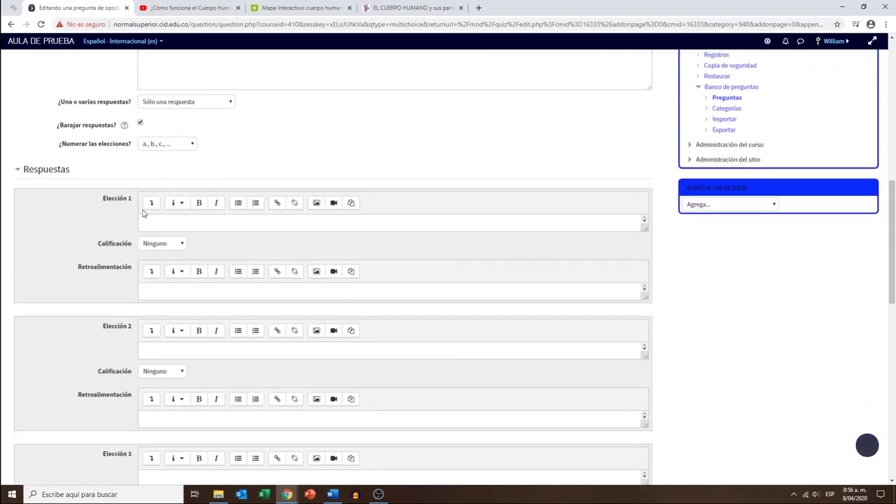
left_click(144, 224)
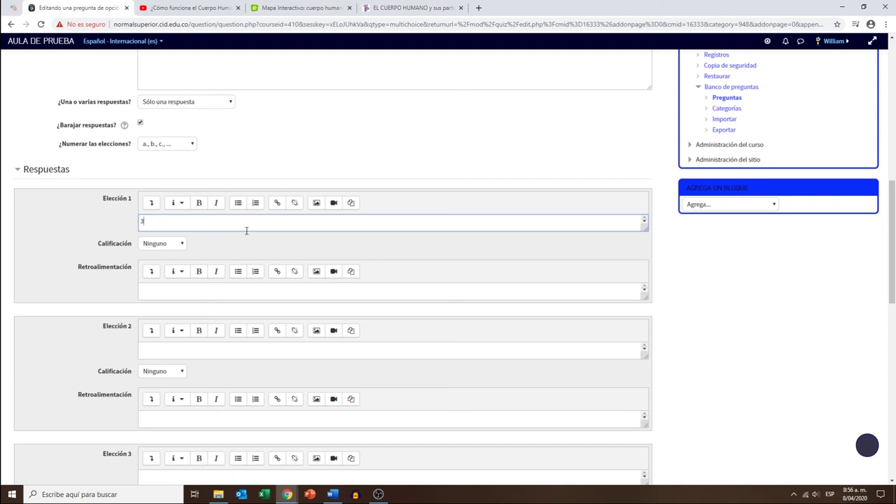
Enter "4" as the second answer choice (Elección 2) and set its grade to 100%.
left_click(152, 289)
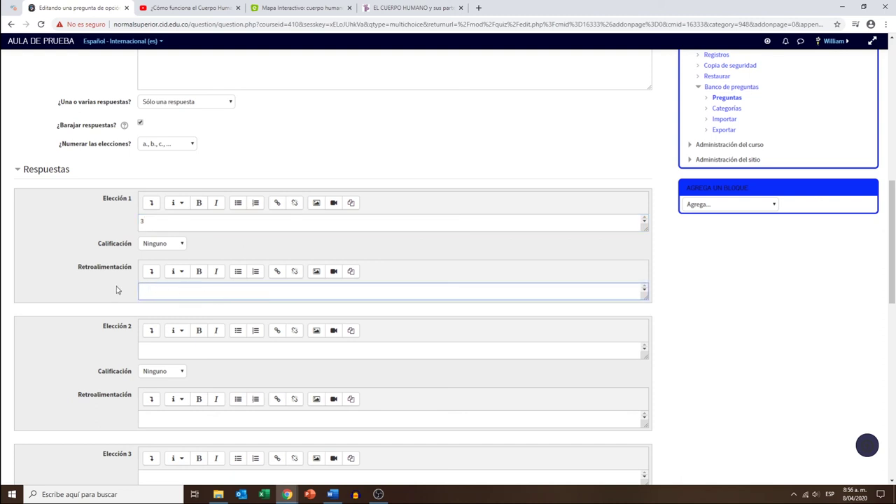
scroll(117, 289, "down", 2)
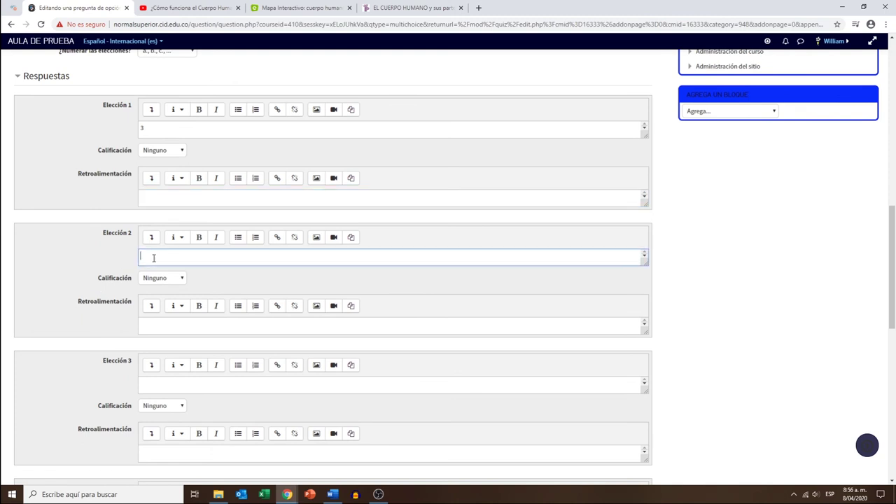
left_click(158, 258)
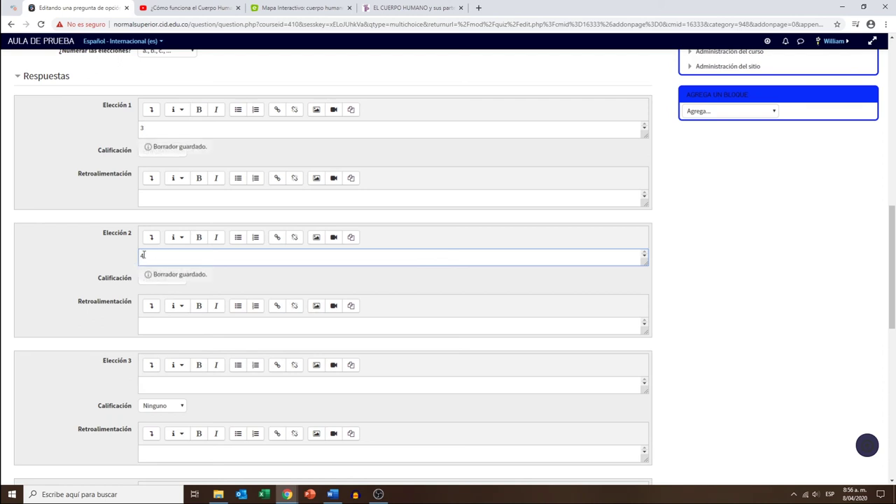
left_click(183, 284)
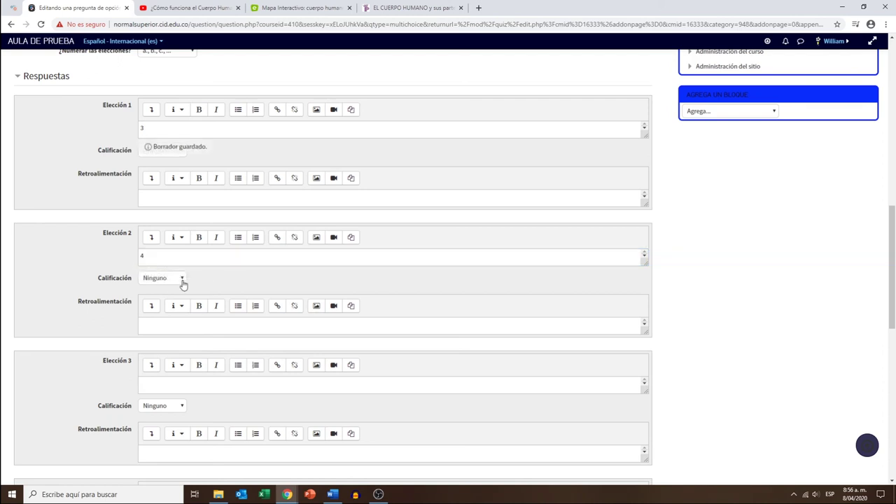
left_click(181, 279)
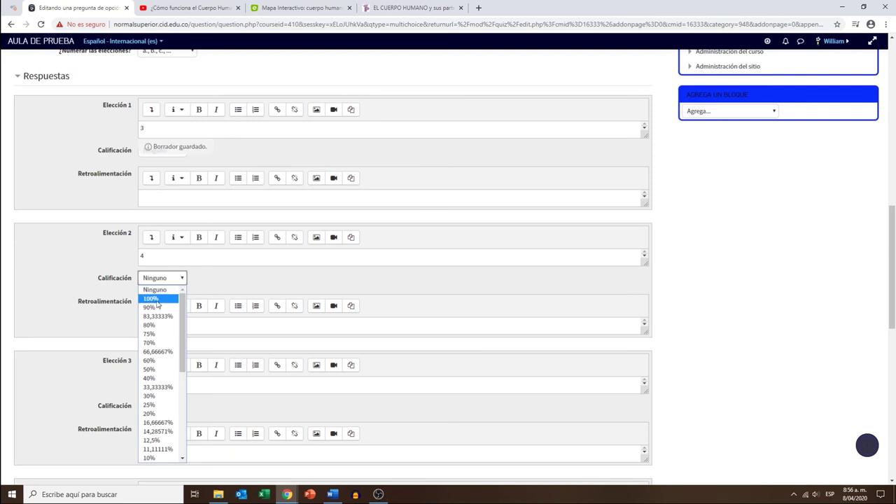
left_click(151, 299)
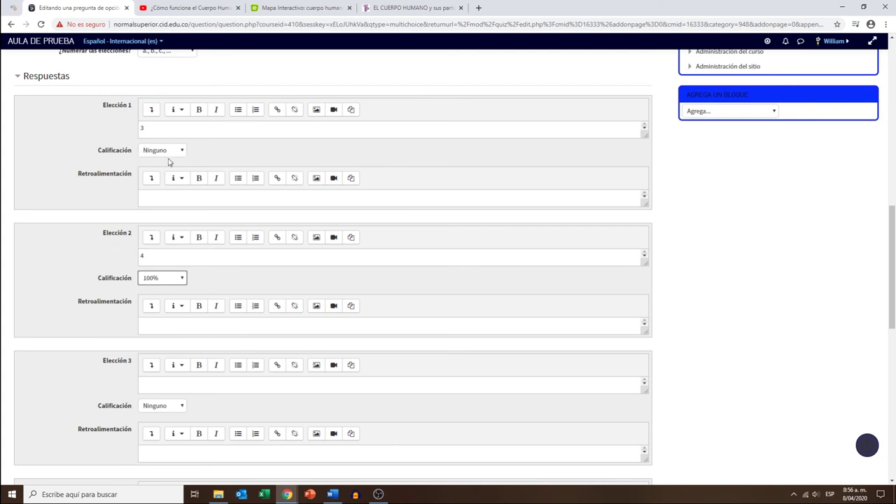
Enter "6" as the third answer choice (Elección 3) and save the question.
scroll(115, 175, "down", 2)
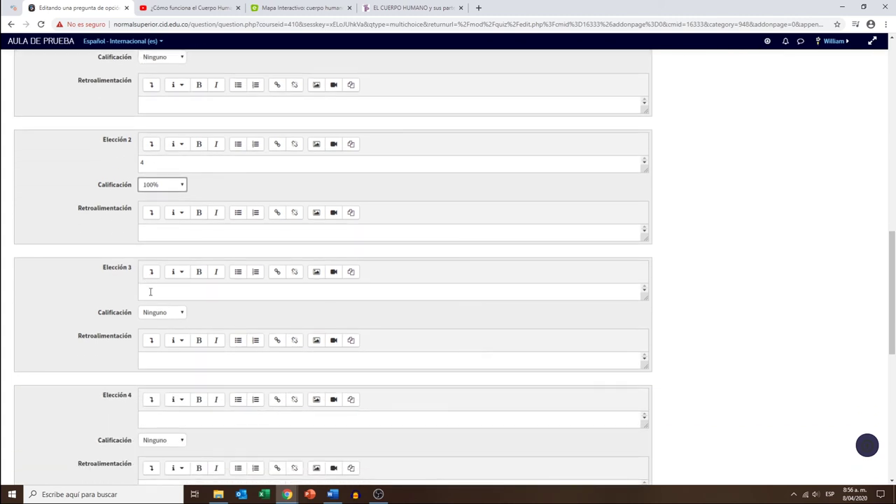
left_click(153, 291)
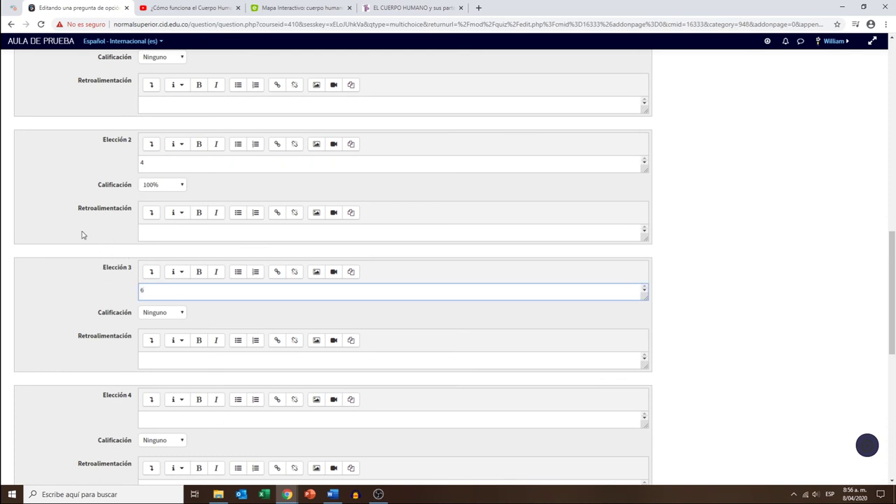
scroll(81, 235, "down", 3)
scroll(110, 304, "down", 4)
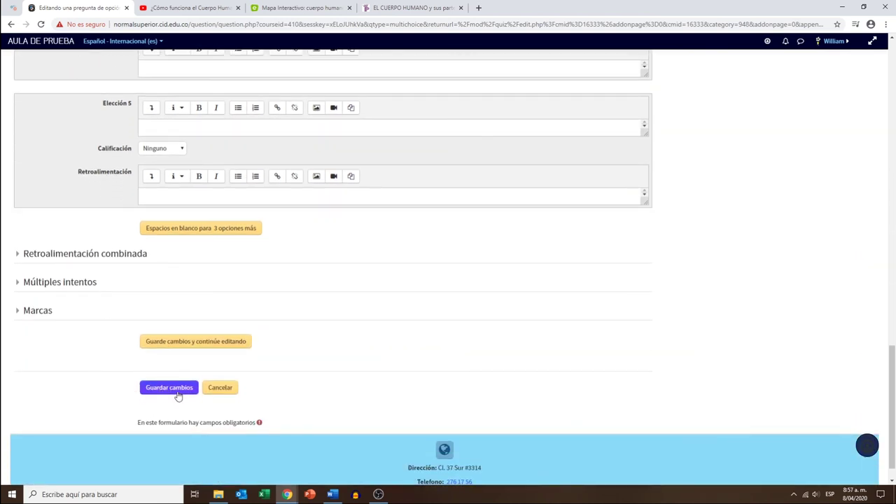
left_click(179, 396)
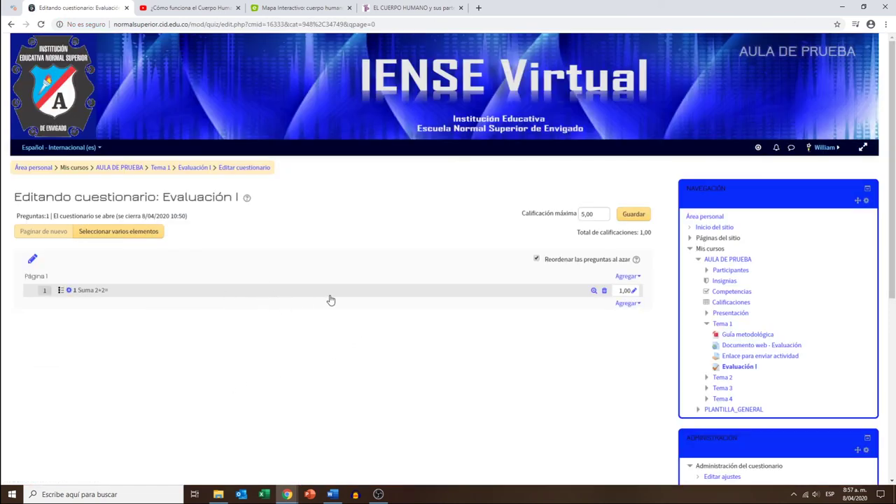
Add a second question of type Opción múltiple after the "Suma 2+2=" question.
left_click(623, 305)
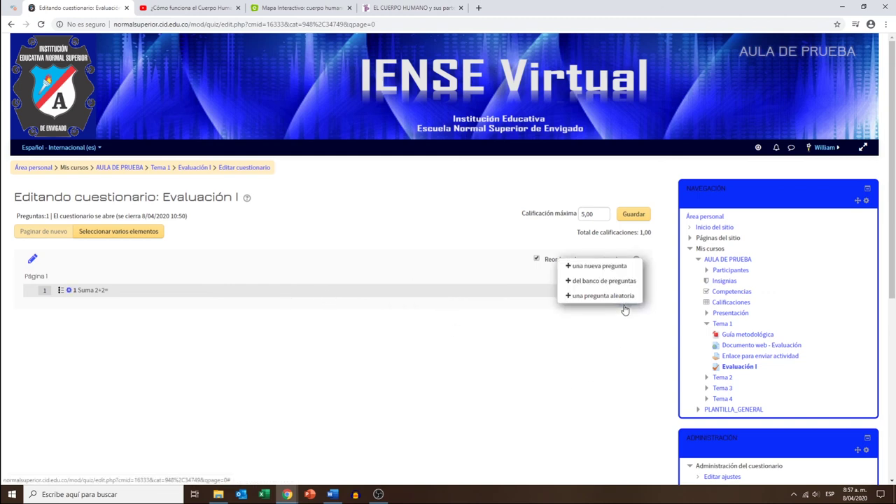
left_click(594, 269)
left_click(359, 158)
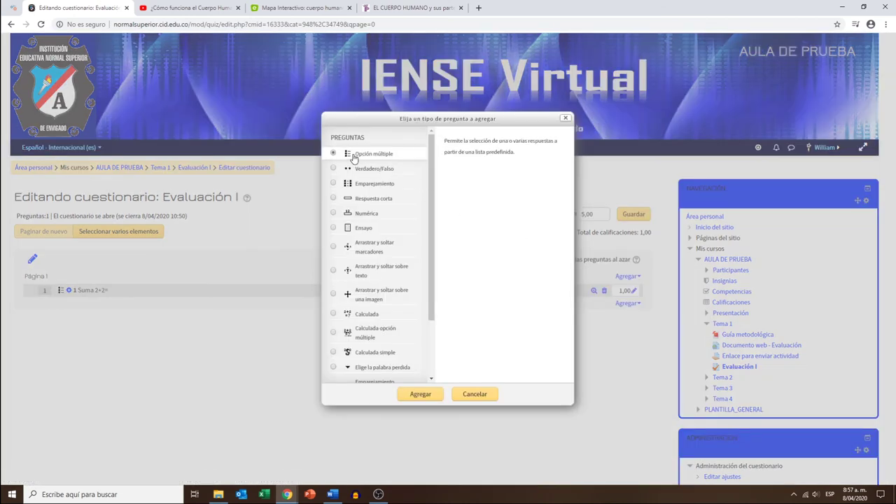
left_click(420, 395)
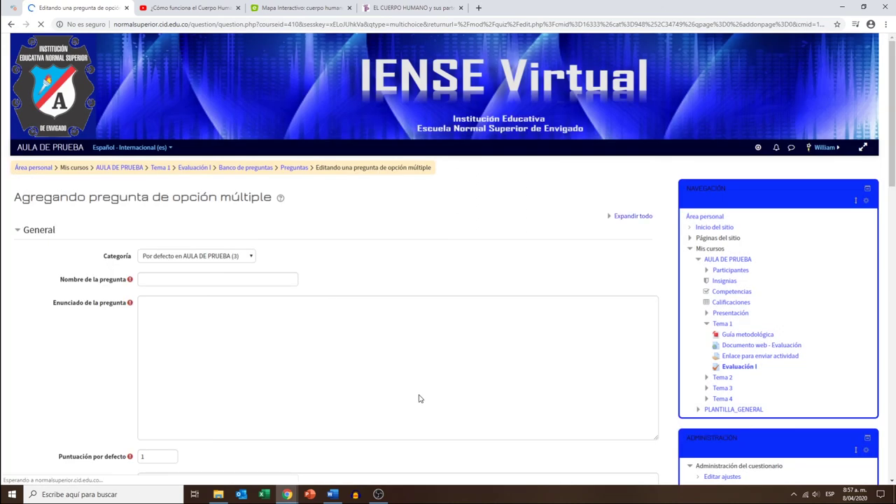
Name the new question "2" and enter "Resta 6-3=" as its question text.
left_click(164, 279)
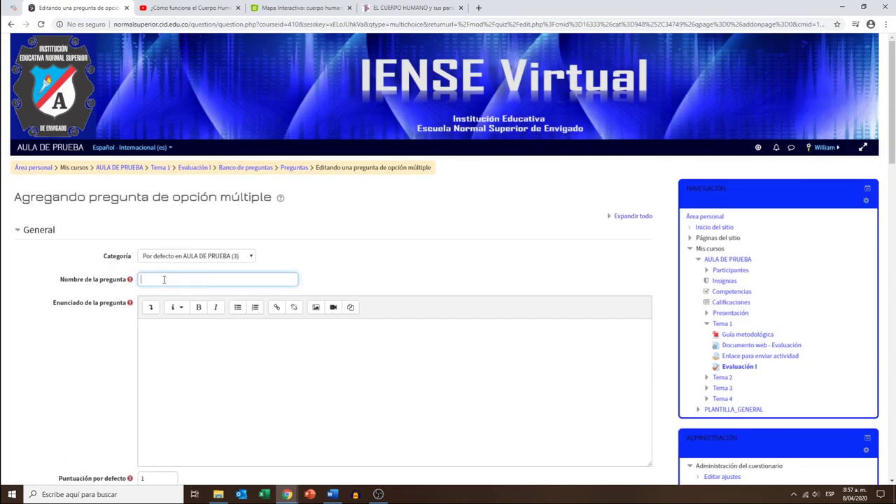
left_click(158, 334)
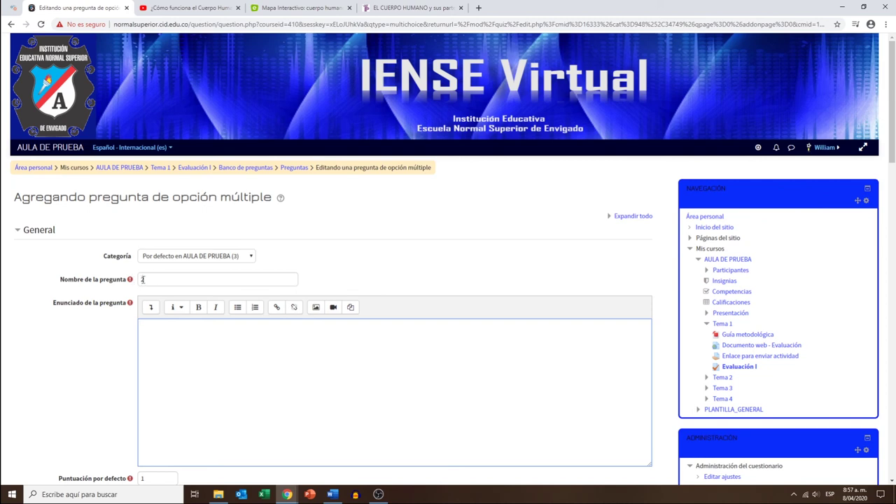
key("Tab")
scroll(154, 329, "down", 2)
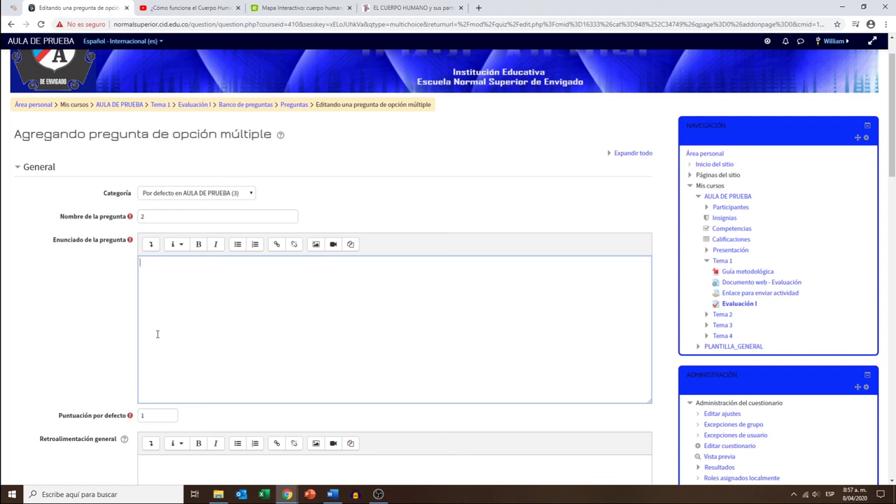
left_click(159, 267)
Enter "3" as the first answer choice of question 2 and set its grade to 100%.
scroll(96, 320, "down", 4)
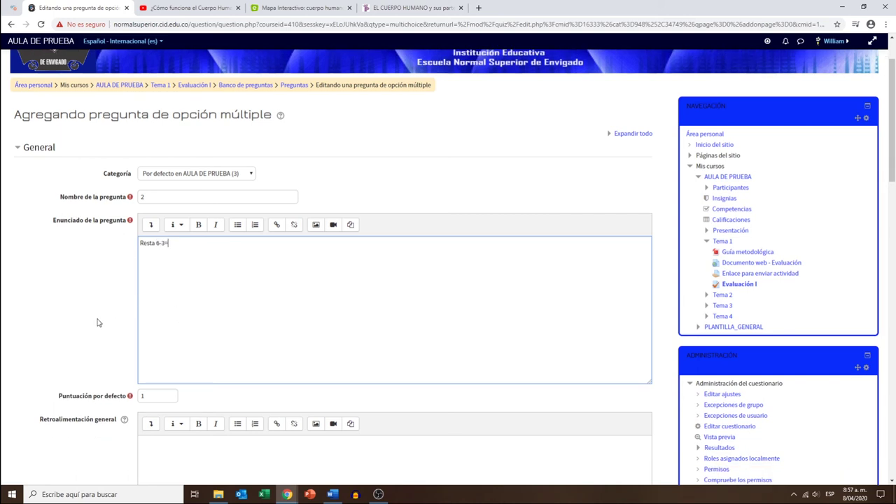
scroll(93, 320, "down", 3)
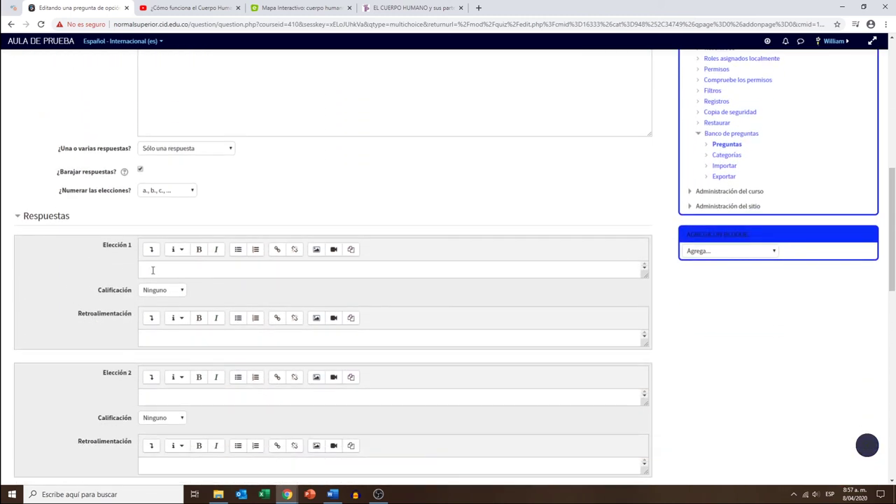
left_click(152, 269)
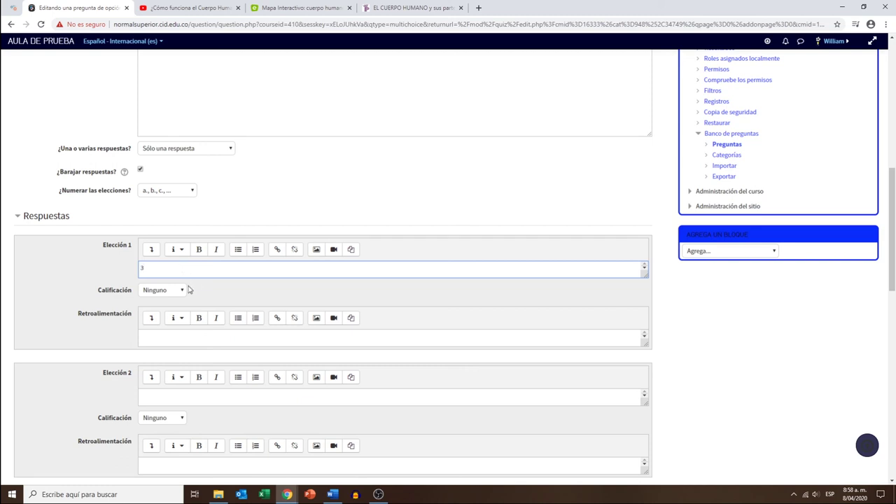
left_click(184, 294)
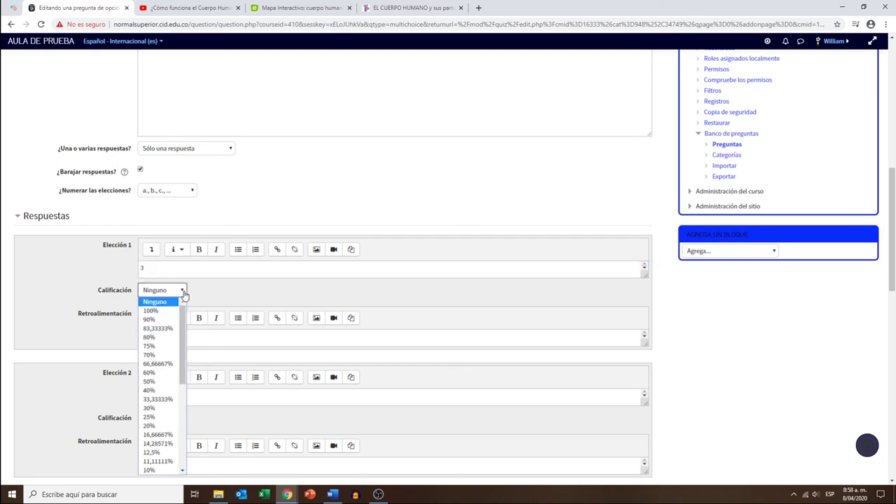
left_click(153, 312)
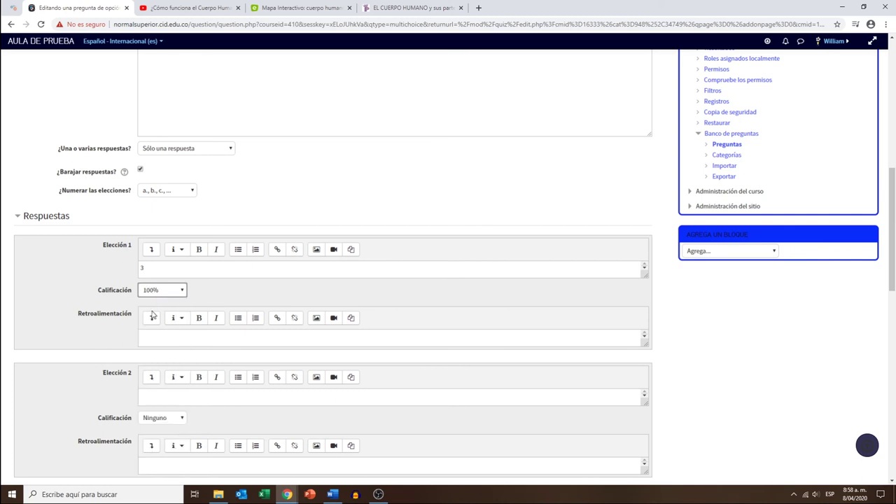
Enter "4" as Elección 2 and "5" as Elección 3 of the subtraction question.
left_click(149, 397)
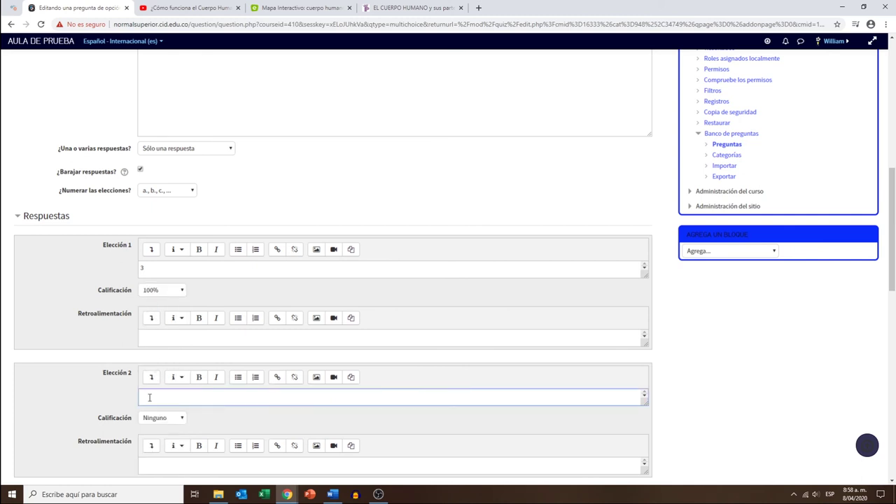
type("4")
scroll(63, 366, "down", 3)
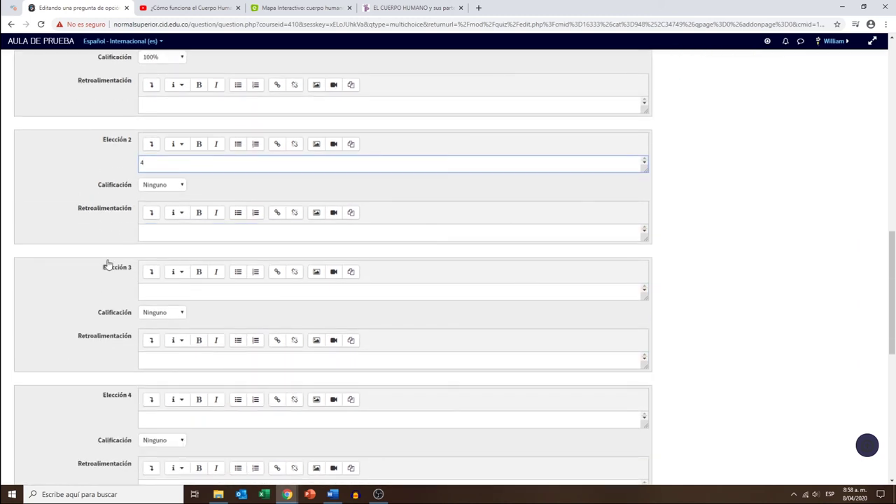
left_click(159, 293)
type("5")
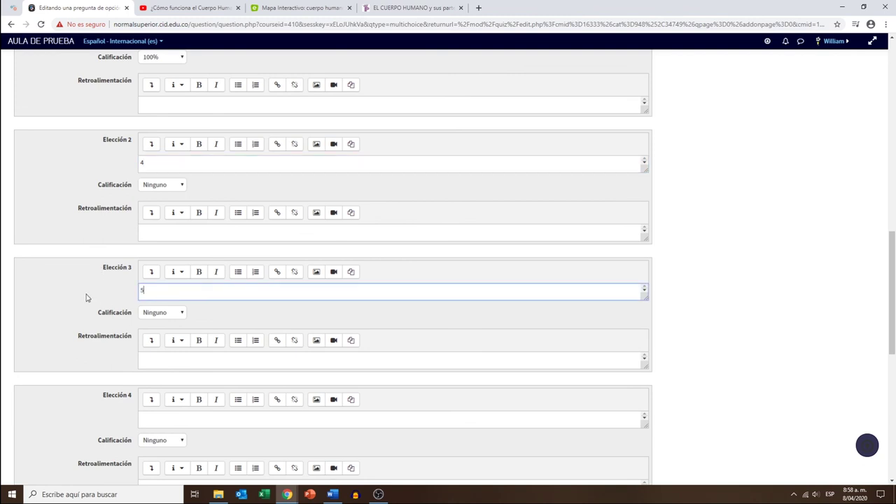
Save the "Resta 6-3=" question to the quiz.
left_click(86, 296)
scroll(57, 304, "down", 2)
scroll(56, 303, "down", 5)
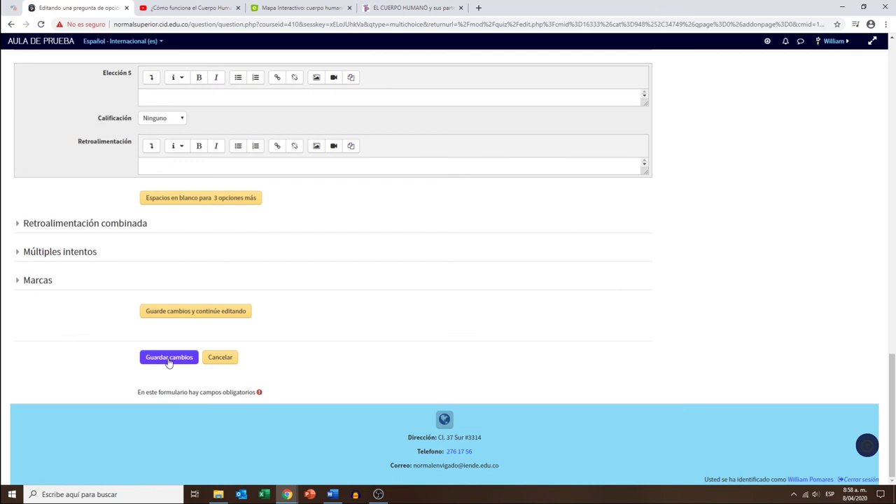
left_click(167, 362)
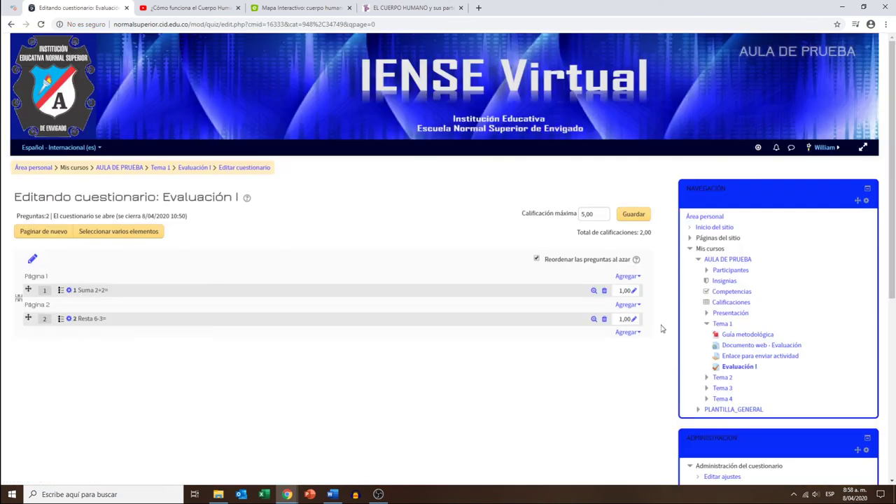
Add a third question of type Opción múltiple after the "Resta 6-3=" question.
left_click(627, 335)
left_click(596, 296)
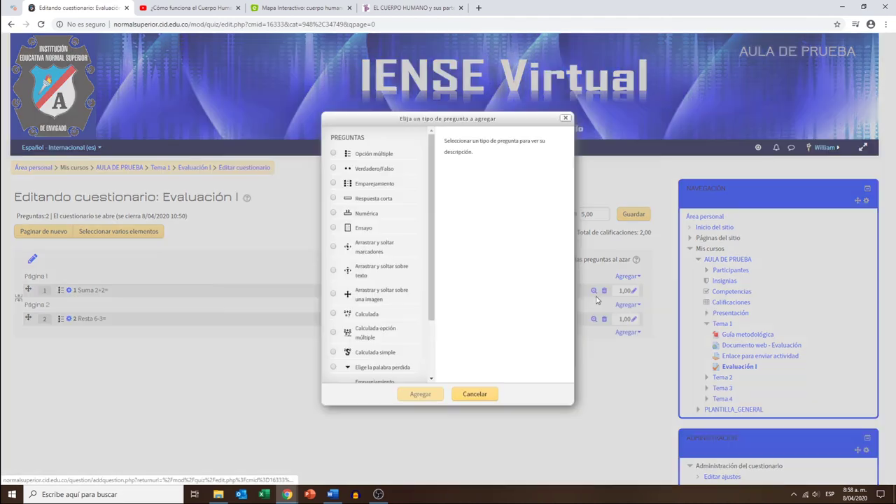
left_click(373, 155)
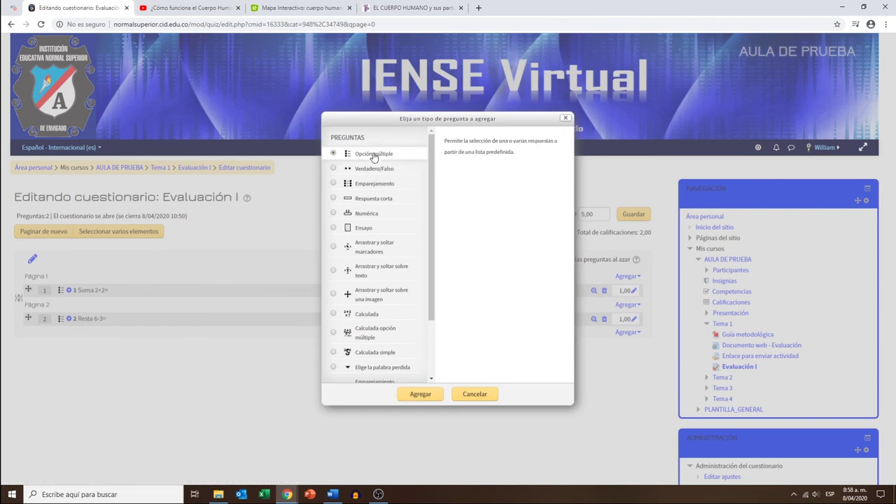
left_click(412, 400)
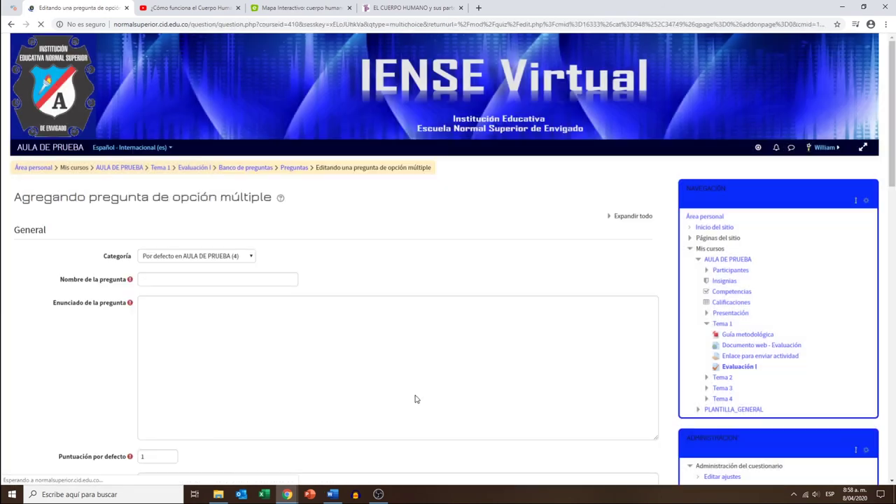
Name the new question "3" and enter "Suma 5+4=" as its question text.
left_click(171, 279)
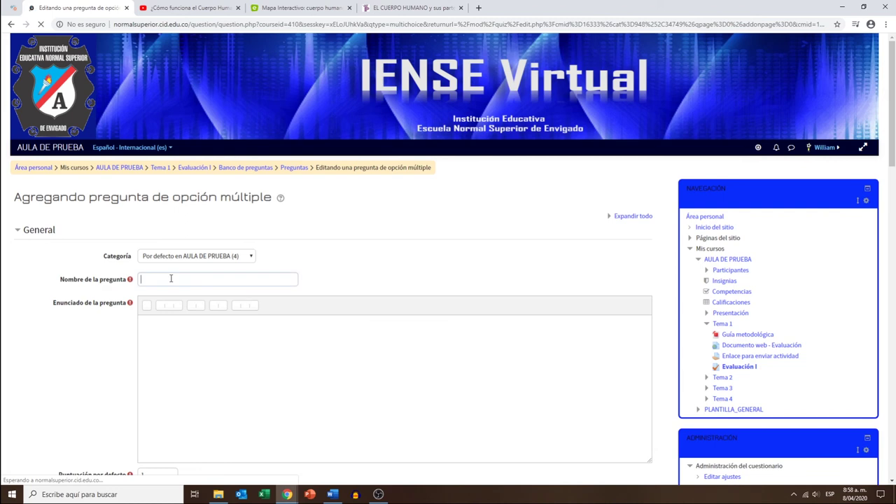
type("3")
left_click(172, 331)
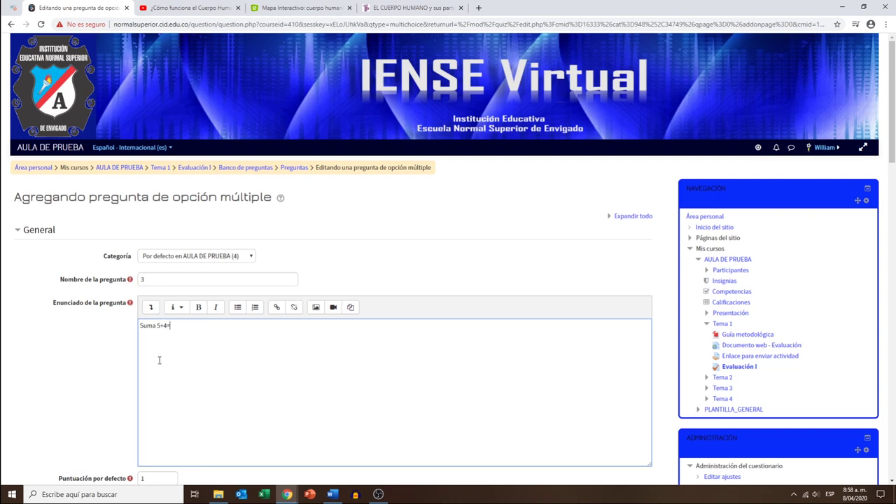
Enter "9" as the first answer choice of question 3 and set its grade to 100%.
scroll(119, 350, "down", 4)
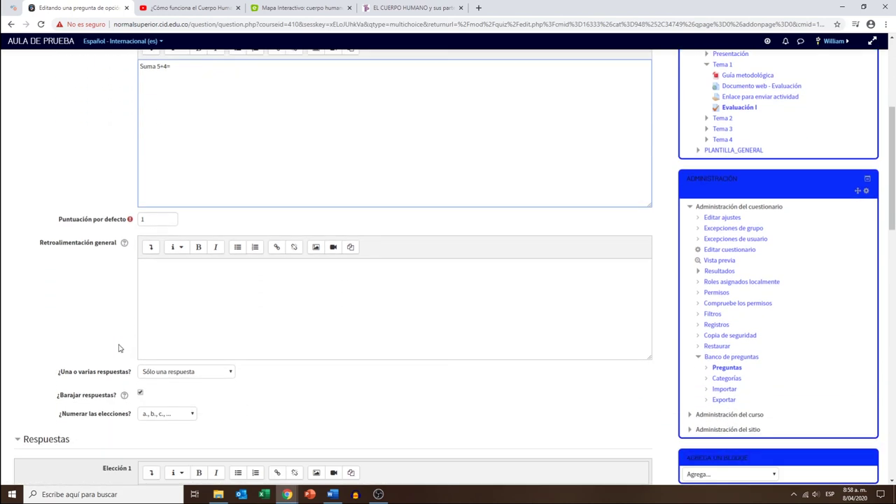
scroll(119, 348, "down", 3)
left_click(161, 315)
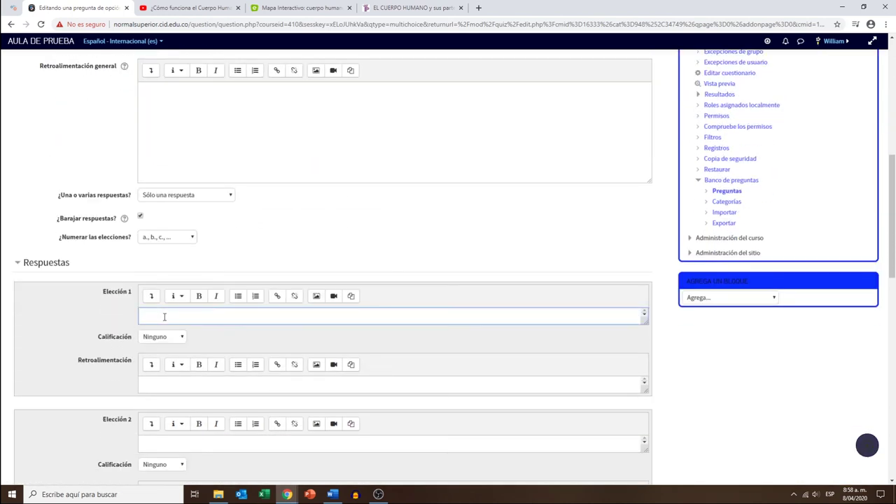
type("A")
left_click(181, 336)
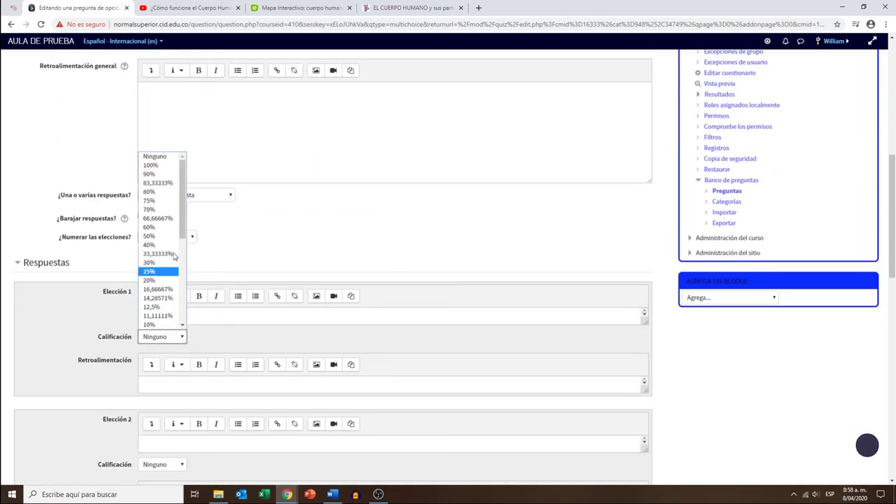
left_click(166, 165)
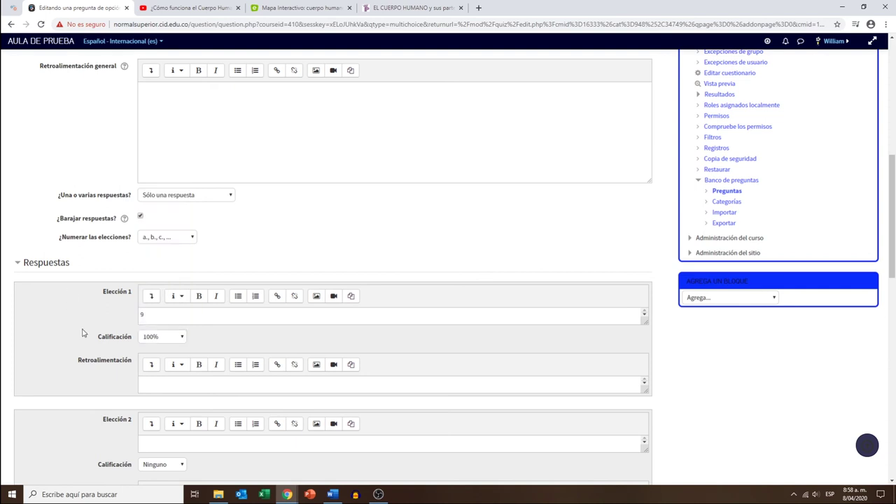
Enter "6" as the second answer choice and "2" as the third answer choice of question 3.
scroll(86, 329, "down", 1)
scroll(89, 327, "down", 1)
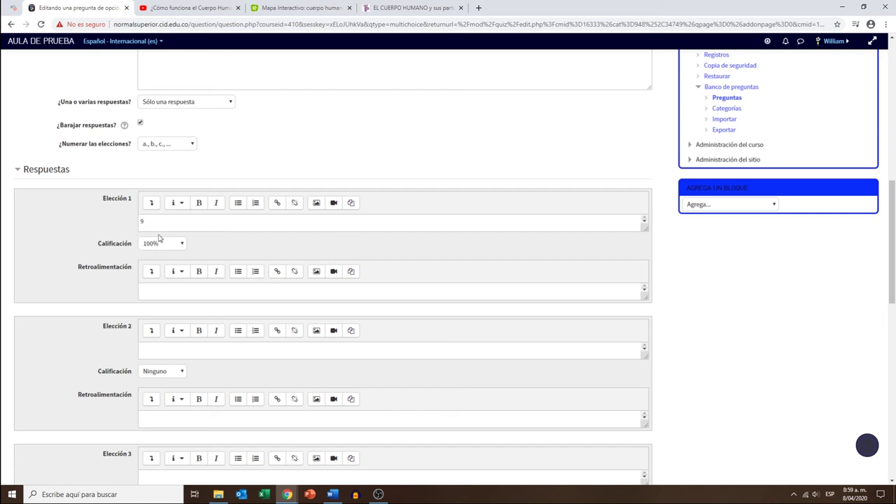
left_click(155, 351)
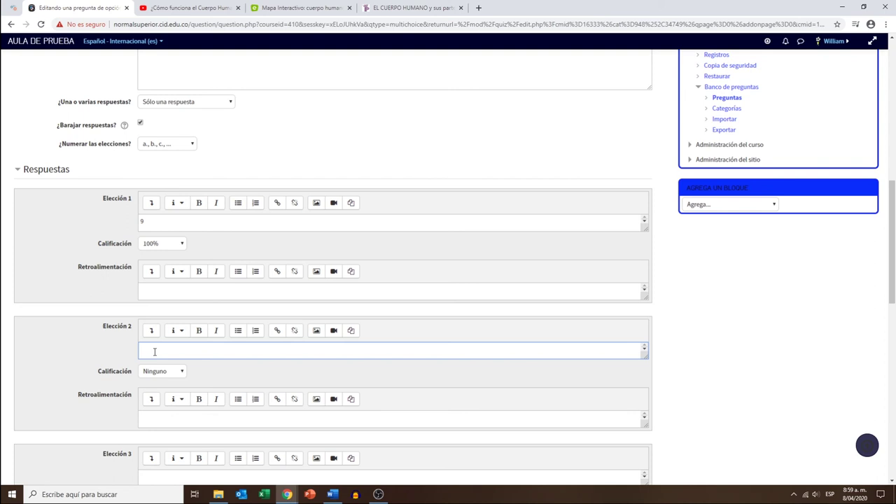
scroll(54, 354, "down", 2)
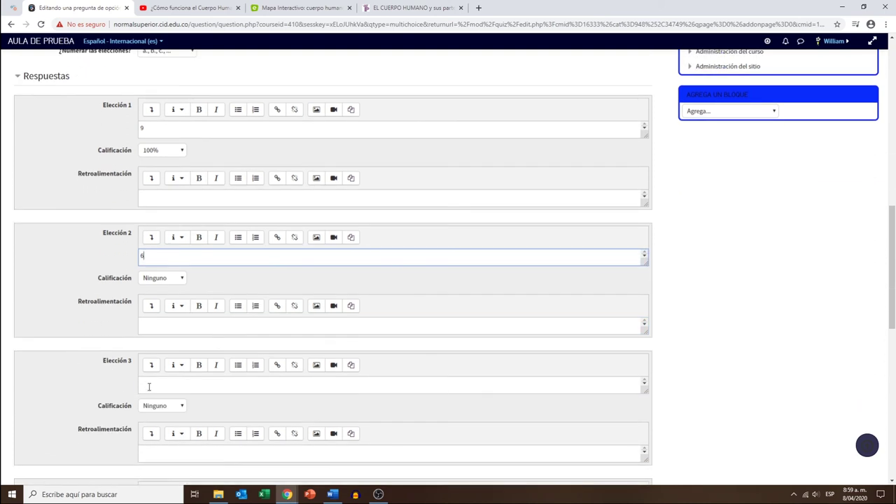
left_click(149, 386)
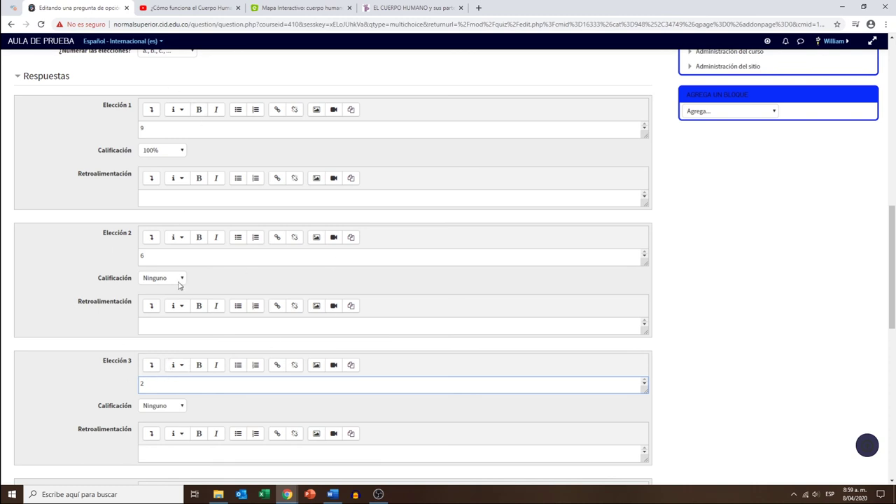
left_click(74, 377)
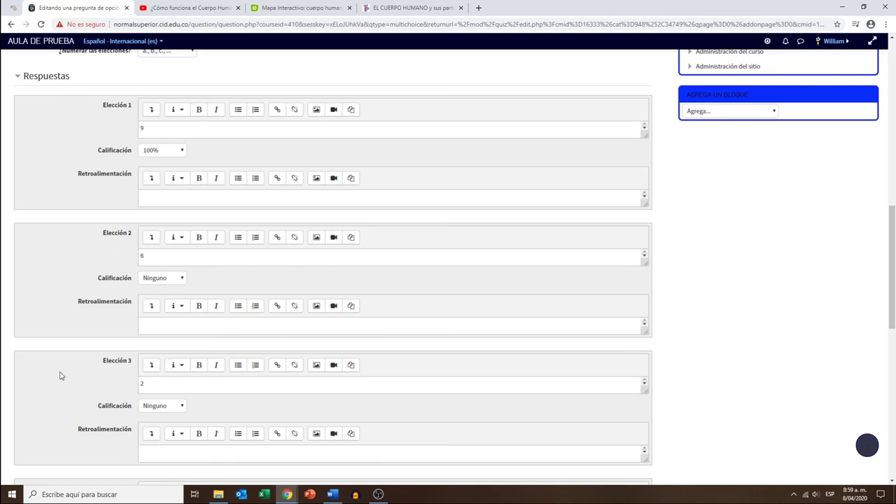
Save the "Suma 5+4=" question to the Evaluación I quiz.
scroll(59, 376, "down", 1)
scroll(60, 375, "up", 7)
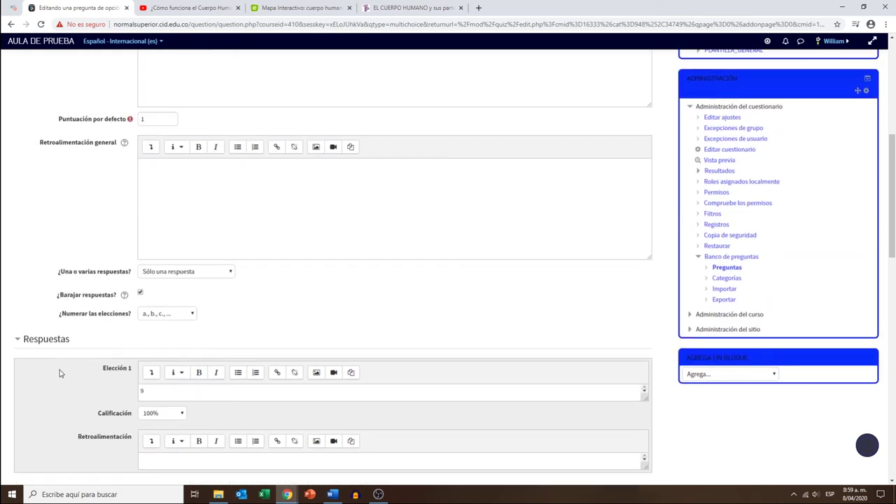
scroll(59, 373, "down", 10)
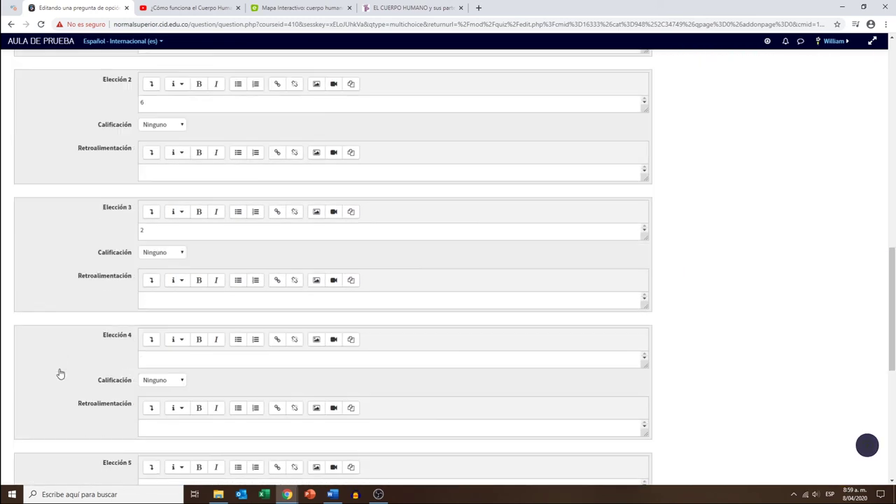
scroll(61, 374, "down", 5)
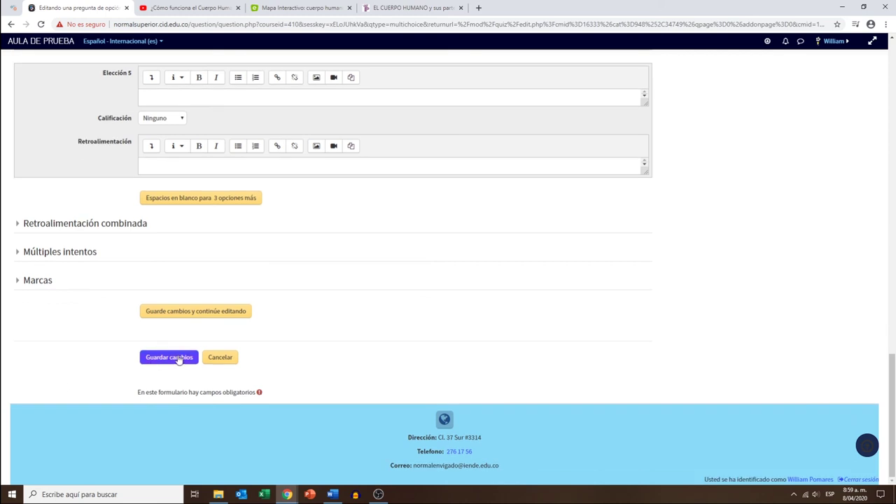
left_click(168, 357)
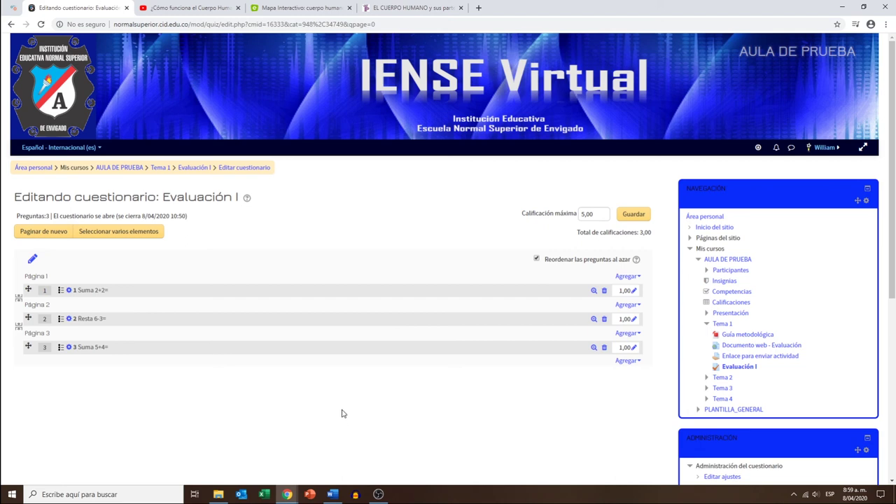
Open the preview of the Evaluación I quiz, check its time limit notice, and begin the attempt.
scroll(357, 382, "down", 3)
scroll(357, 382, "down", 1)
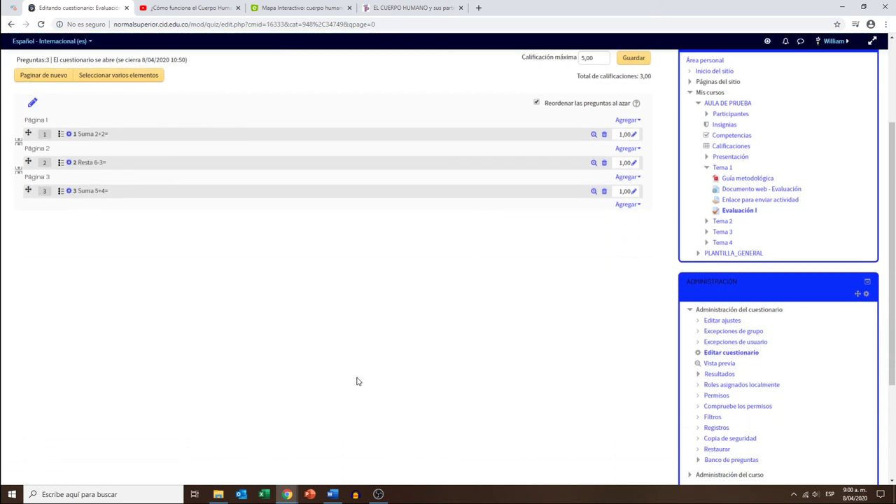
scroll(357, 382, "up", 3)
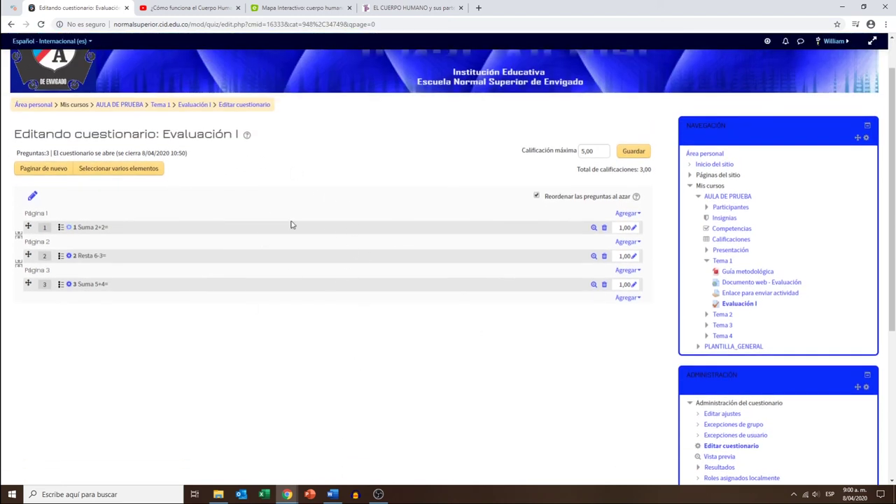
left_click(690, 186)
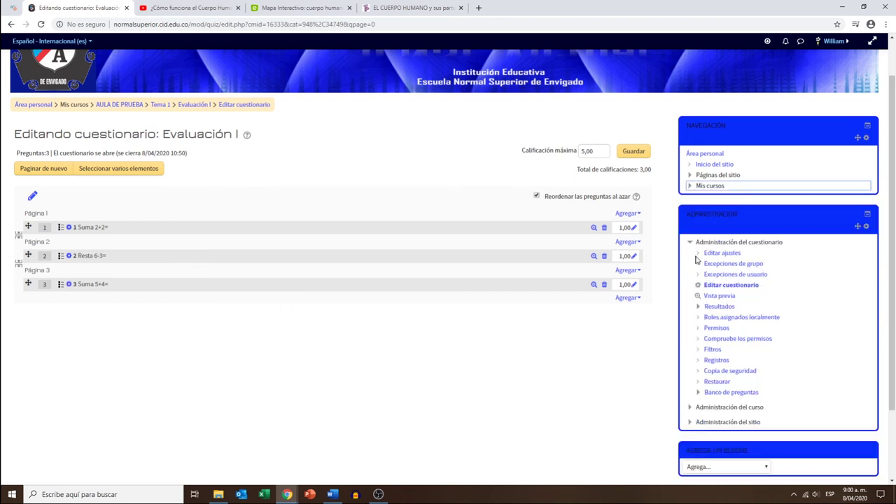
left_click(724, 298)
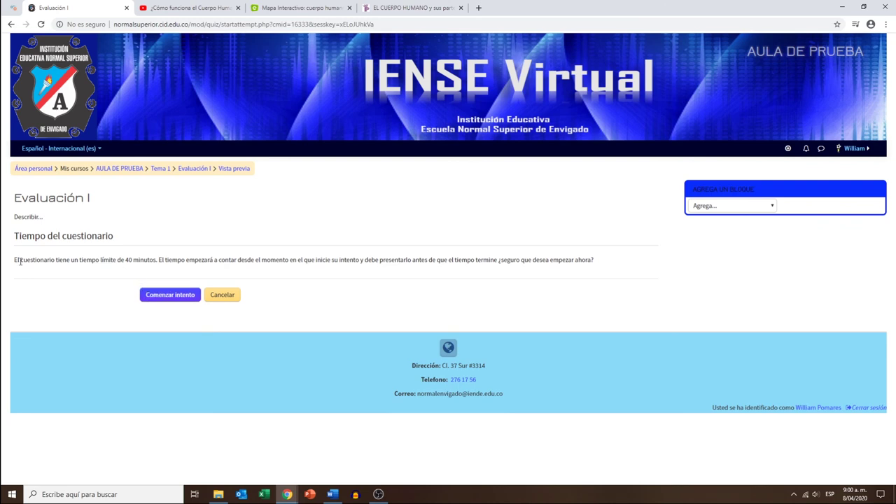
left_click_drag(16, 259, 156, 257)
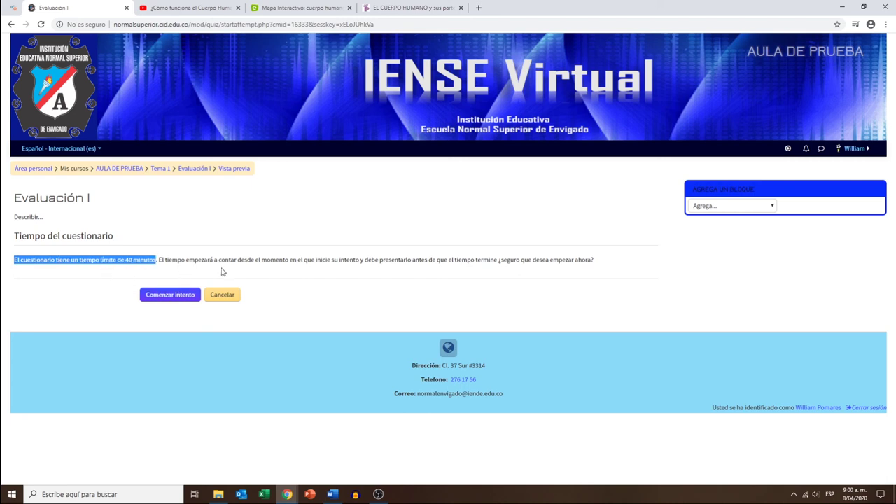
left_click(177, 295)
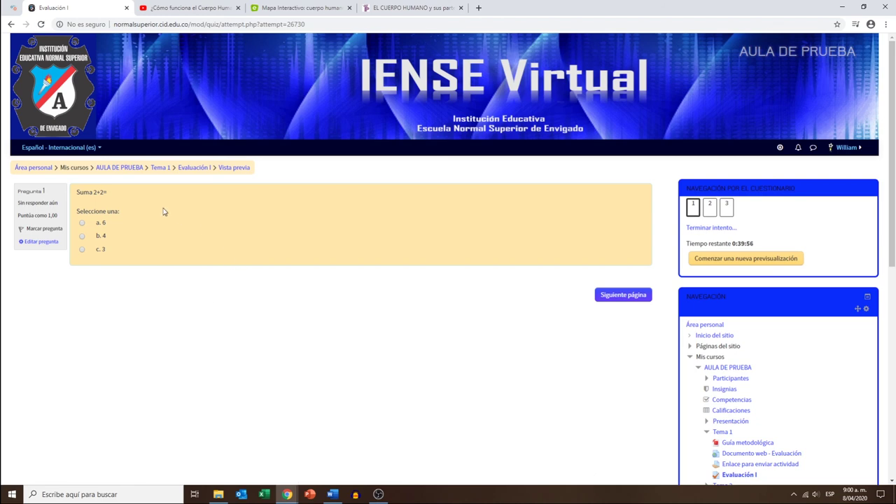
Answer the preview questions with 4 for "Suma 2+2=", 3 for "Resta 6-3=" and 9 for "Suma 5+4=", and finish the attempt.
left_click(83, 239)
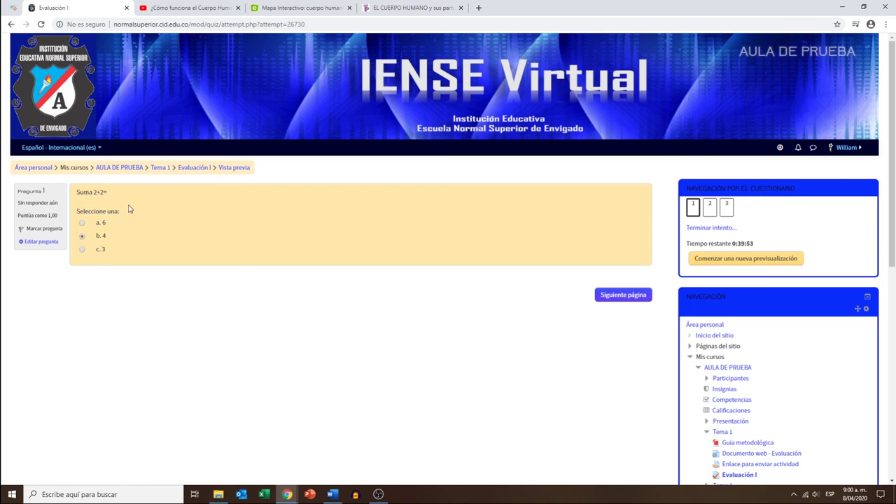
left_click(623, 295)
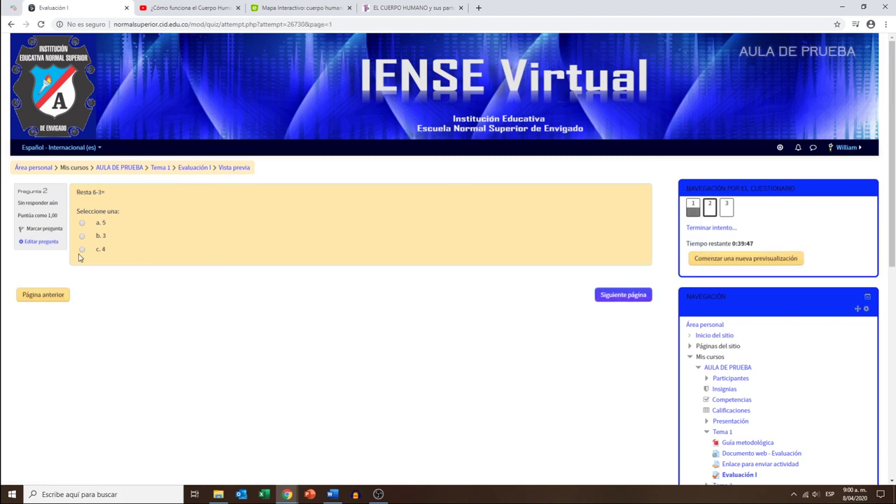
left_click(81, 238)
left_click(625, 297)
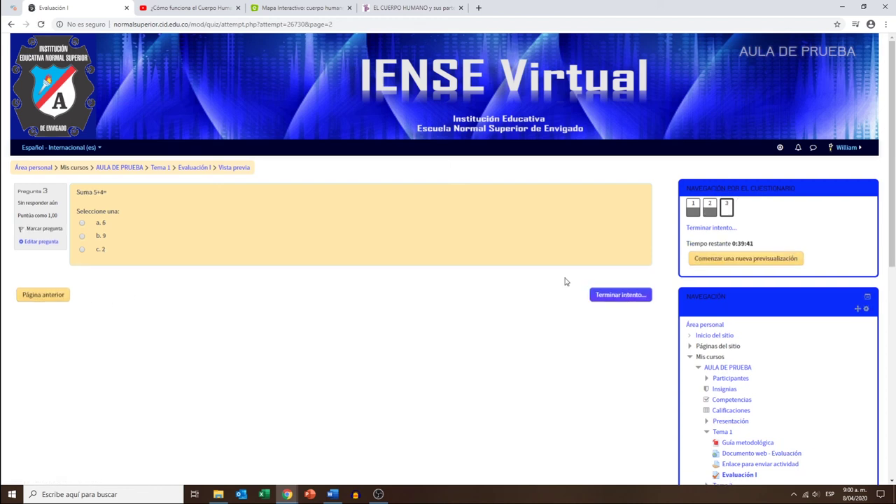
left_click(83, 237)
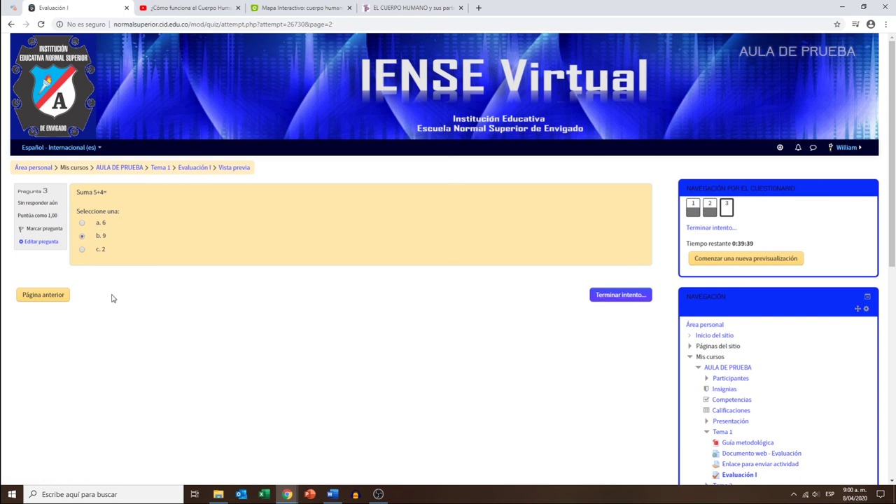
left_click(608, 299)
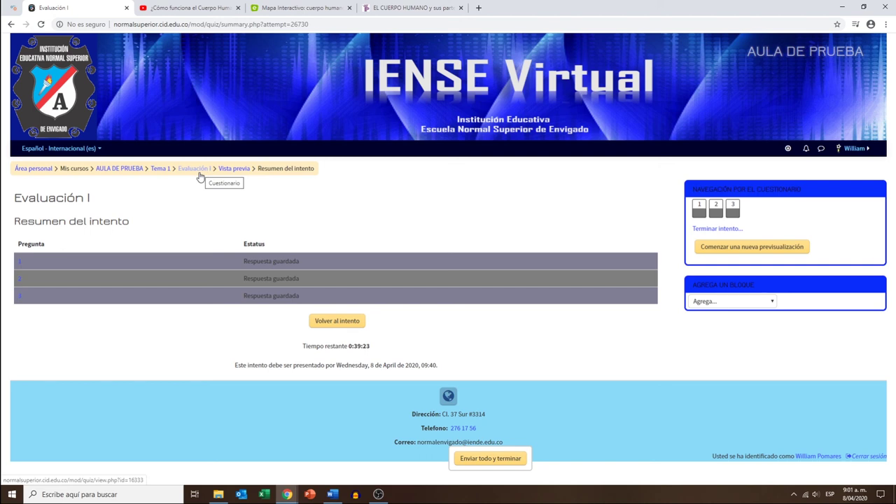
Return to the Tema 1 course page and review its study material, complementary activities and evaluation section.
left_click(161, 171)
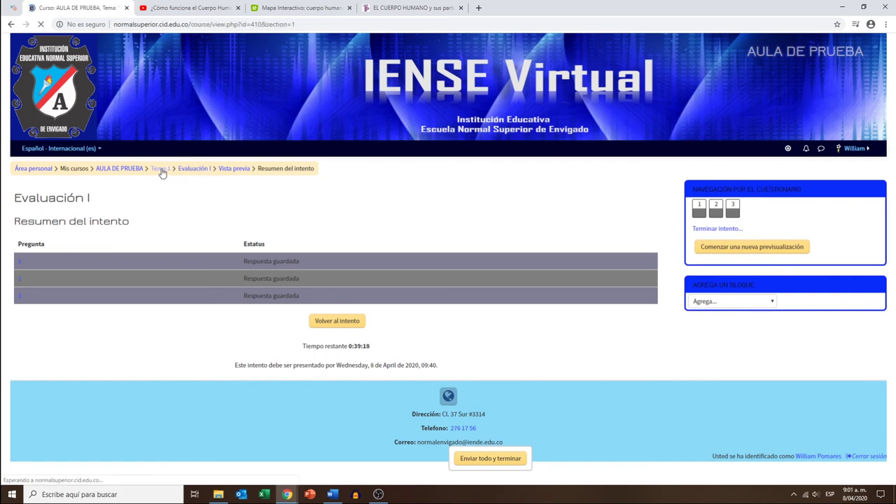
scroll(500, 252, "down", 6)
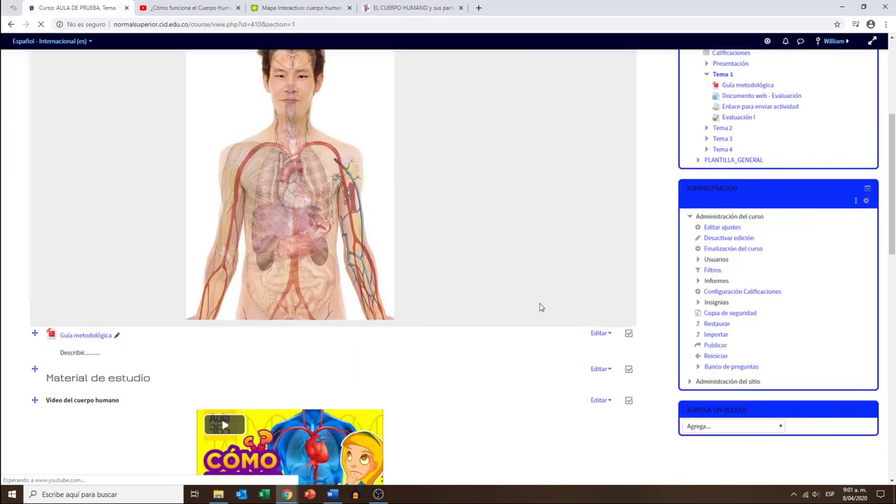
scroll(538, 309, "down", 8)
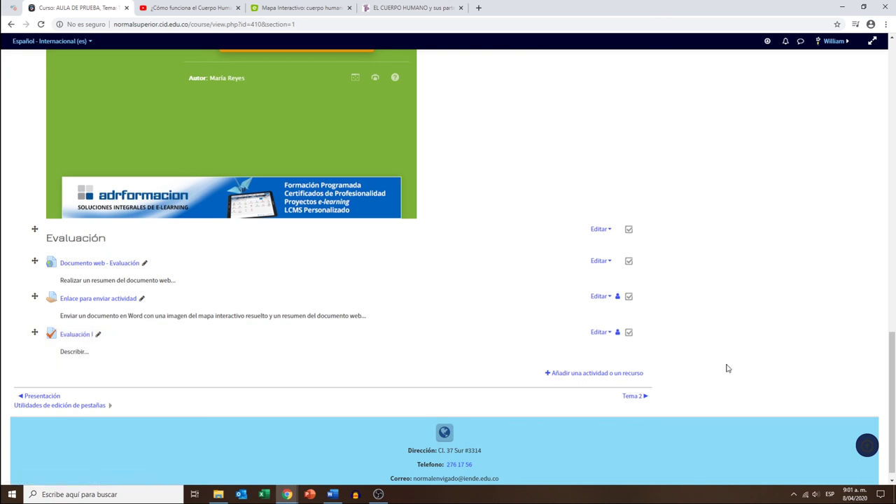
scroll(693, 368, "up", 1)
scroll(693, 369, "up", 6)
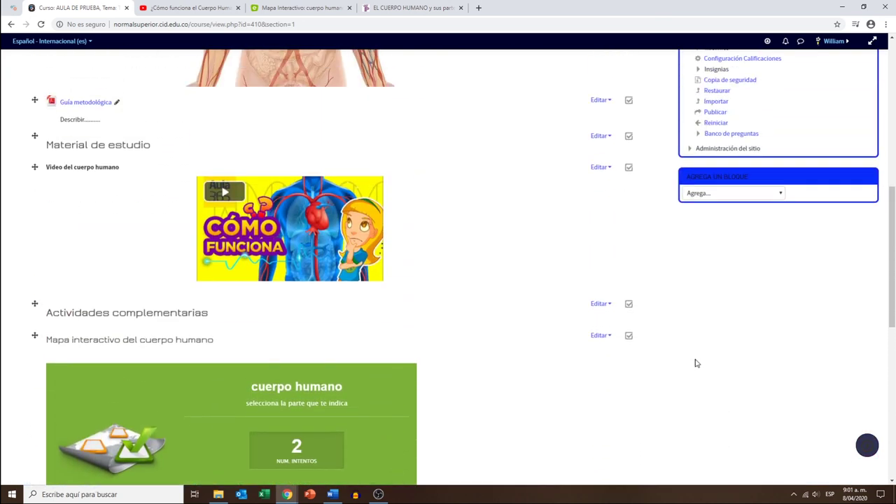
scroll(665, 364, "up", 3)
scroll(660, 371, "down", 8)
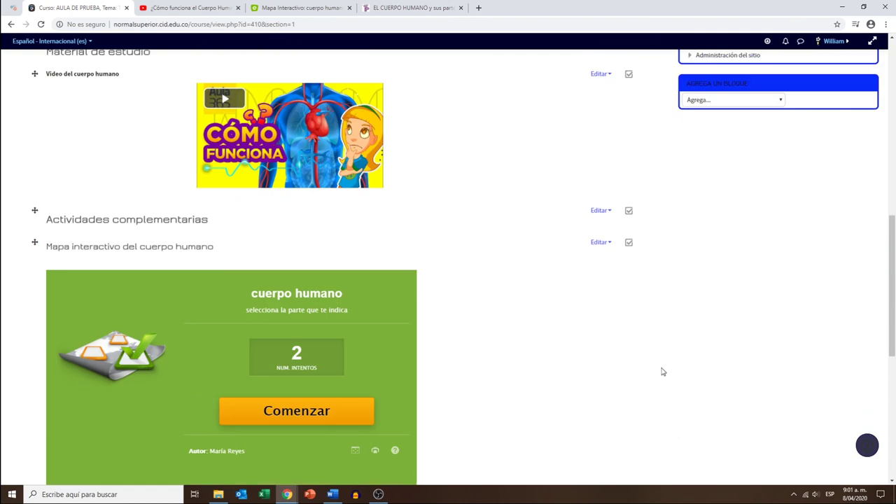
Hide the Evaluación I quiz in the Evaluación section from students.
scroll(665, 374, "down", 2)
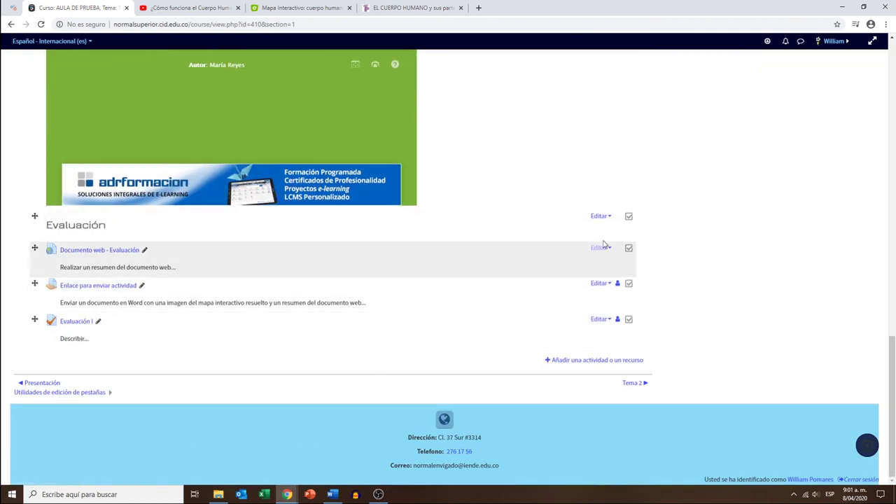
left_click(598, 320)
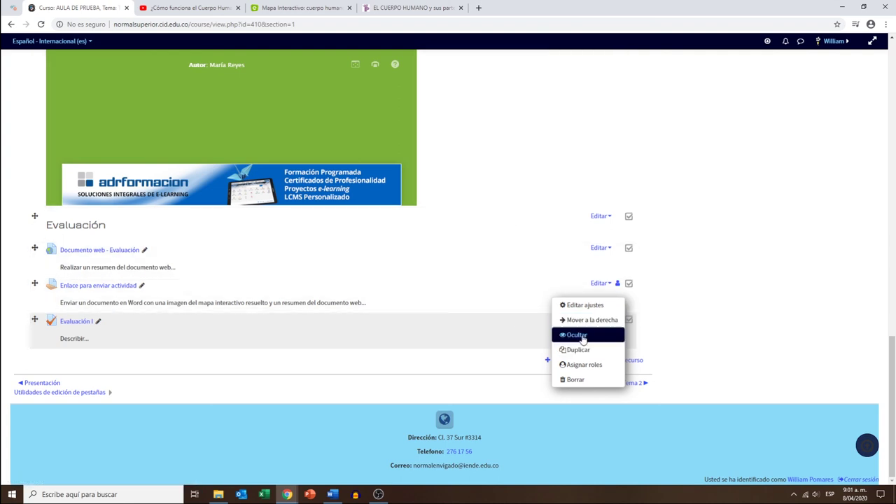
left_click(574, 336)
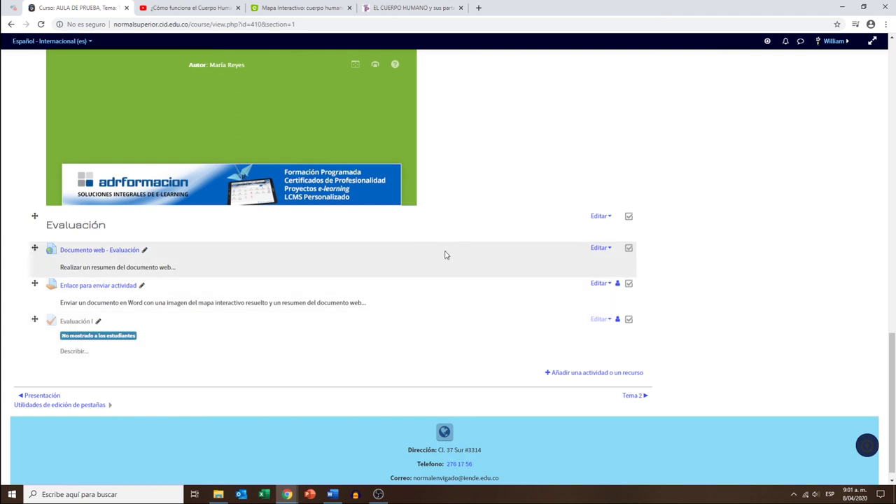
Hide the "Mapa interactivo del cuerpo humano" activity from students.
scroll(450, 254, "up", 3)
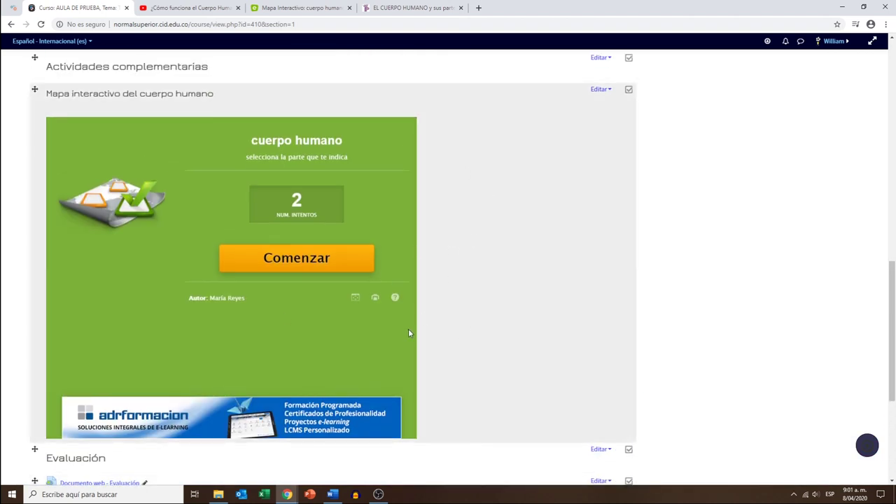
left_click(606, 92)
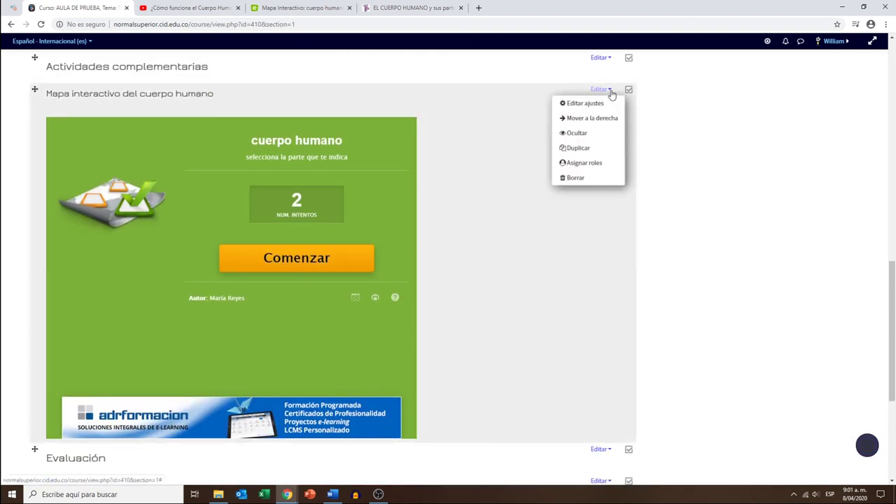
left_click(576, 133)
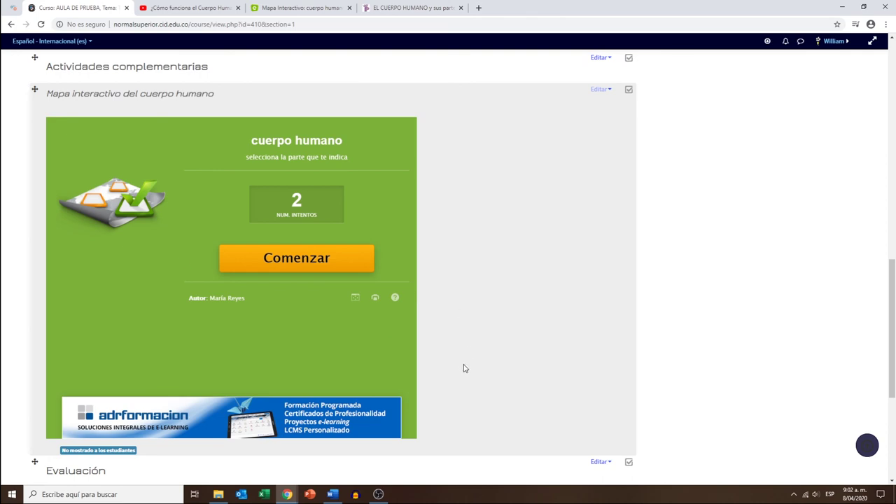
Make the hidden "Mapa interactivo del cuerpo humano" activity visible to students again.
scroll(464, 368, "up", 6)
scroll(464, 366, "down", 5)
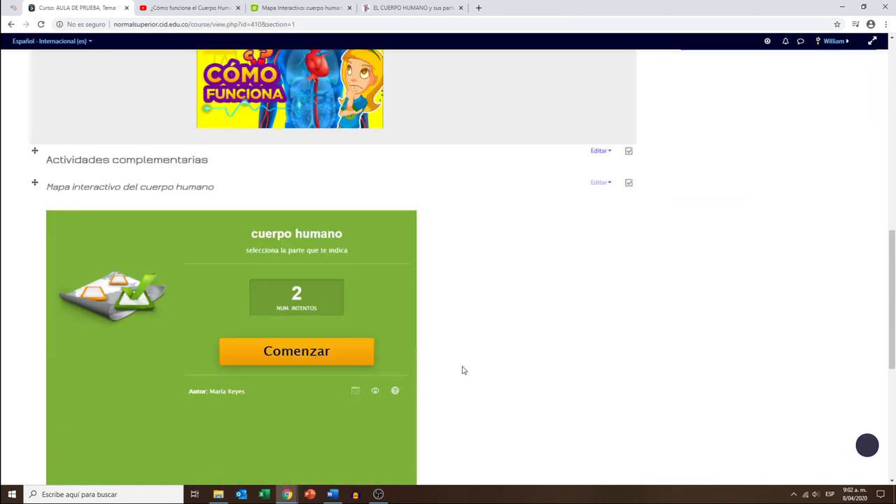
scroll(462, 369, "down", 2)
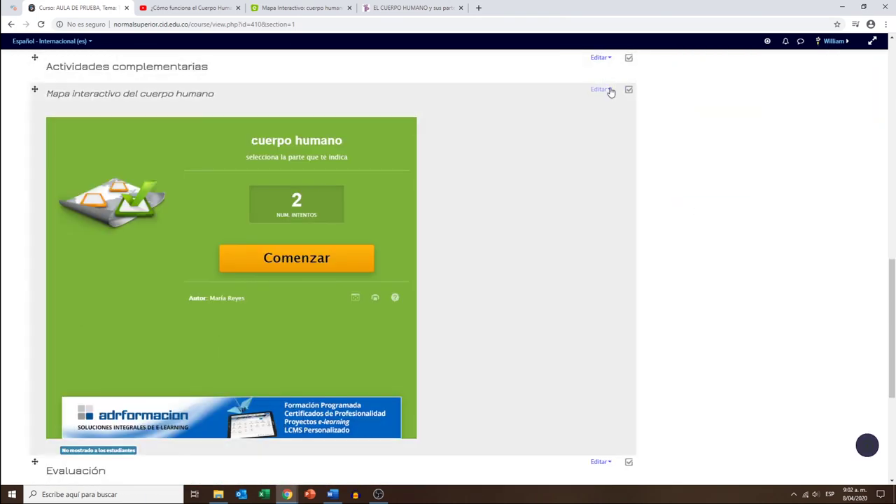
left_click(608, 90)
left_click(579, 134)
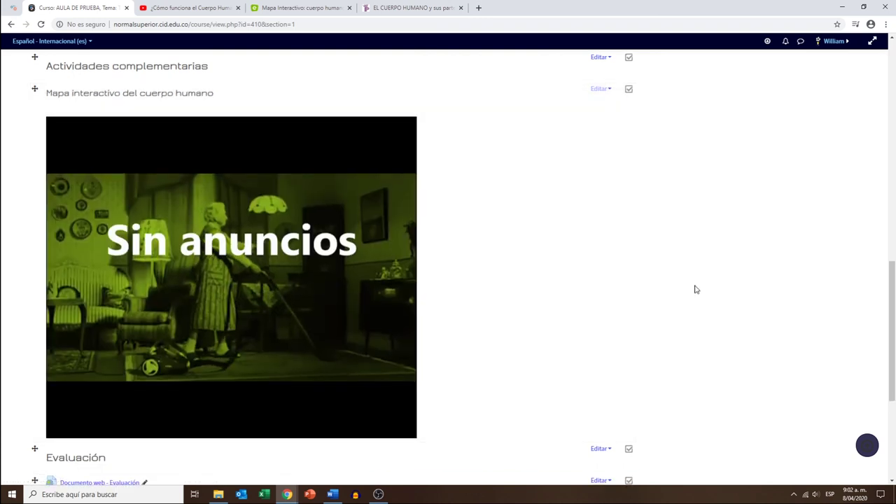
scroll(695, 289, "down", 4)
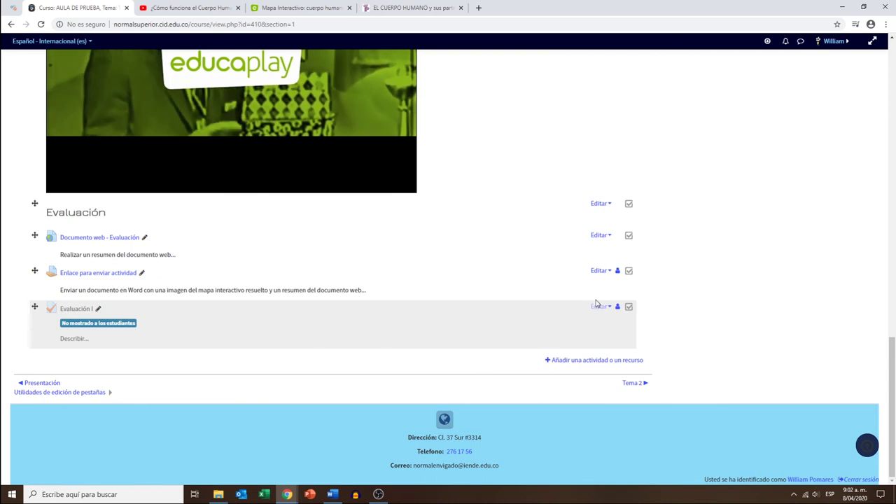
Make the hidden Evaluación I quiz visible to students again.
left_click(601, 306)
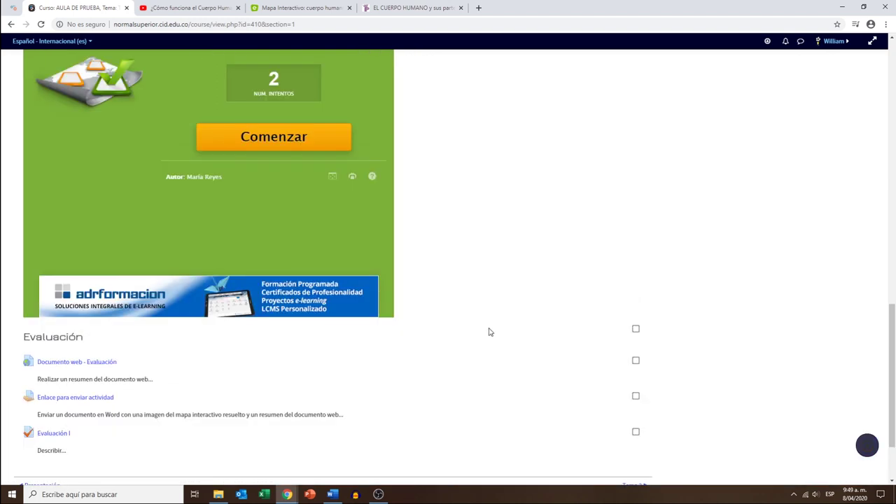
Open the AULA DE PRUEBA course grades and review the grader report with each activity's marks and the course total.
scroll(490, 332, "up", 2)
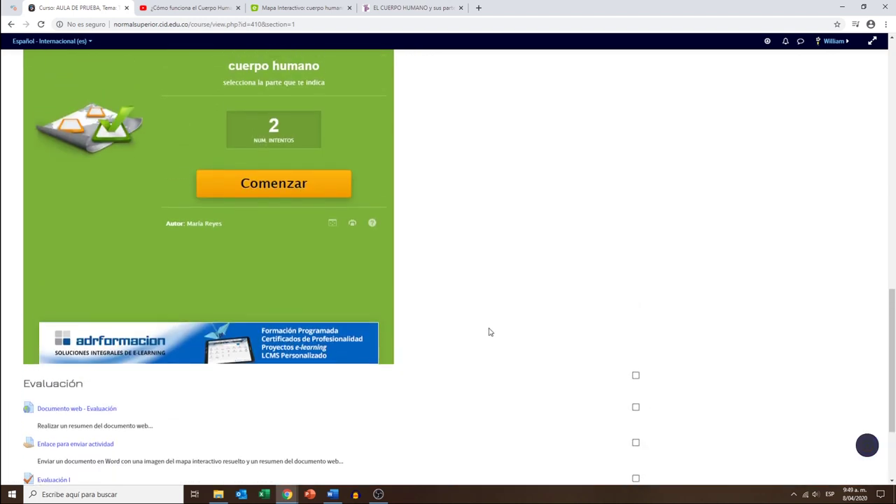
scroll(490, 331, "up", 5)
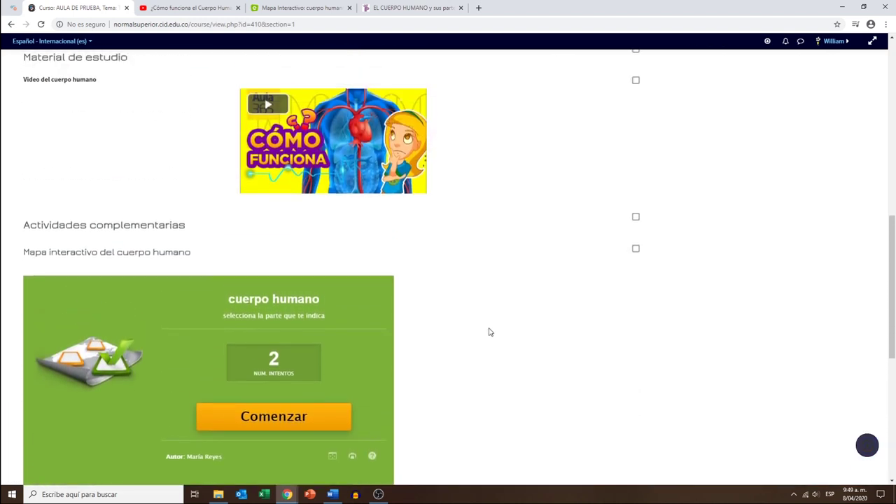
scroll(510, 335, "up", 4)
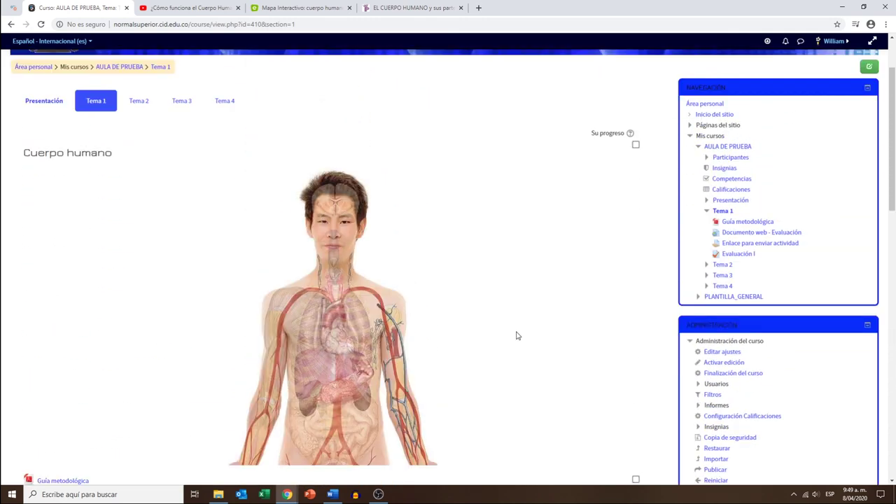
scroll(516, 335, "up", 2)
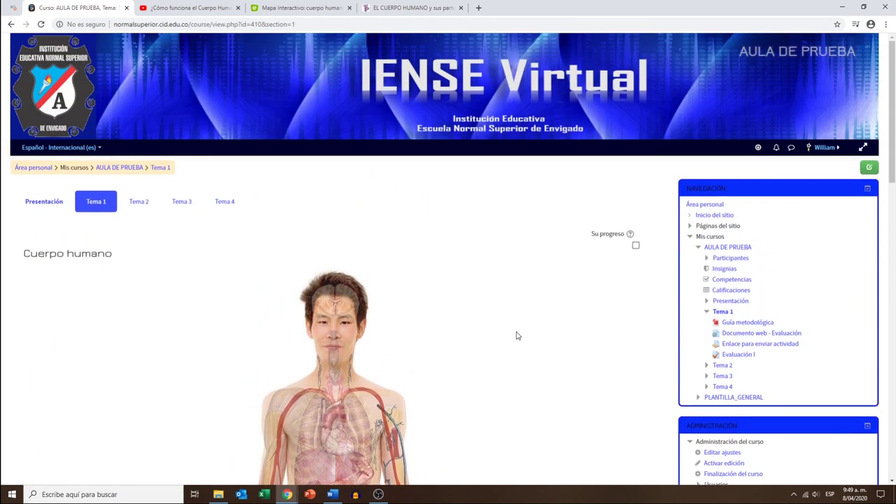
left_click(728, 289)
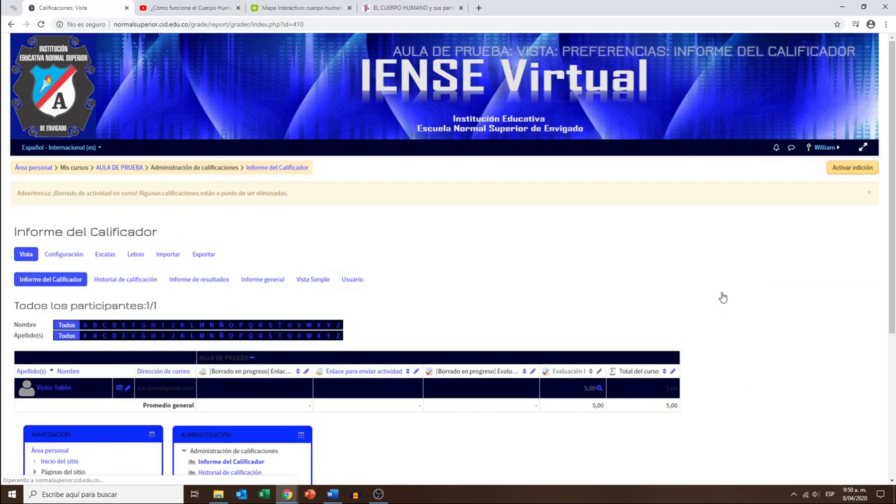
scroll(490, 238, "down", 2)
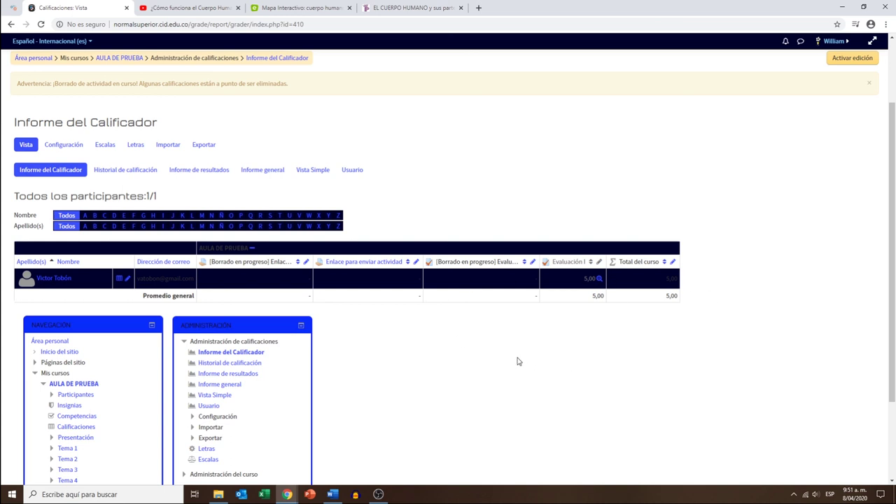
scroll(518, 361, "down", 3)
scroll(519, 361, "up", 3)
scroll(518, 361, "up", 1)
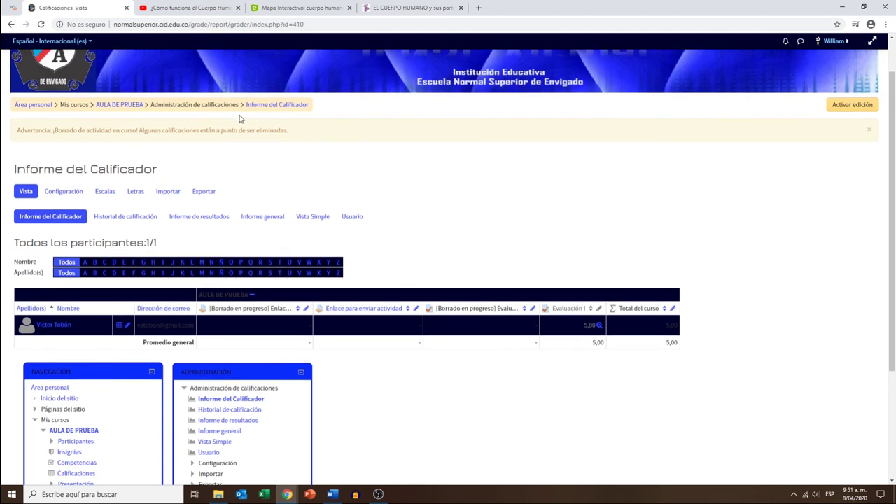
Return to Tema 1 and open the grades report in the results of the Evaluación I quiz.
left_click(128, 105)
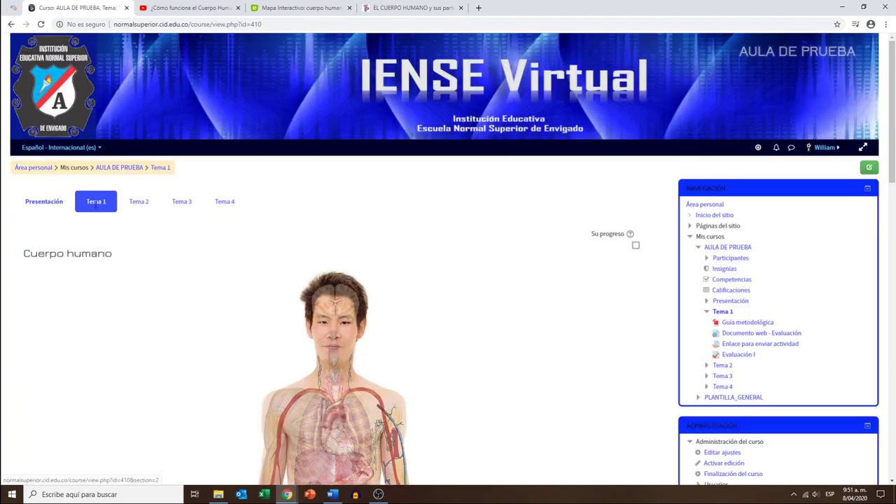
scroll(206, 294, "down", 5)
scroll(181, 293, "down", 10)
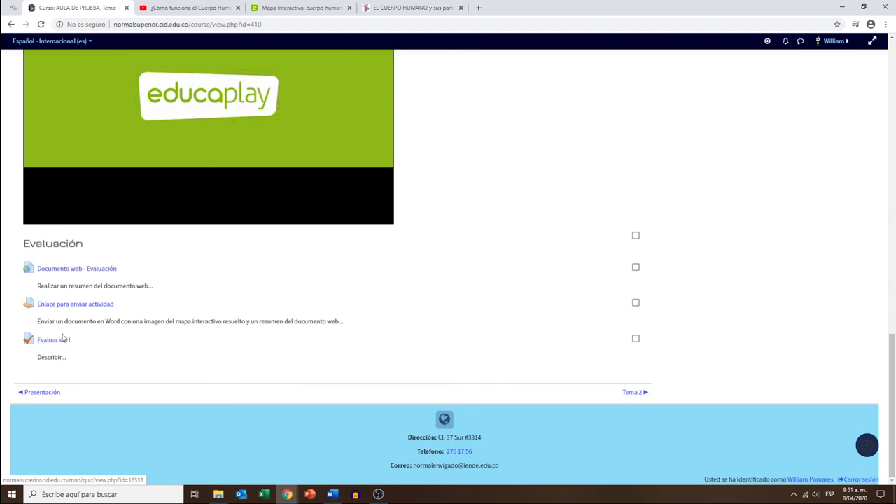
left_click(51, 346)
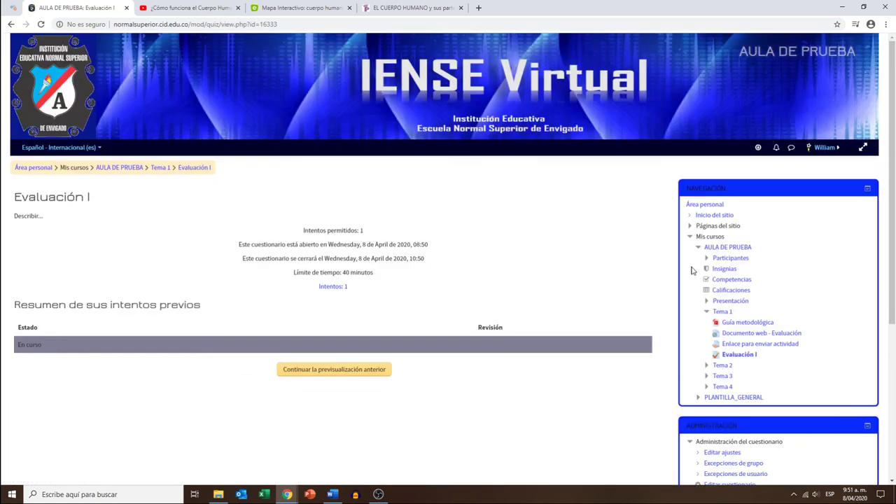
left_click(690, 237)
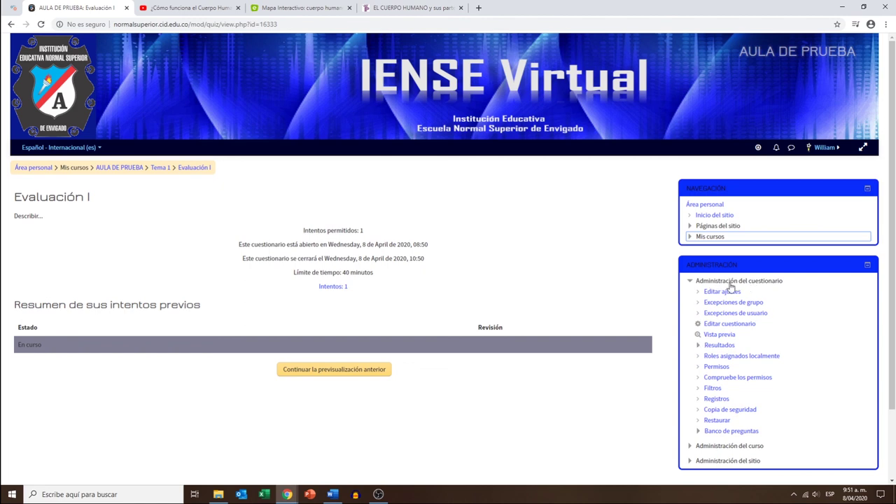
left_click(698, 345)
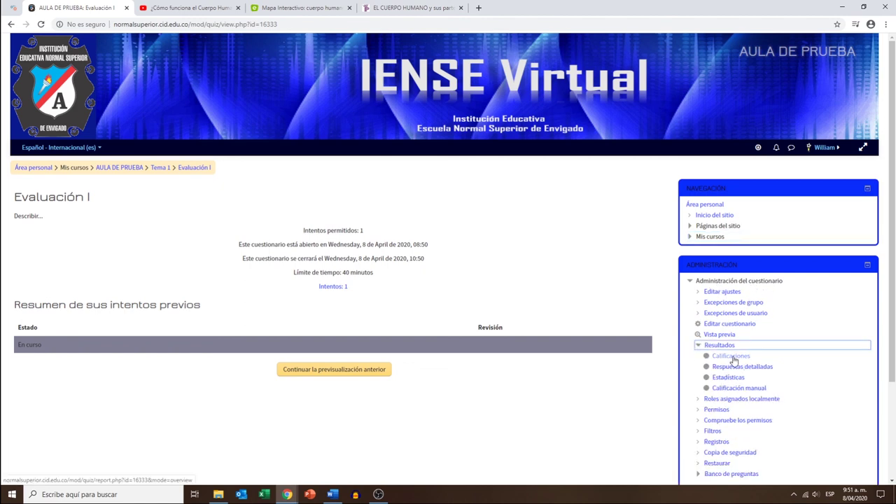
left_click(727, 357)
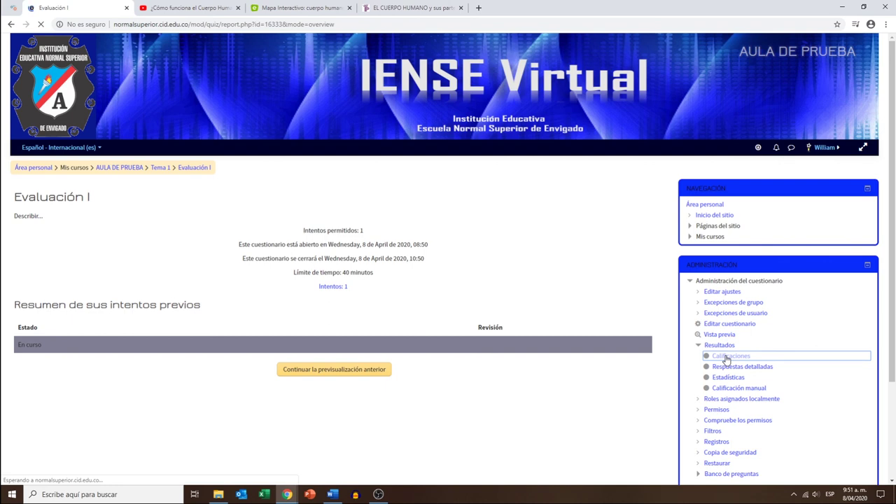
Examine the quiz attempt's times, overall grade, per-question scores and the bar chart of grade ranges.
scroll(482, 282, "down", 2)
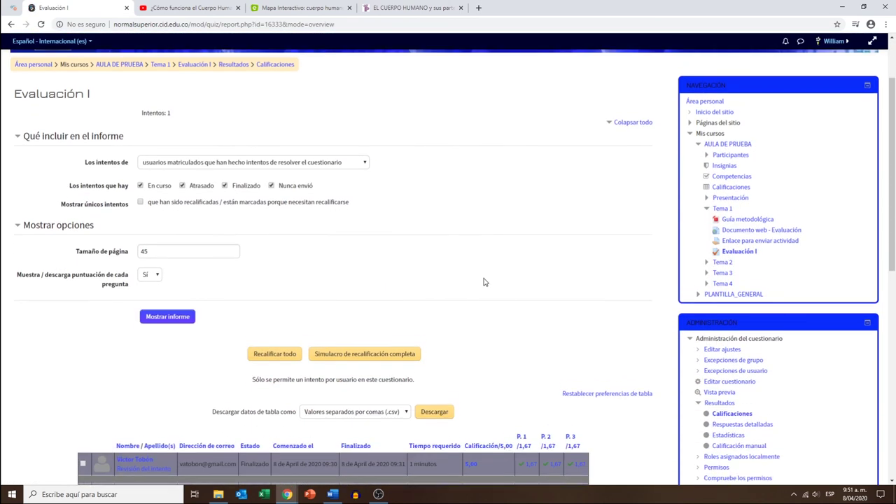
scroll(483, 282, "down", 4)
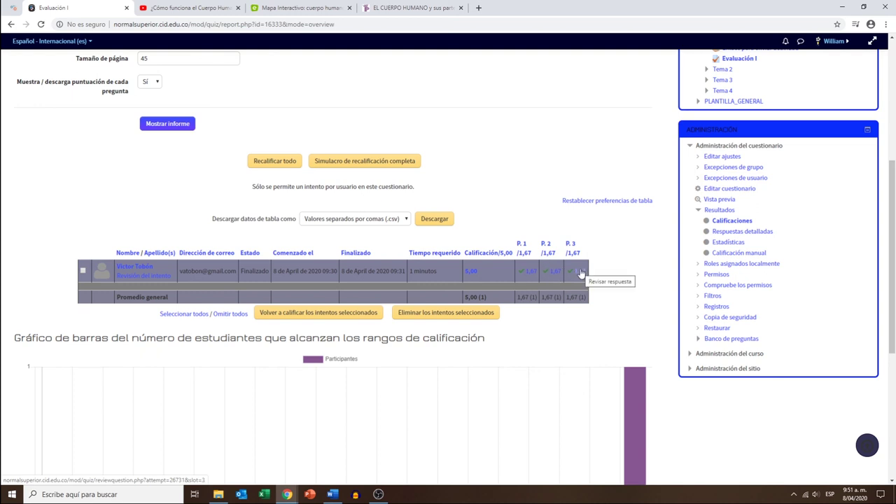
scroll(522, 278, "down", 3)
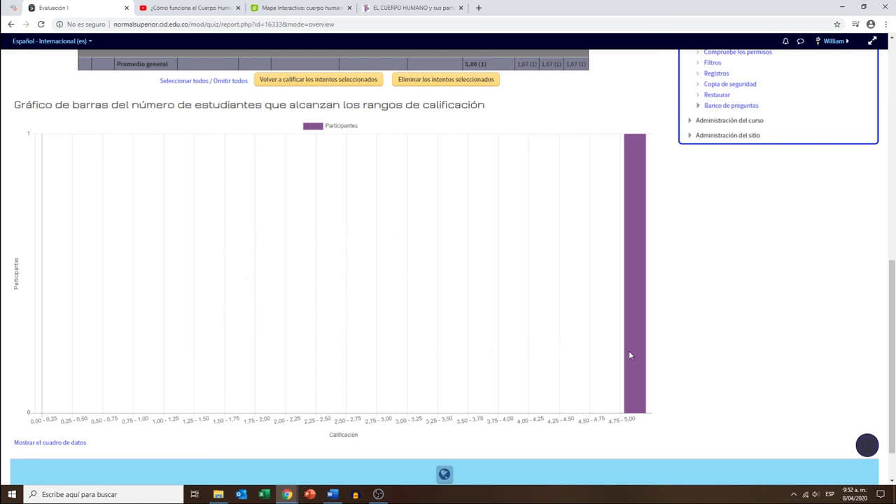
mouse_move(634, 357)
Download the Evaluación I grades table as Microsoft Excel (.xlsx), saving "AULA DE PRUEBA-Evaluación I-calificaciones (1).xlsx" to the Escritorio folder.
scroll(670, 359, "up", 4)
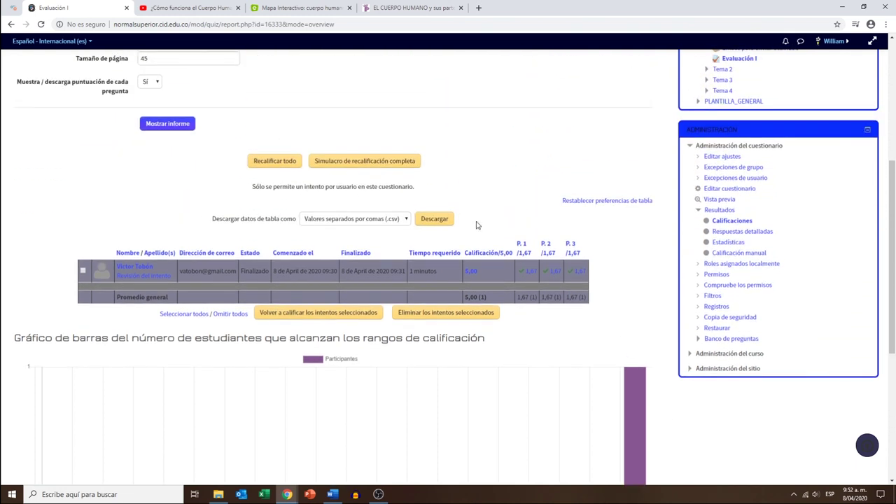
left_click(406, 220)
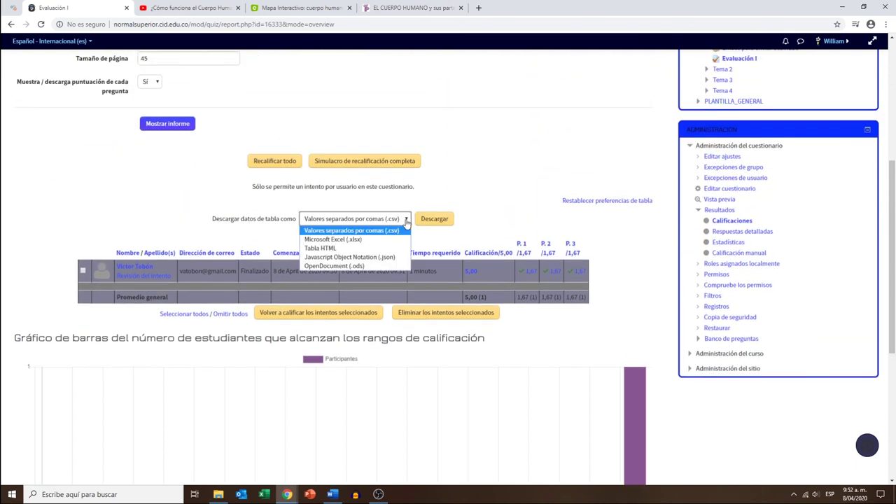
left_click(365, 240)
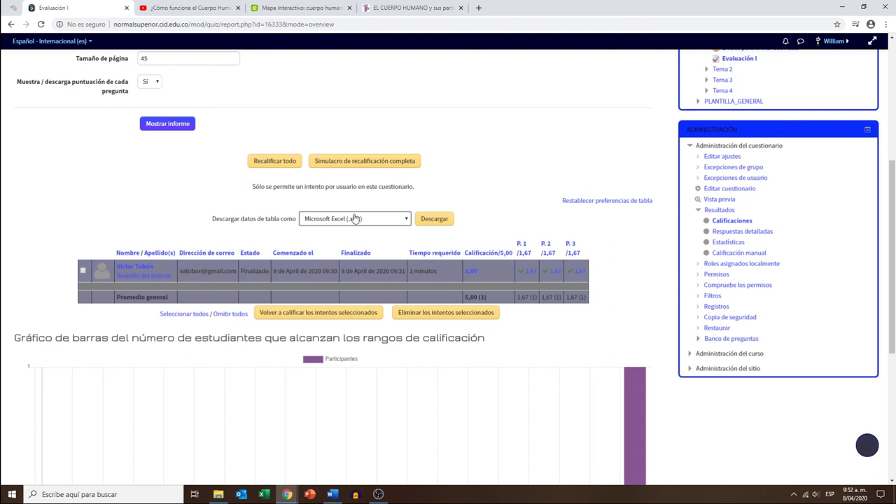
left_click(434, 219)
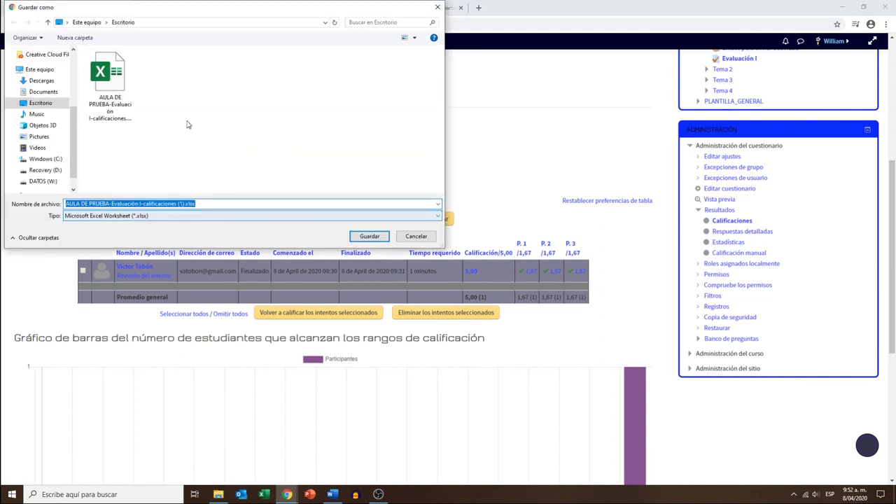
left_click(369, 237)
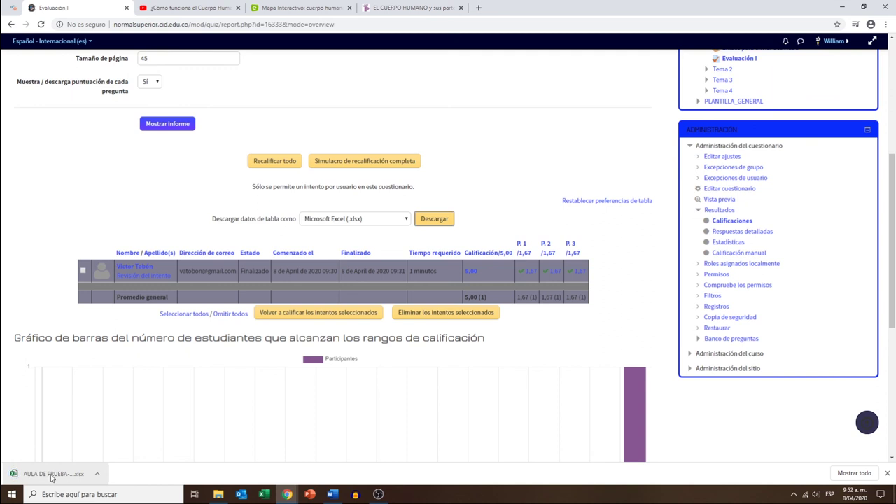
Open the downloaded grades workbook in Excel, review its columns, and close it.
left_click(50, 475)
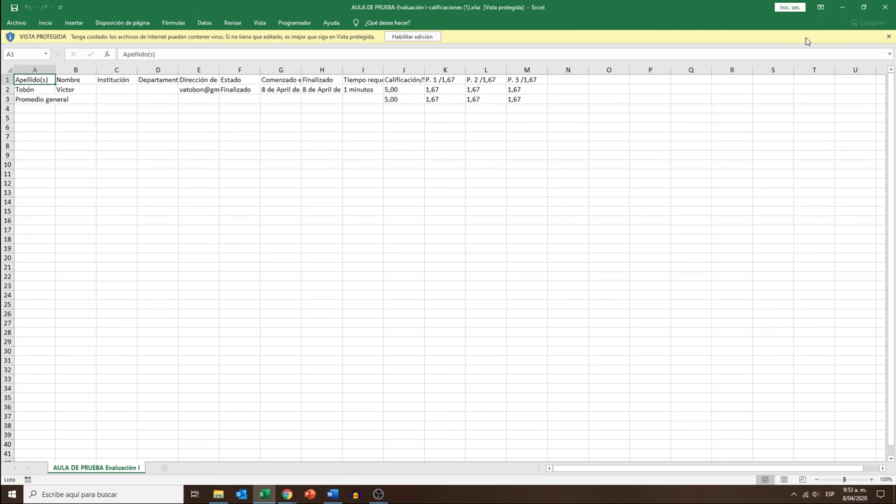
left_click(883, 7)
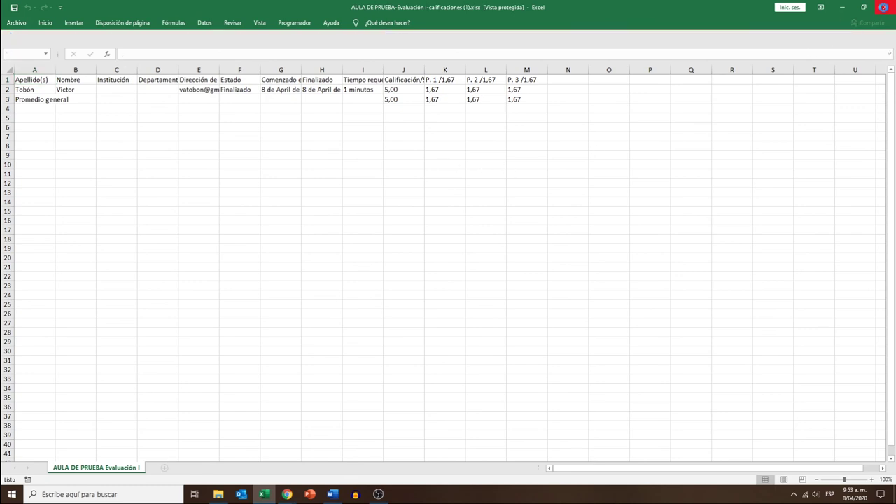
Return to the Tema 1 page and look over its full content, from the Cuerpo humano image to the Evaluación section.
scroll(538, 202, "up", 5)
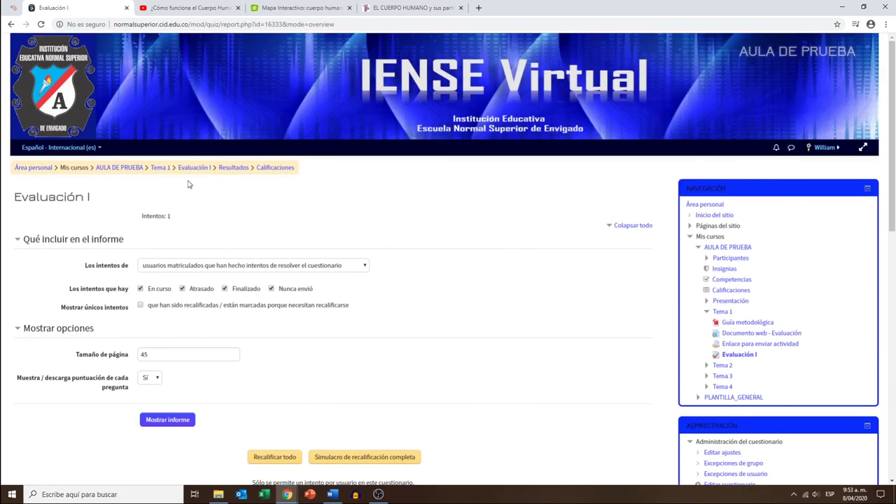
left_click(163, 172)
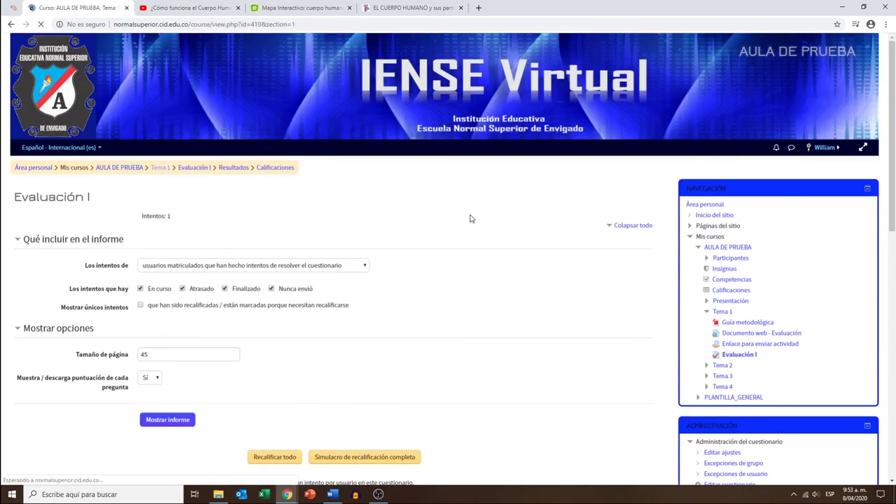
scroll(480, 275, "down", 5)
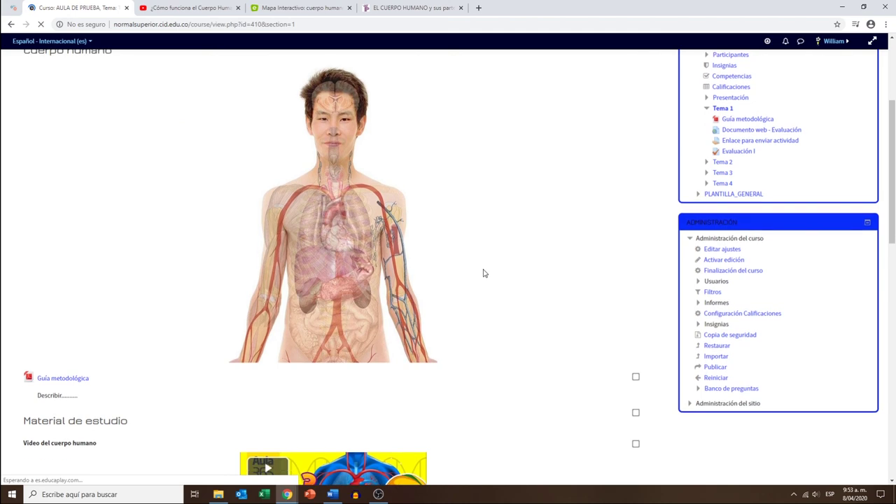
scroll(483, 273, "down", 2)
scroll(482, 272, "down", 2)
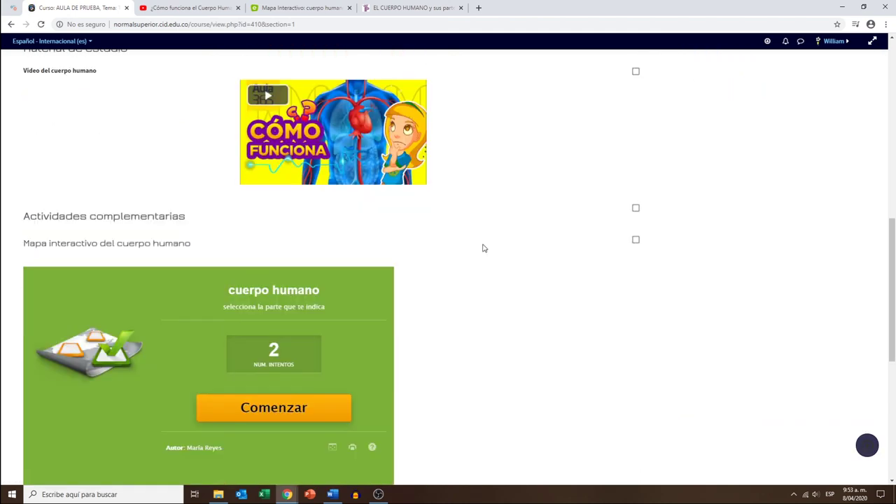
scroll(532, 245, "down", 3)
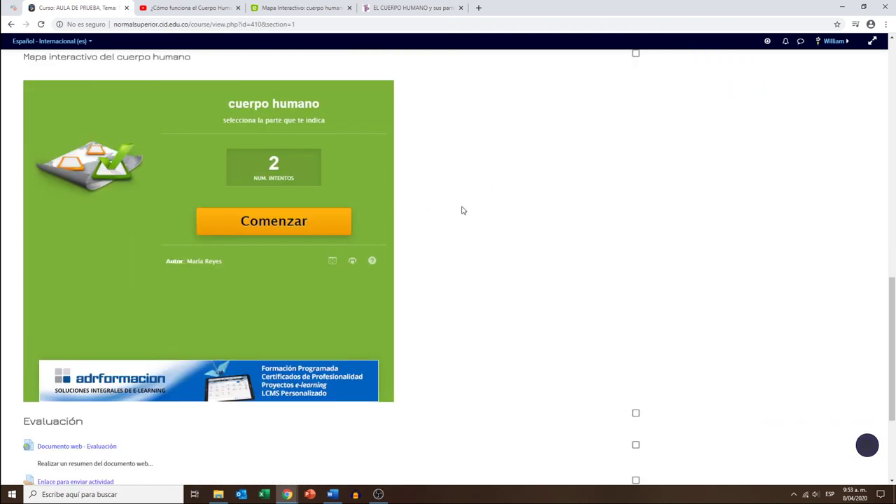
scroll(574, 315, "down", 3)
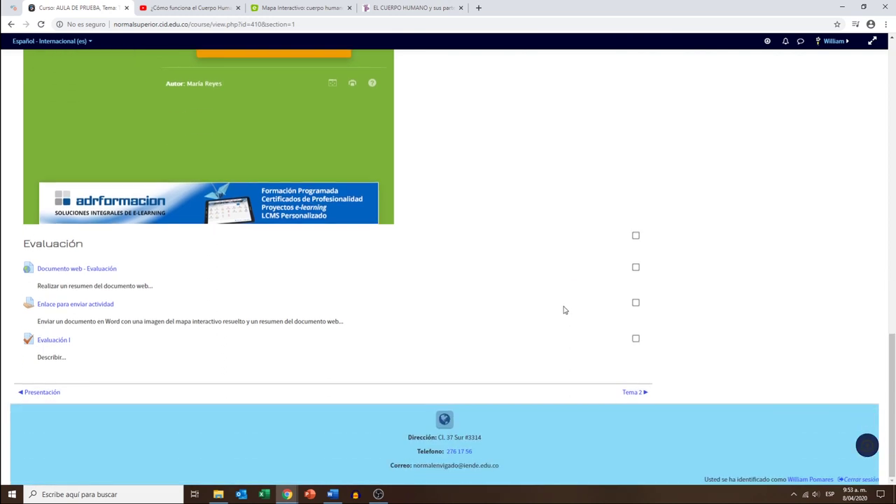
scroll(564, 309, "up", 10)
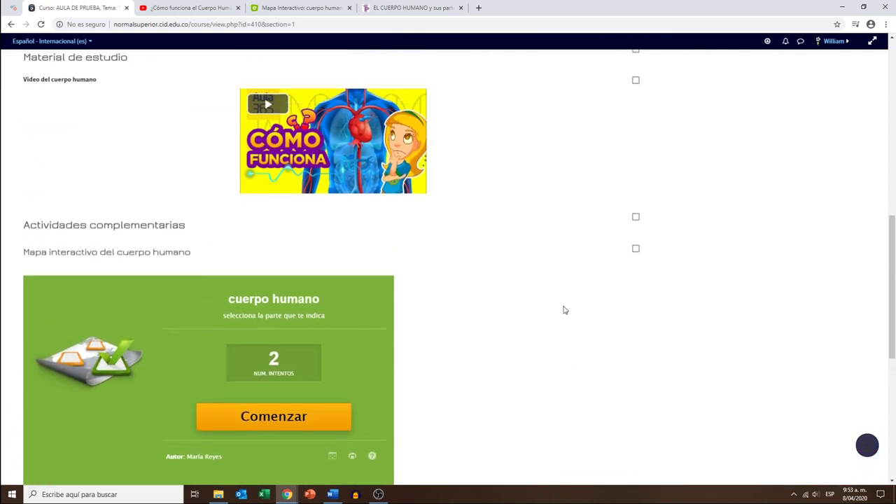
scroll(564, 309, "up", 3)
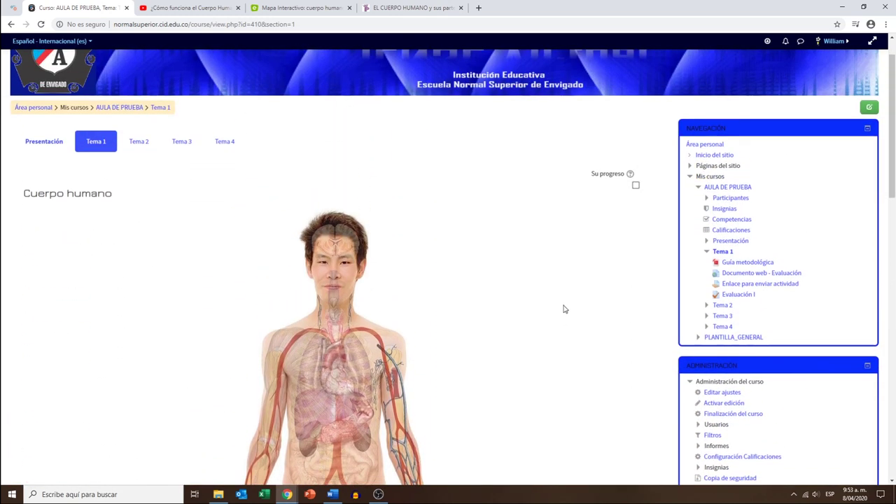
scroll(564, 310, "down", 5)
scroll(564, 310, "down", 7)
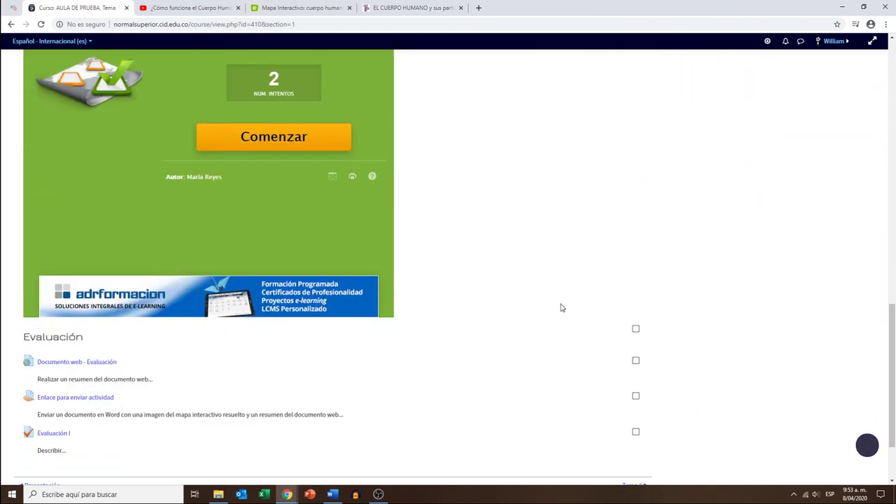
scroll(560, 308, "down", 1)
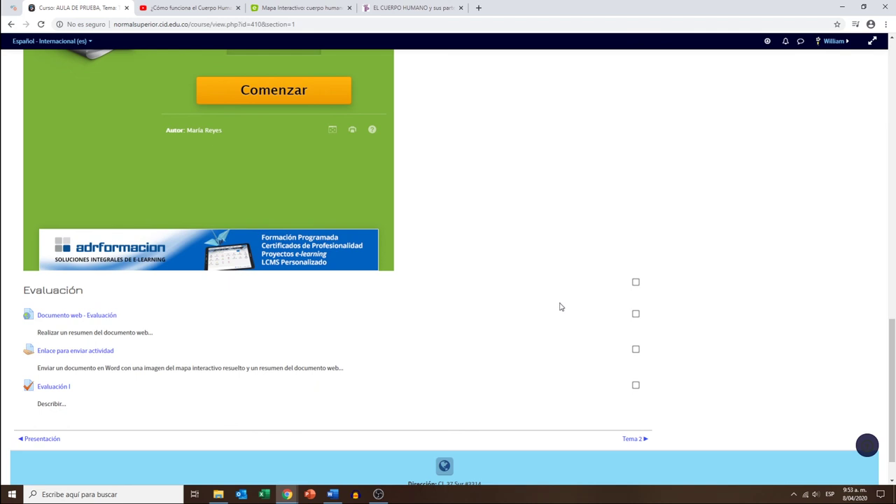